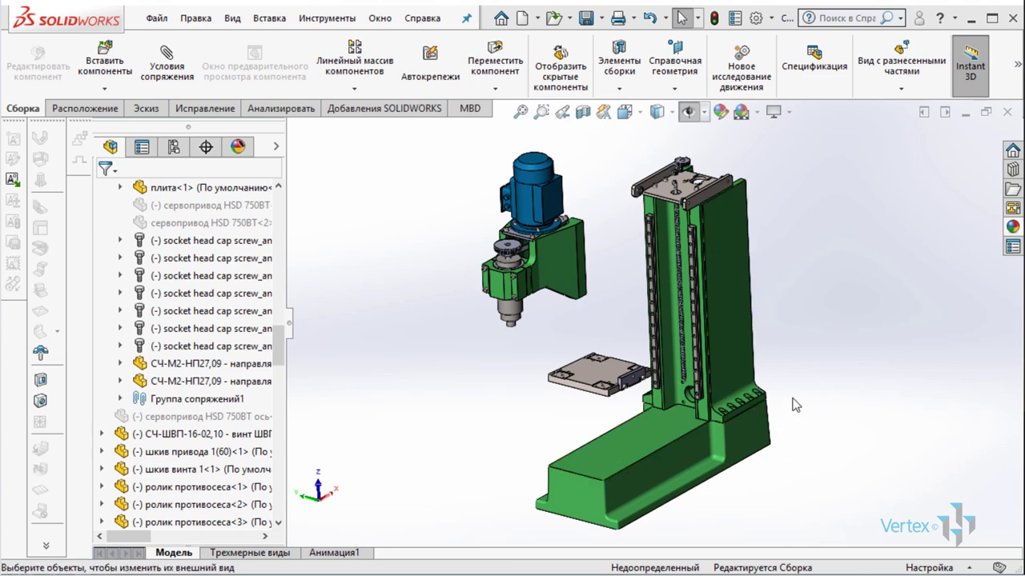
# Orbit the CNC assembly through several views to a frontal isometric view
pyautogui.keyDown('ctrl'); pyautogui.moveTo(716, 313); pyautogui.dragTo(713, 304, button='middle'); pyautogui.keyUp('ctrl')
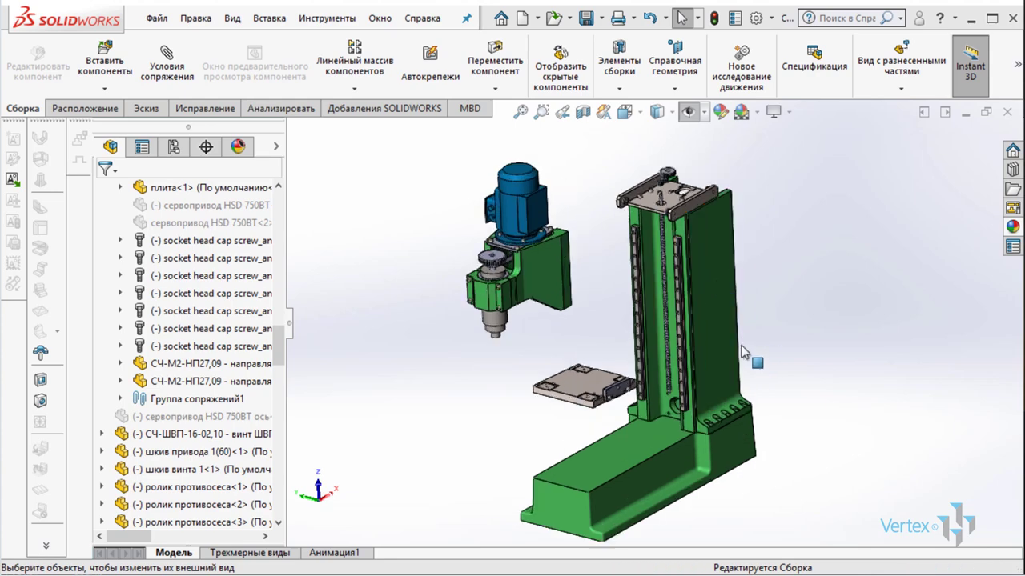
pyautogui.moveTo(741, 352)
pyautogui.mouseDown(button='middle')
pyautogui.moveTo(709, 439)
pyautogui.moveTo(854, 321)
pyautogui.moveTo(606, 214)
pyautogui.mouseUp(button='middle')
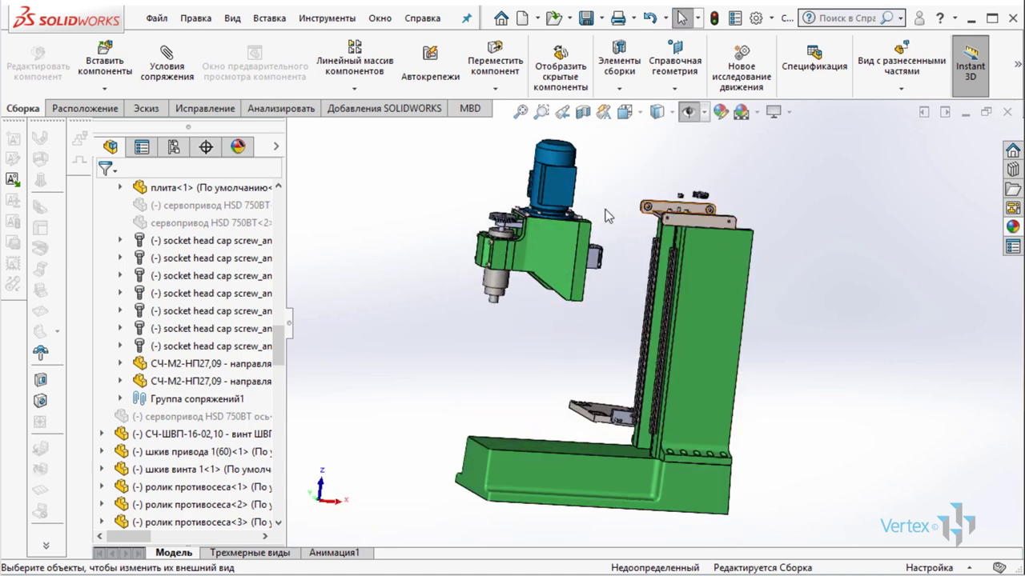
pyautogui.moveTo(486, 355); pyautogui.dragTo(542, 394, button='middle')
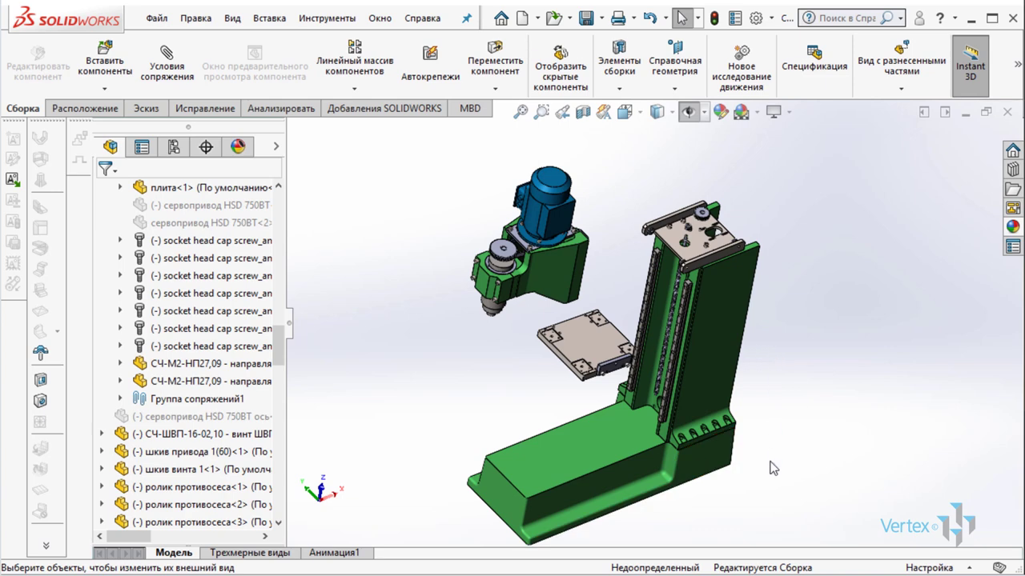
pyautogui.moveTo(772, 468); pyautogui.dragTo(745, 424, button='middle')
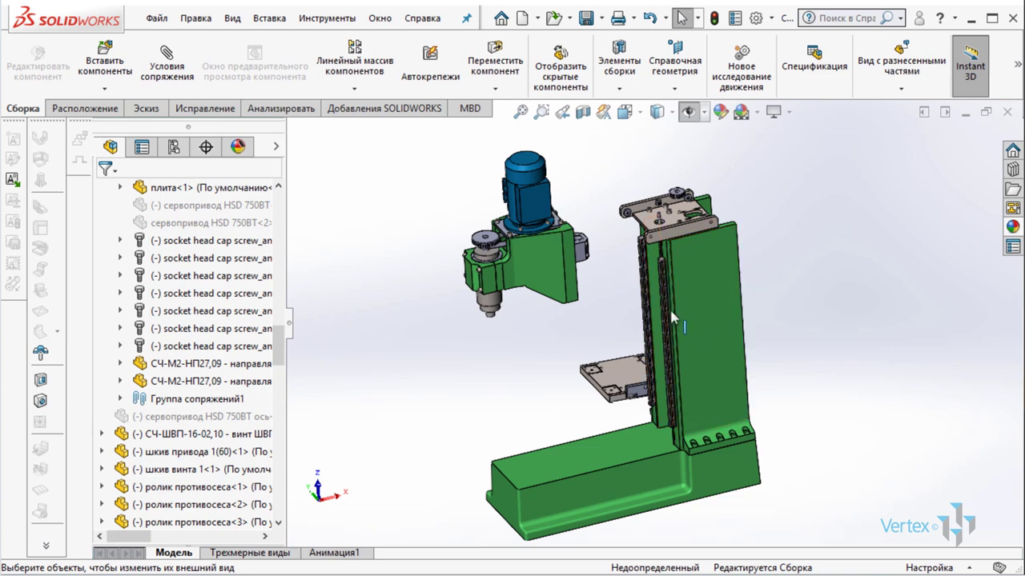
pyautogui.scroll(-5, 670, 319)
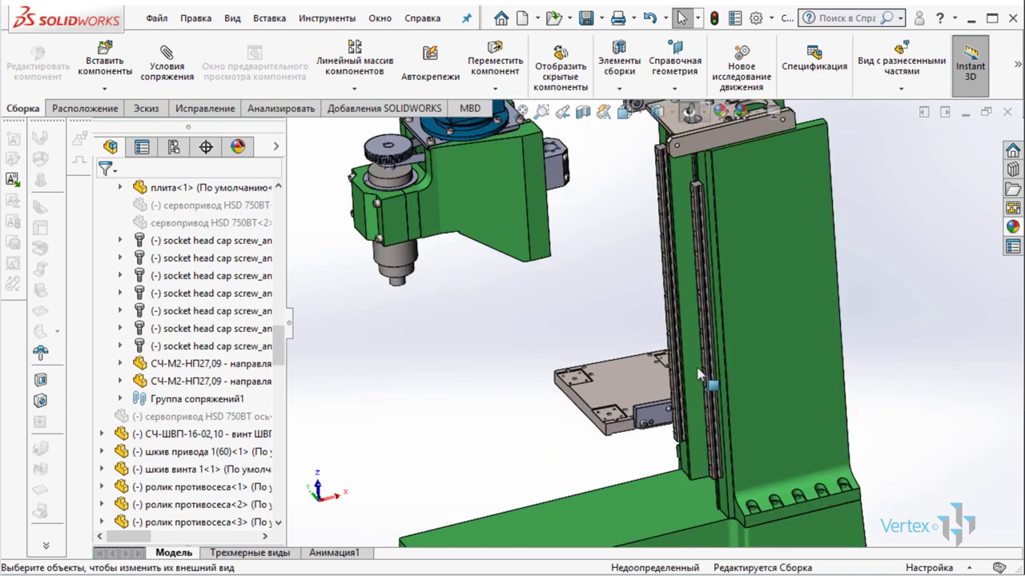
pyautogui.scroll(5, 697, 289)
pyautogui.scroll(-3, 680, 240)
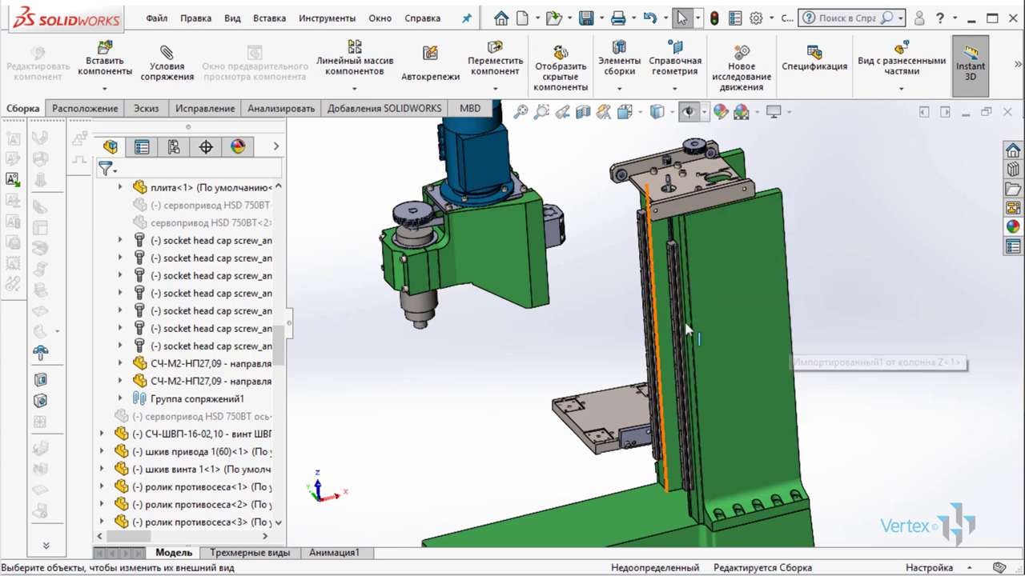
pyautogui.scroll(3, 644, 320)
# Inspect the spindle motor, left guide rail and lead screw by selecting each
pyautogui.click(566, 236)
pyautogui.scroll(-2, 566, 236)
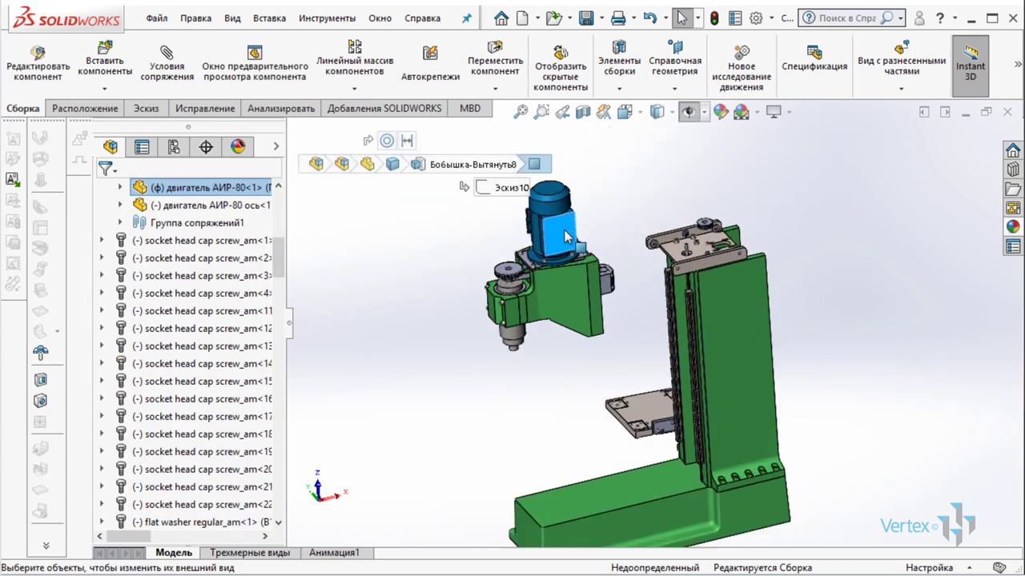
pyautogui.scroll(-2, 566, 237)
pyautogui.scroll(-2, 730, 384)
pyautogui.scroll(-2, 730, 384)
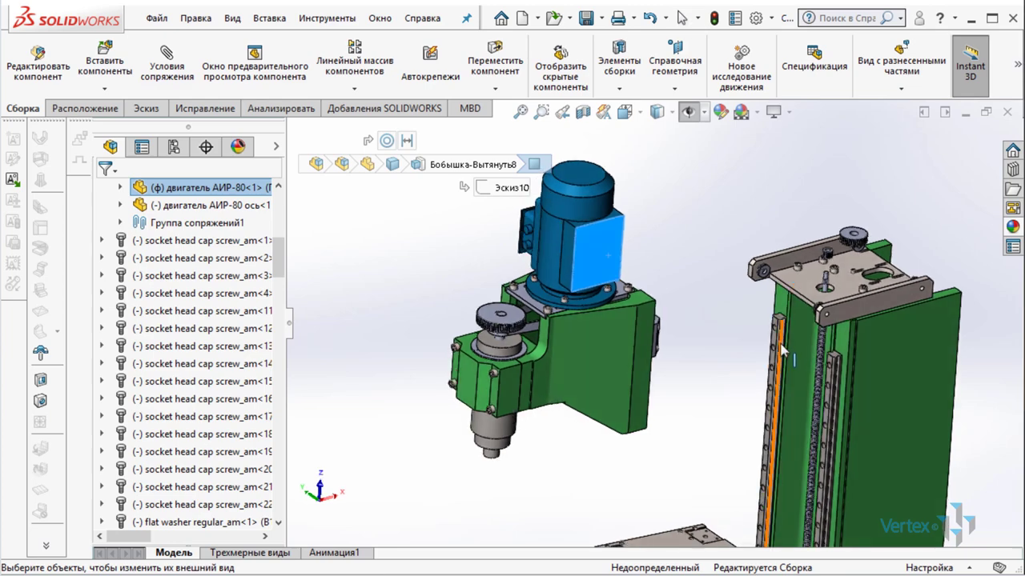
pyautogui.scroll(-3, 730, 336)
pyautogui.click(696, 273)
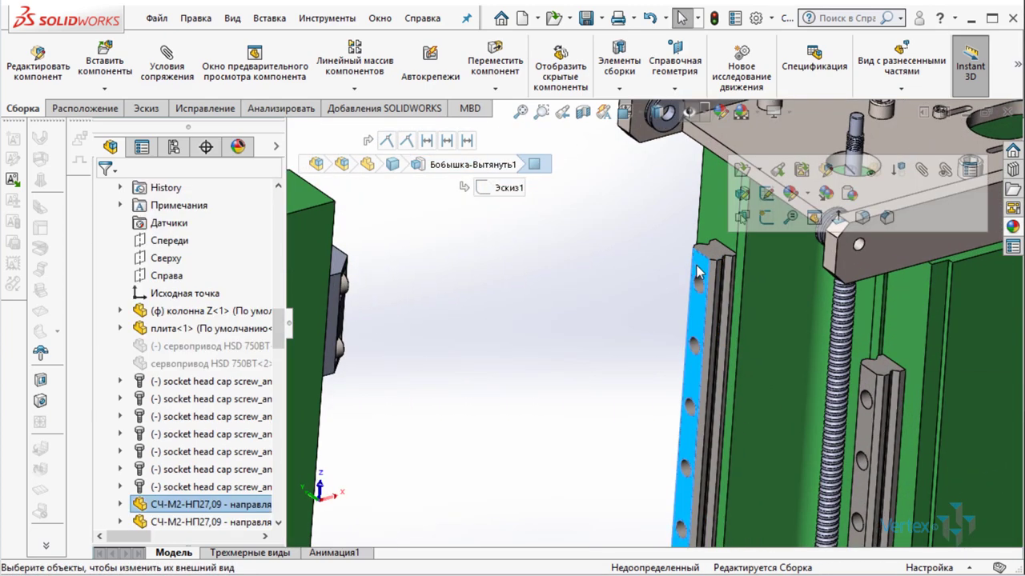
pyautogui.scroll(5, 695, 272)
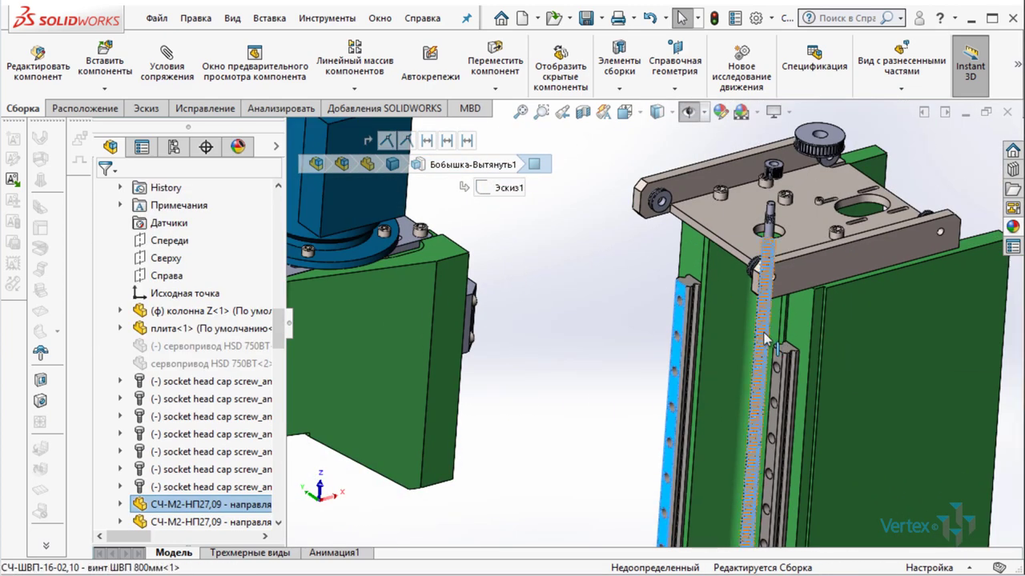
pyautogui.click(776, 309)
pyautogui.scroll(-1, 781, 311)
pyautogui.scroll(2, 640, 336)
pyautogui.scroll(2, 480, 369)
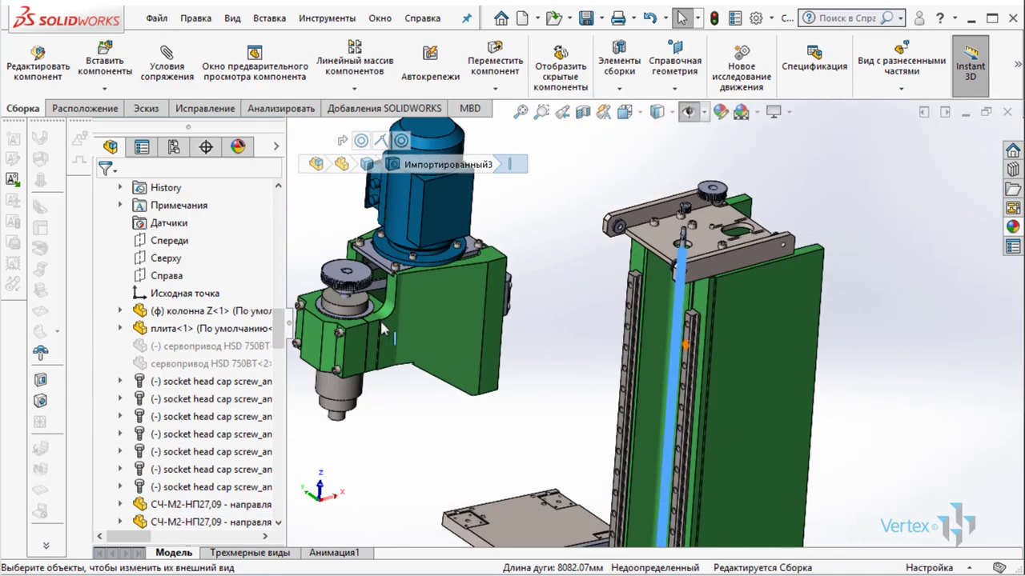
# Select and clear the spindle, then turn the column's large face forward
pyautogui.click(342, 402)
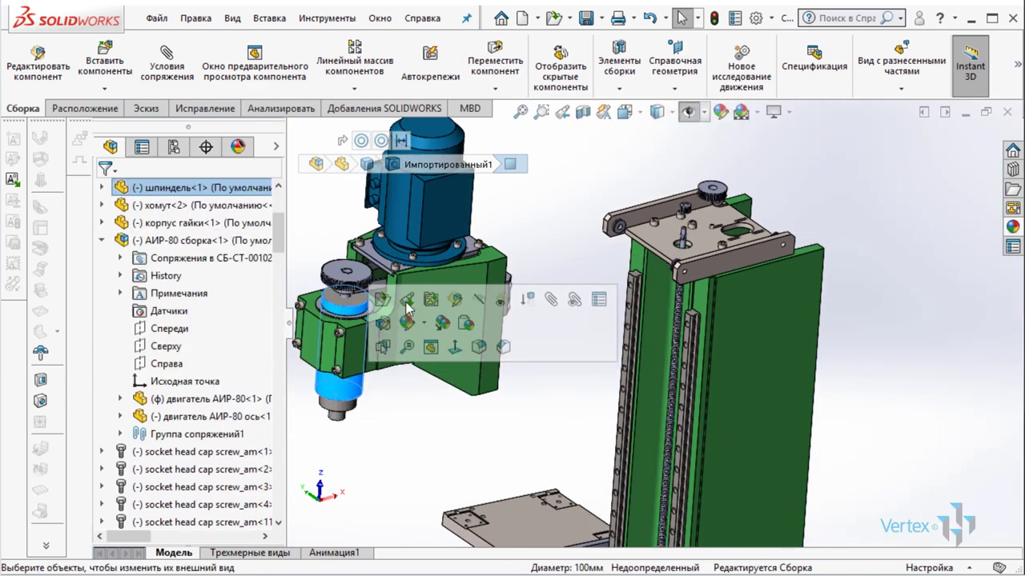
pyautogui.scroll(3, 592, 352)
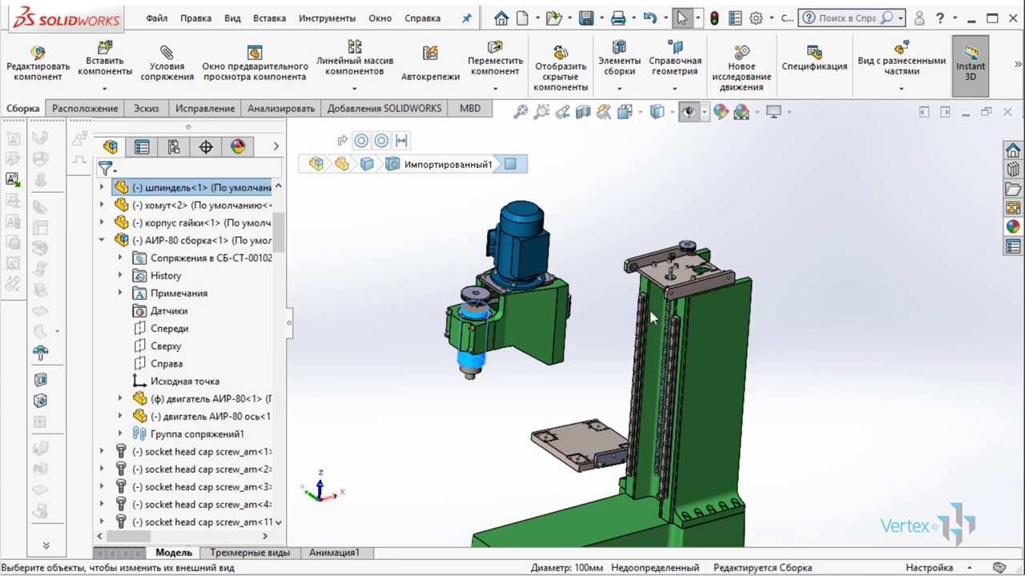
pyautogui.click(773, 364)
pyautogui.scroll(2, 780, 405)
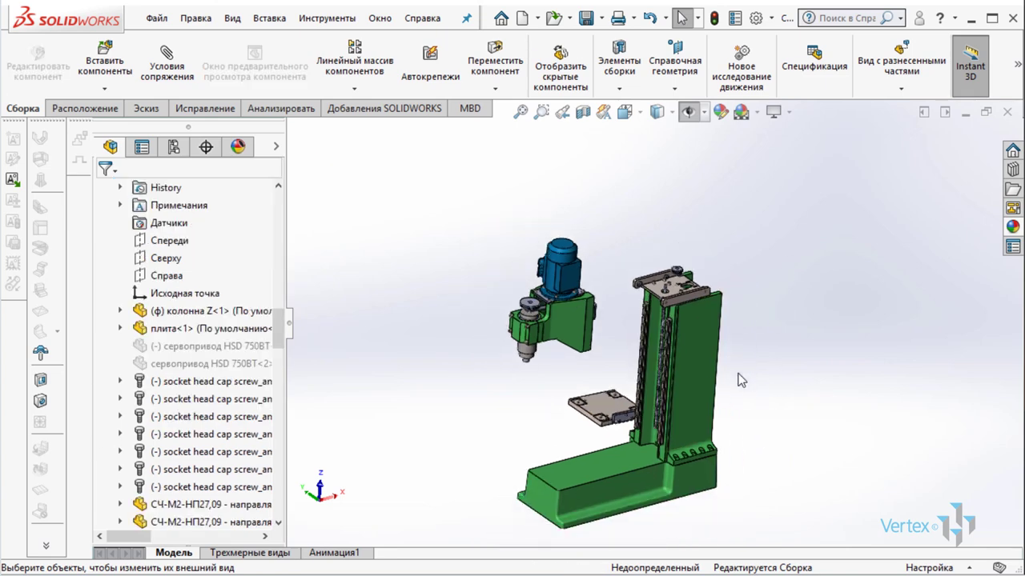
pyautogui.scroll(-2, 726, 365)
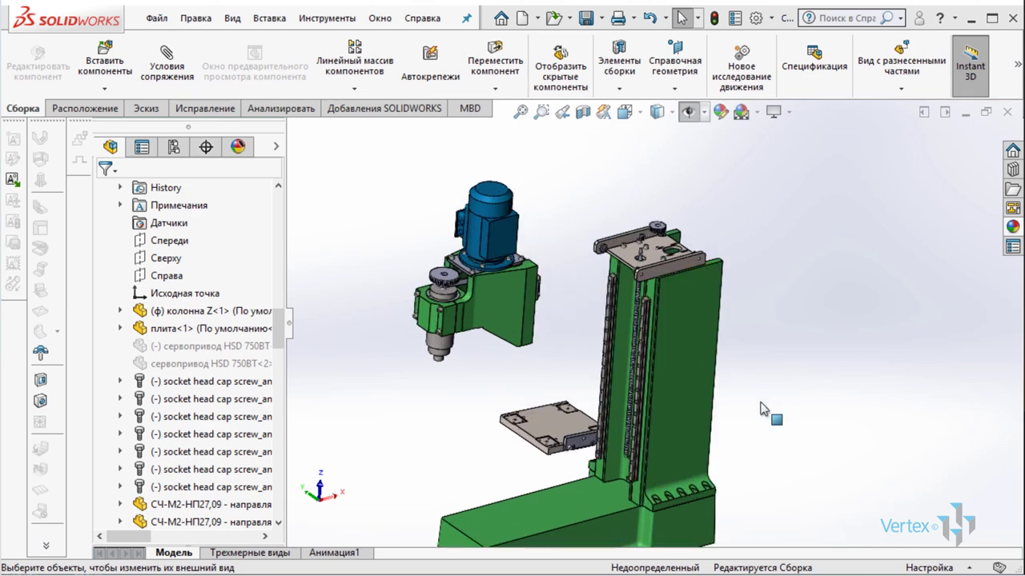
pyautogui.moveTo(760, 408); pyautogui.dragTo(693, 357, button='middle')
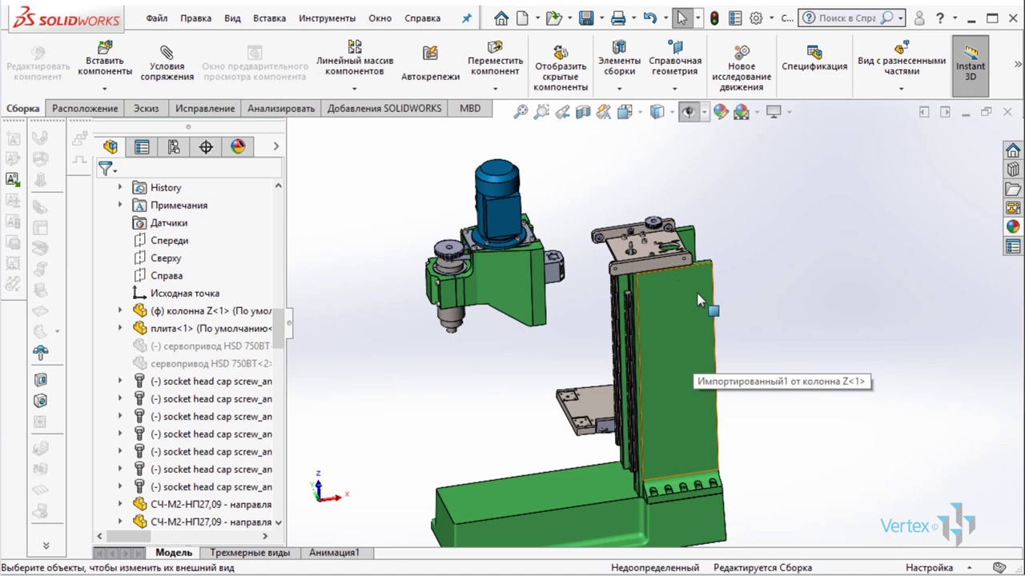
pyautogui.scroll(2, 511, 208)
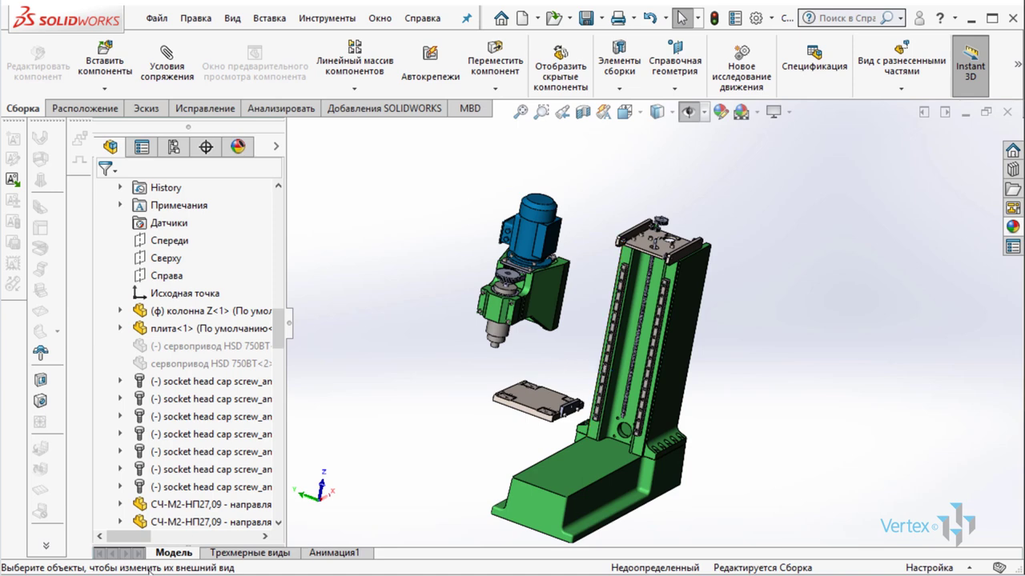
# Switch to Firefox and review the Google results for hiwin hr30
pyautogui.click(132, 572)
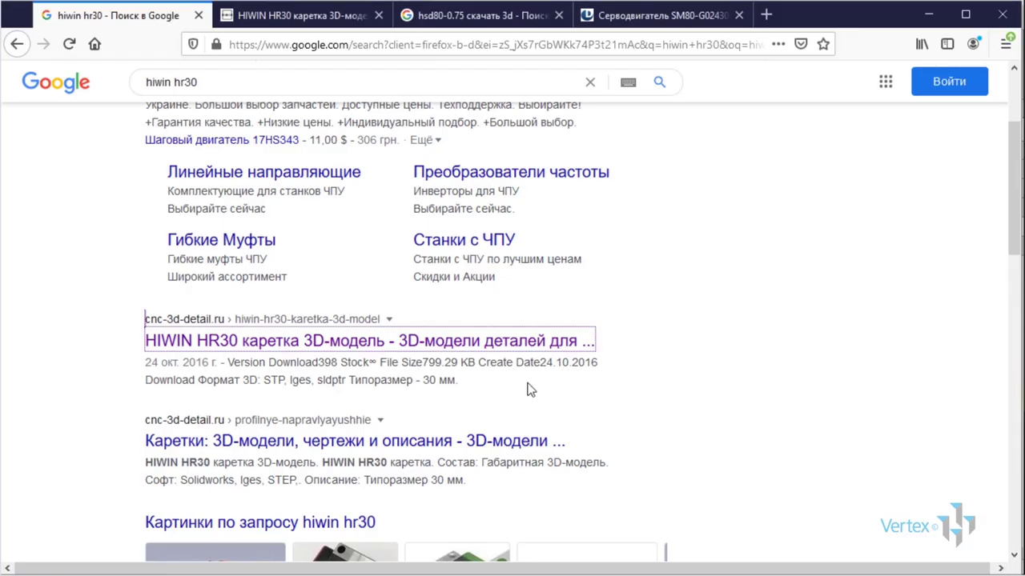
pyautogui.scroll(3, 552, 376)
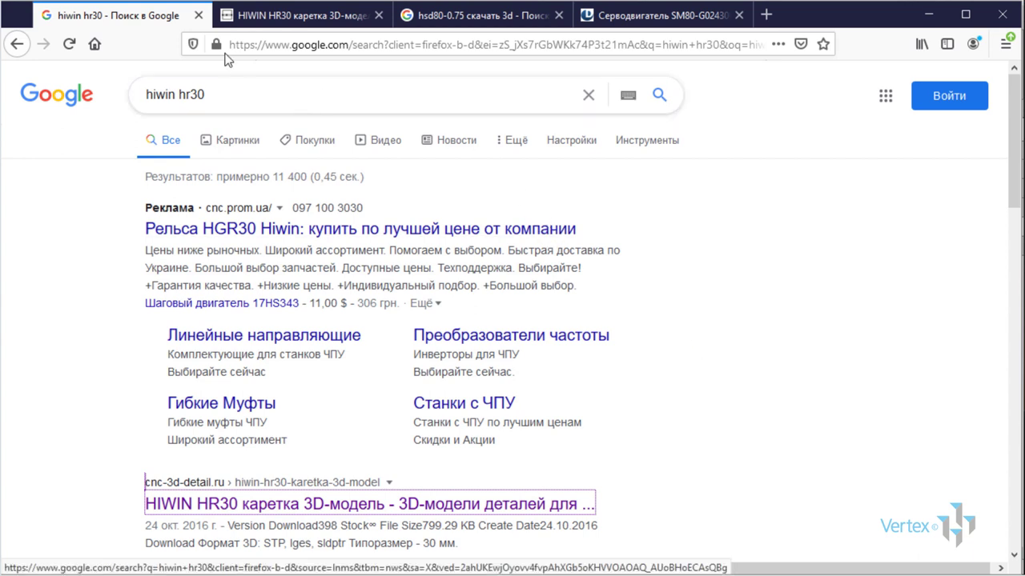
pyautogui.moveTo(217, 101); pyautogui.dragTo(196, 92)
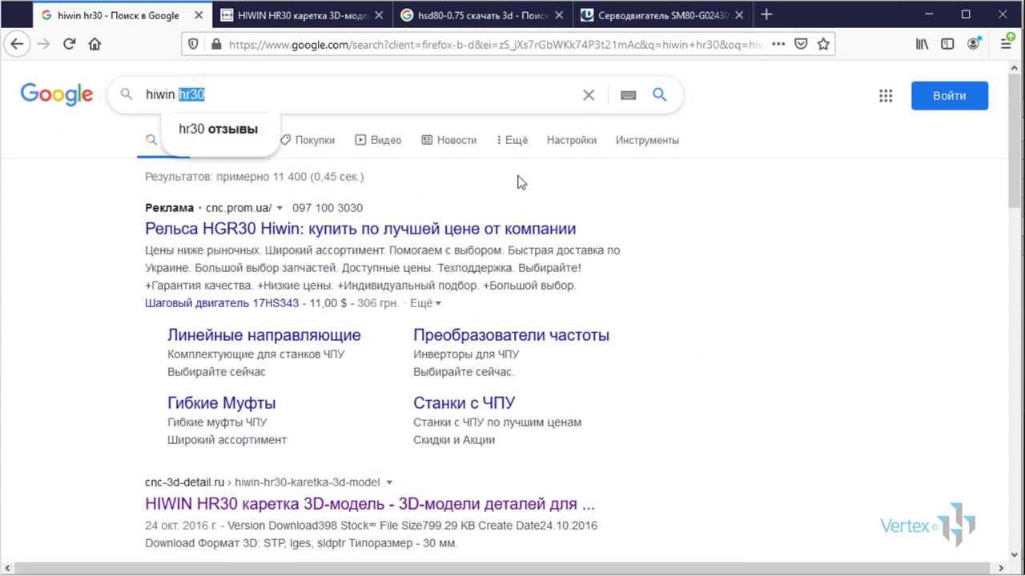
pyautogui.scroll(-2, 305, 308)
pyautogui.scroll(2, 232, 320)
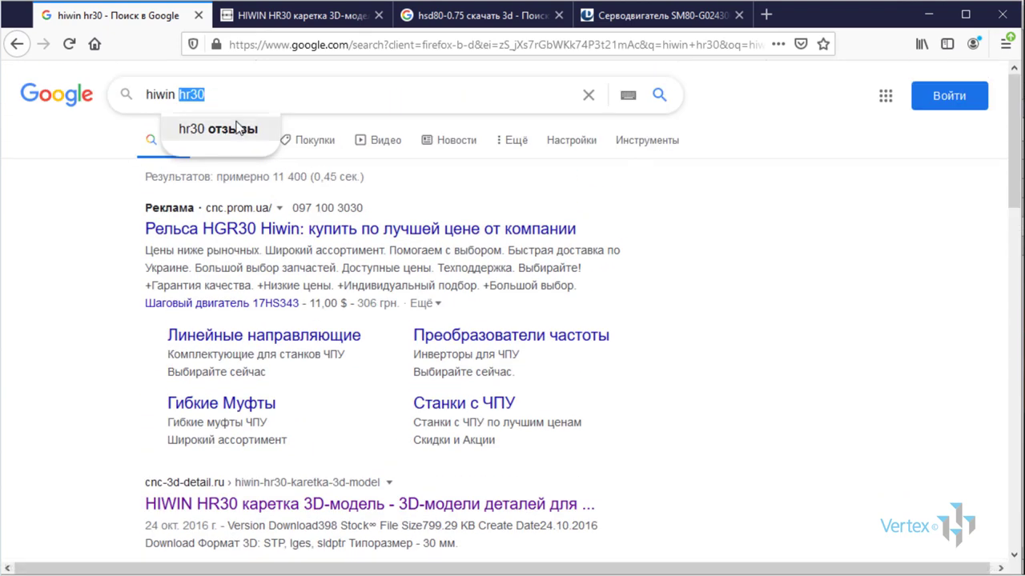
pyautogui.click(239, 93)
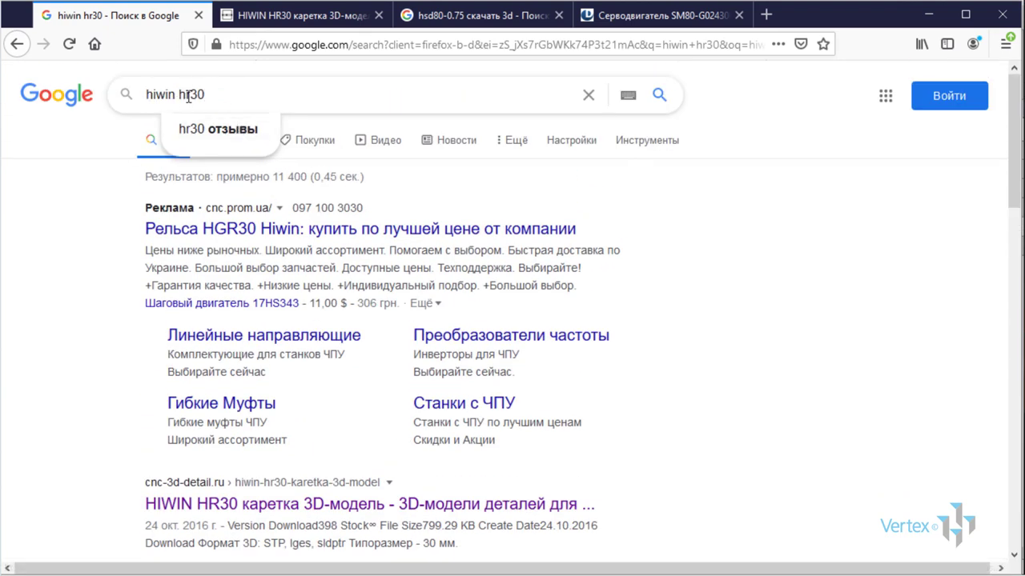
pyautogui.scroll(-2, 533, 368)
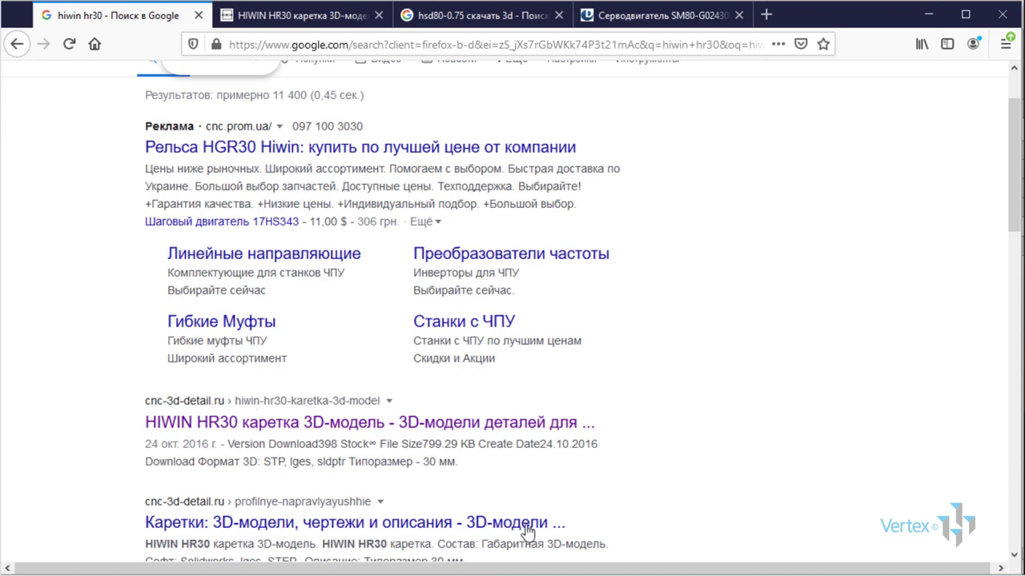
# Open the HIWIN HR30 carriage page and save its HIWIN HR30 каретка.rar archive
pyautogui.click(338, 24)
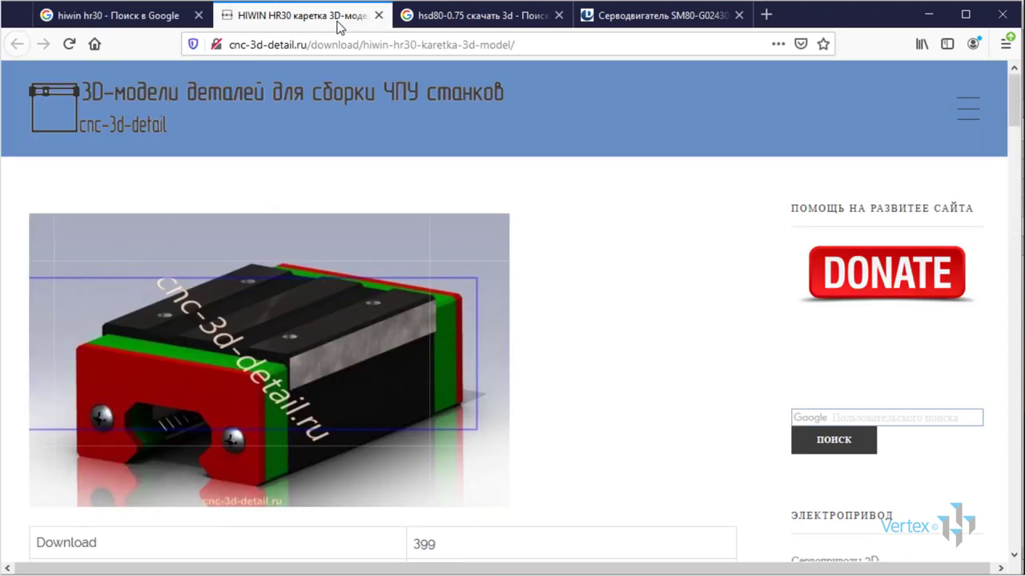
pyautogui.scroll(-4, 424, 211)
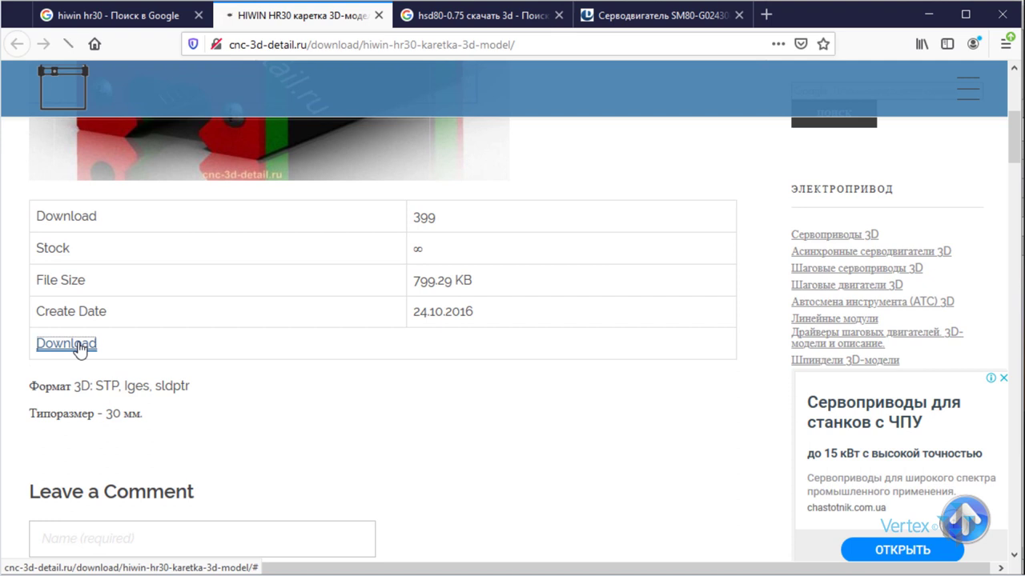
pyautogui.click(80, 344)
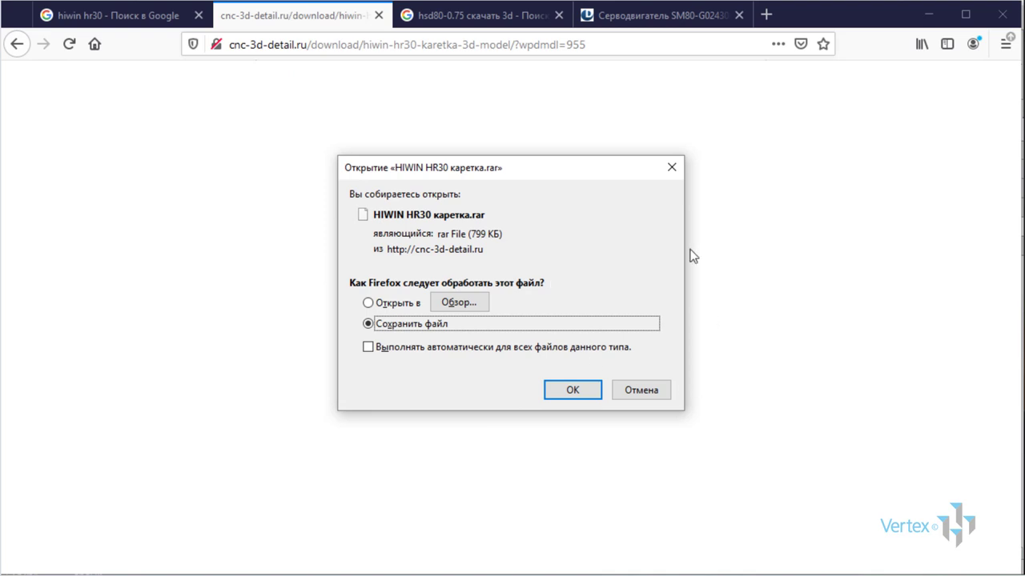
pyautogui.click(588, 389)
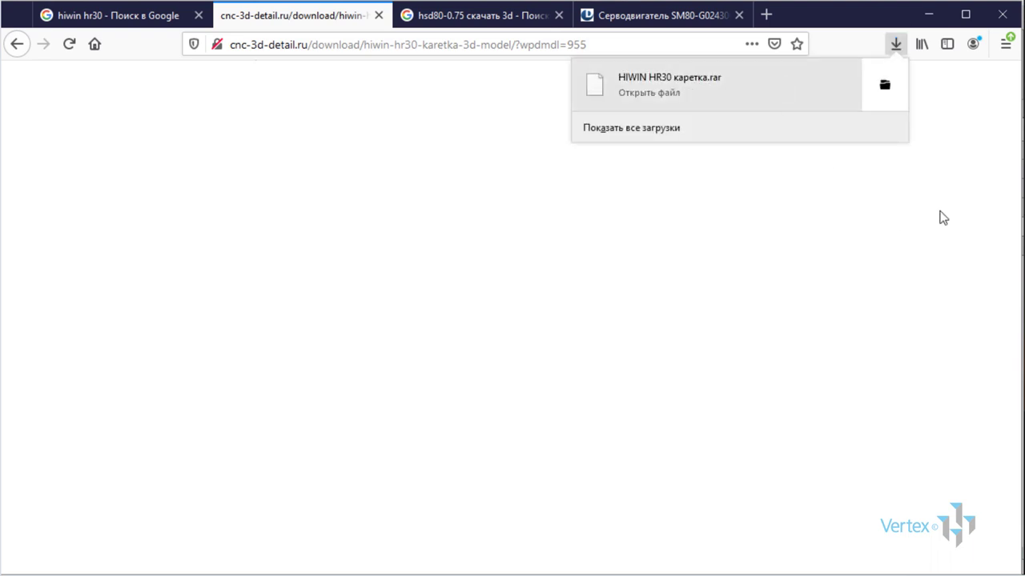
# Open the HIWIN HR30 каретка folder in 7-Zip and select all nine carriage files
pyautogui.doubleClick(143, 263)
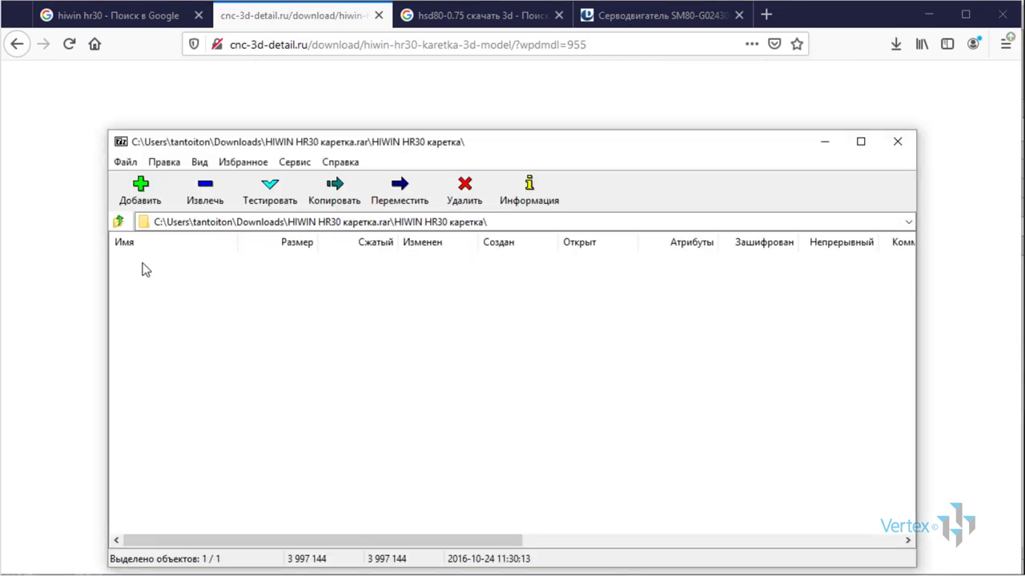
pyautogui.moveTo(447, 154); pyautogui.dragTo(424, 105)
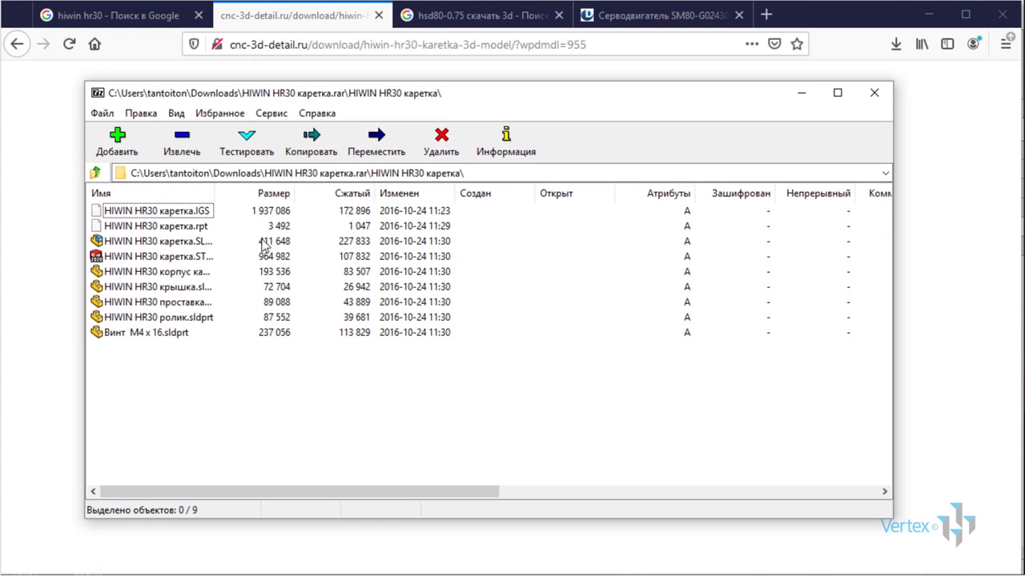
pyautogui.moveTo(215, 193); pyautogui.dragTo(305, 193)
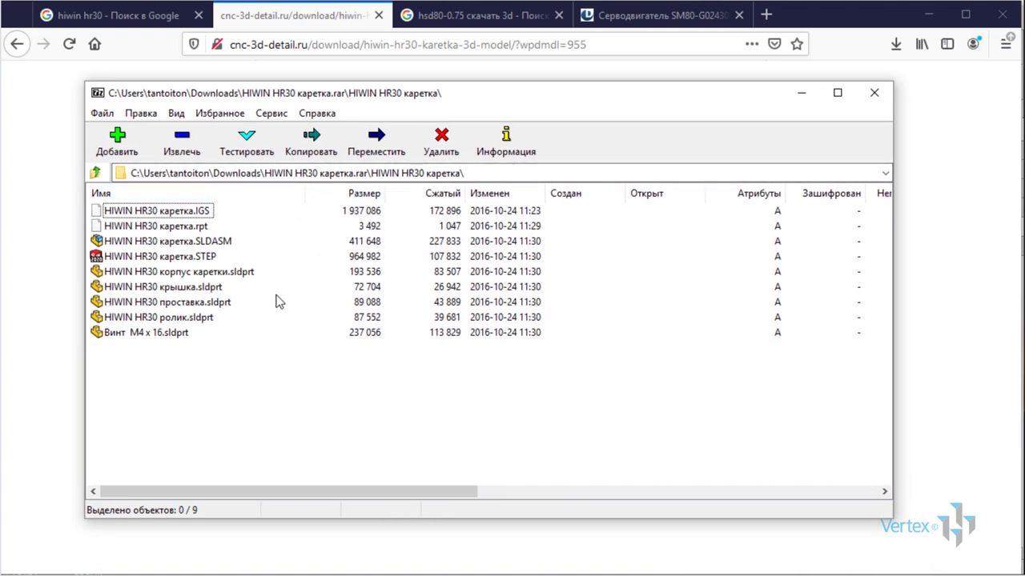
pyautogui.click(221, 244)
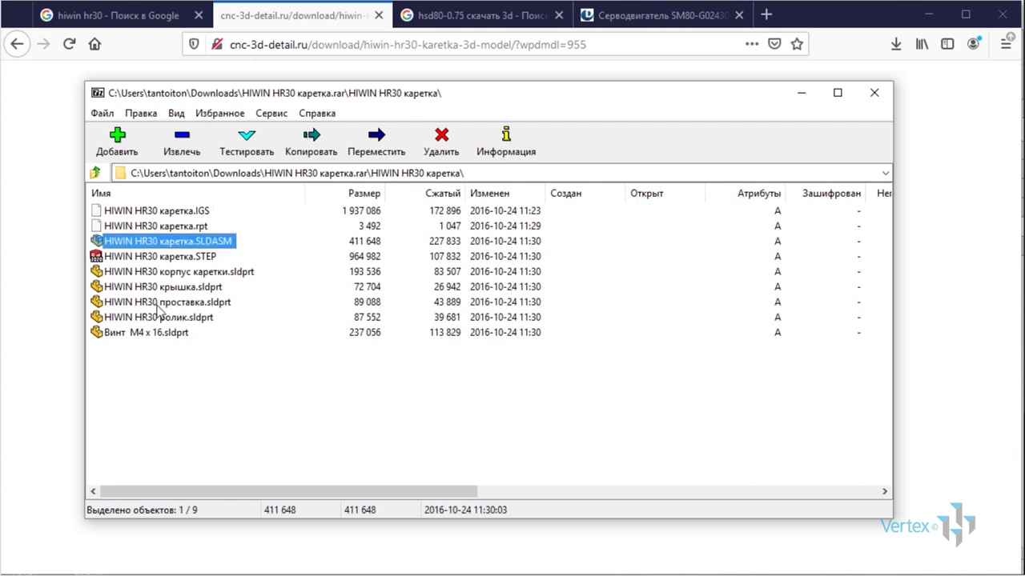
pyautogui.click(200, 211)
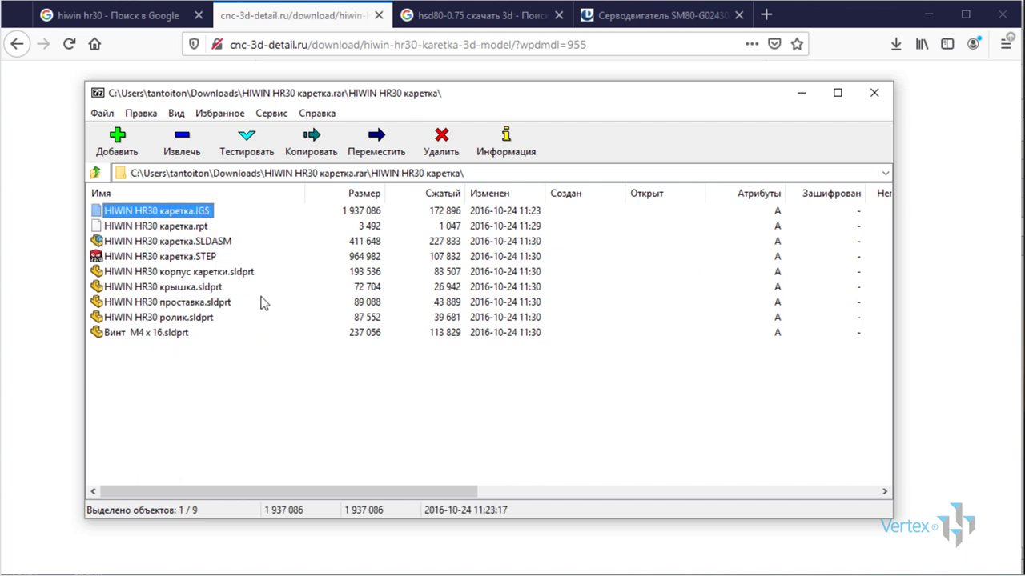
pyautogui.click(196, 227)
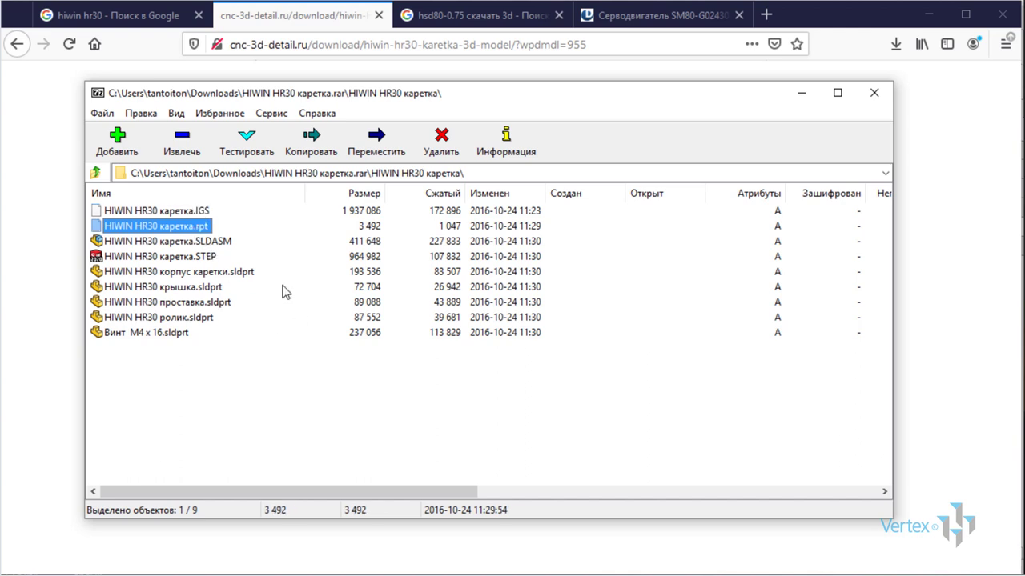
pyautogui.moveTo(272, 416); pyautogui.dragTo(130, 210)
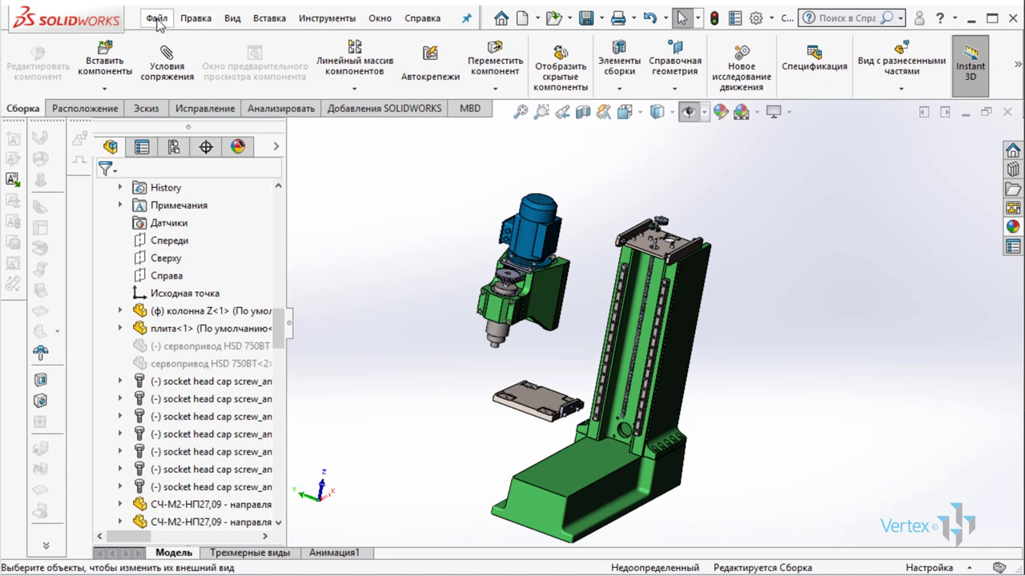
# Open the HIWIN HR30 каретка assembly from Загрузки\HIWIN HR30 via Файл > Открыть
pyautogui.click(157, 17)
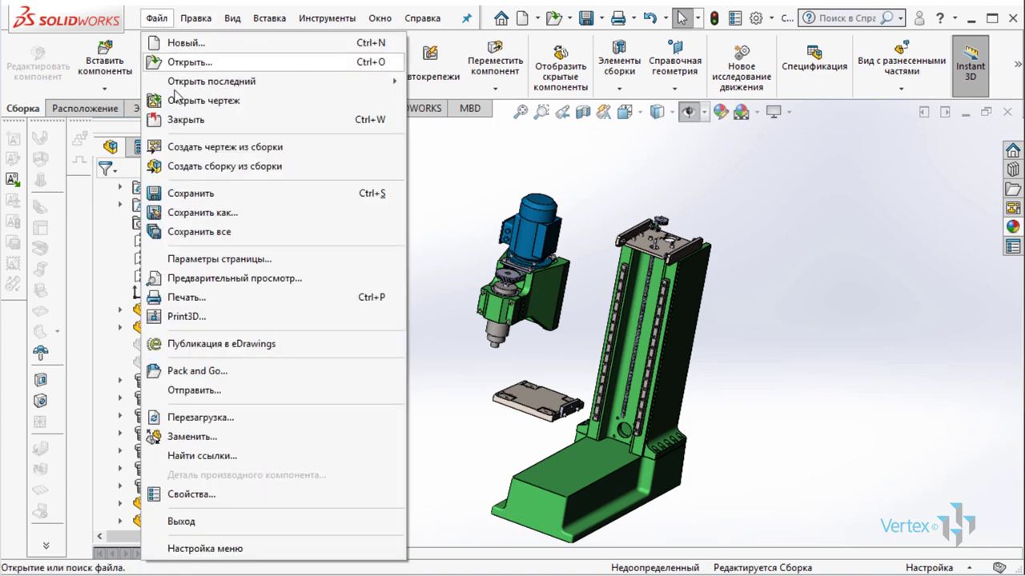
pyautogui.click(192, 62)
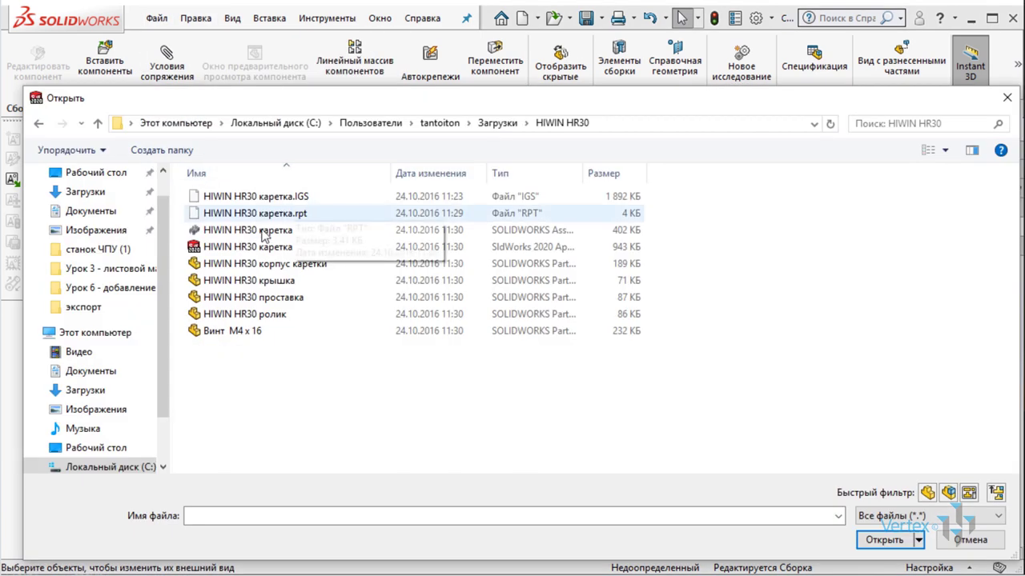
pyautogui.click(264, 246)
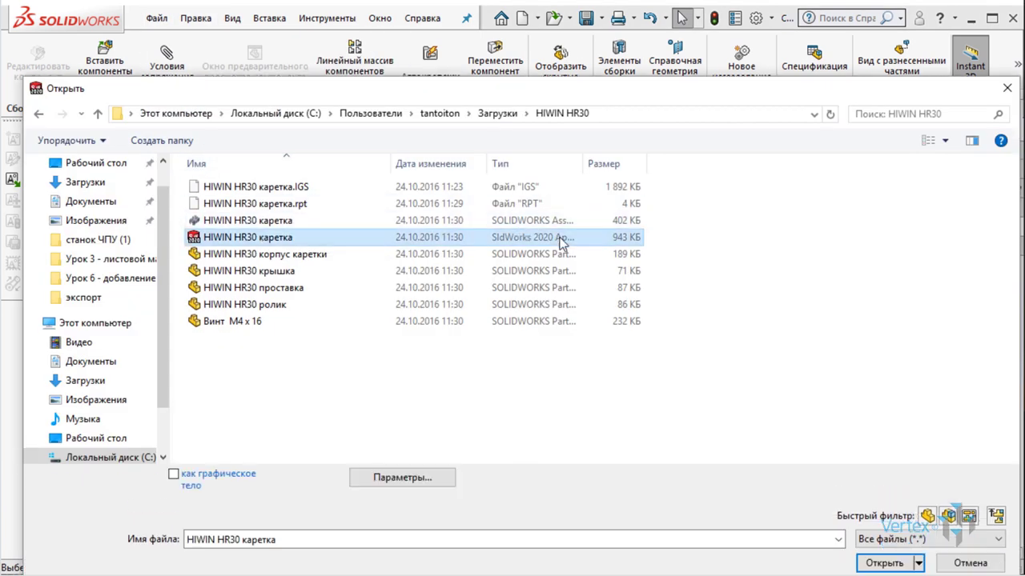
pyautogui.click(578, 222)
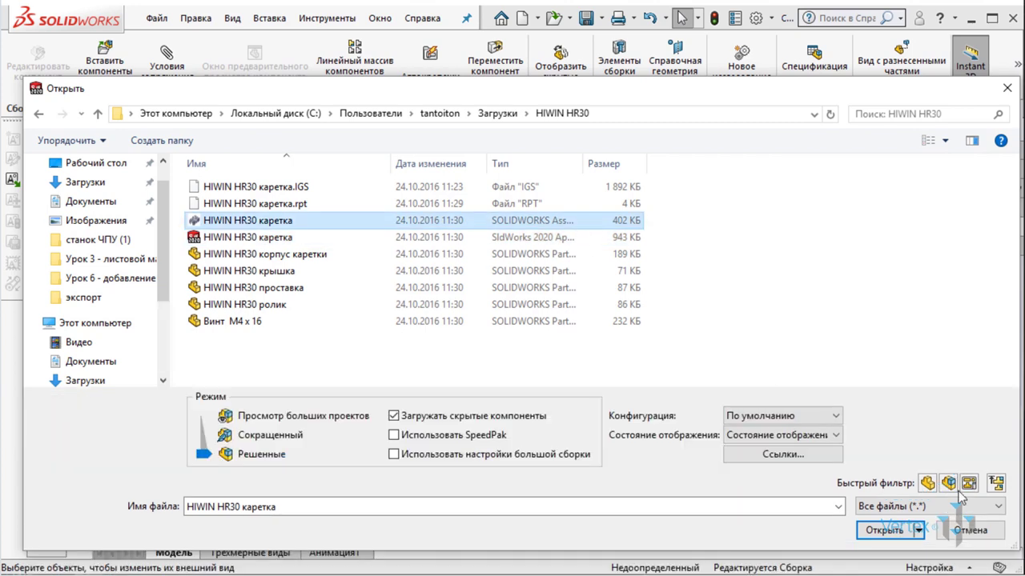
pyautogui.click(890, 530)
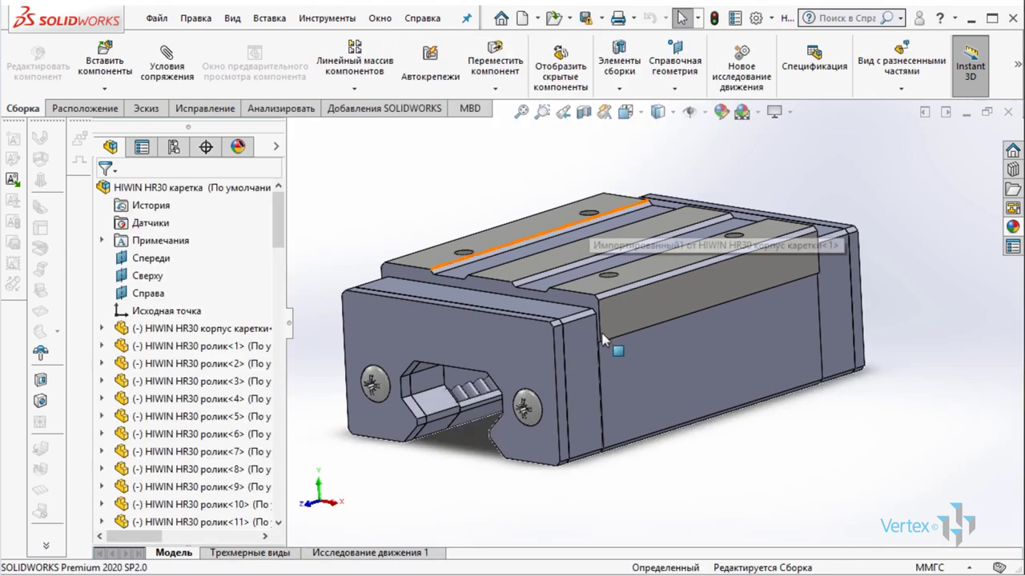
pyautogui.scroll(3, 602, 338)
pyautogui.moveTo(602, 338)
pyautogui.mouseDown(button='middle')
pyautogui.moveTo(606, 392)
pyautogui.moveTo(677, 427)
pyautogui.mouseUp(button='middle')
pyautogui.scroll(-3, 715, 412)
pyautogui.scroll(-2, 708, 307)
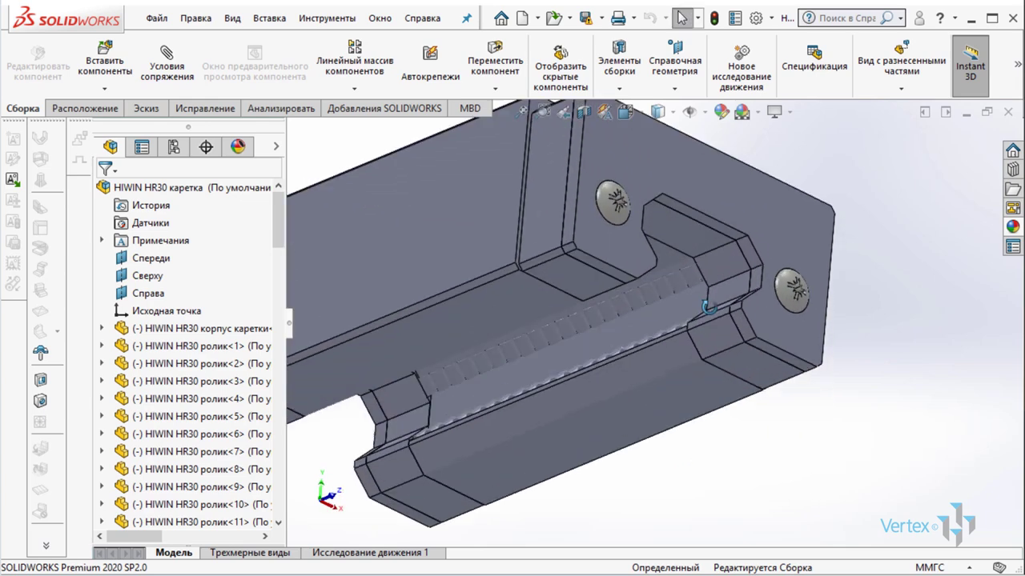
pyautogui.scroll(4, 708, 307)
pyautogui.moveTo(709, 308)
pyautogui.mouseDown(button='middle')
pyautogui.moveTo(461, 327)
pyautogui.moveTo(572, 270)
pyautogui.mouseUp(button='middle')
pyautogui.moveTo(505, 435); pyautogui.dragTo(336, 400, button='middle')
pyautogui.scroll(-7, 186, 373)
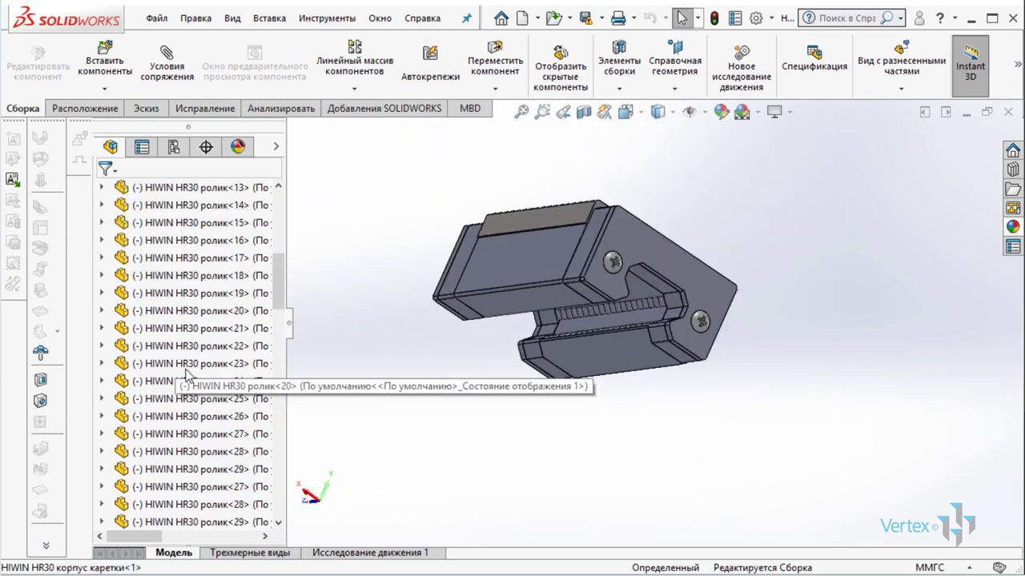
pyautogui.click(536, 220)
pyautogui.moveTo(537, 220)
pyautogui.mouseDown(button='middle')
pyautogui.moveTo(713, 322)
pyautogui.moveTo(652, 285)
pyautogui.moveTo(648, 433)
pyautogui.moveTo(524, 332)
pyautogui.mouseUp(button='middle')
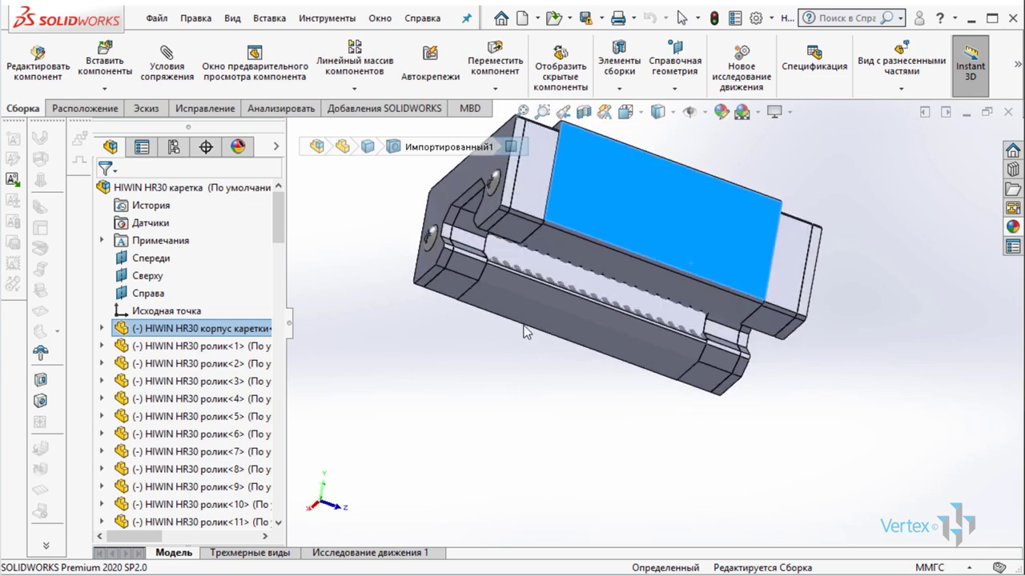
pyautogui.scroll(-2, 530, 309)
pyautogui.scroll(-2, 536, 289)
pyautogui.scroll(-2, 602, 301)
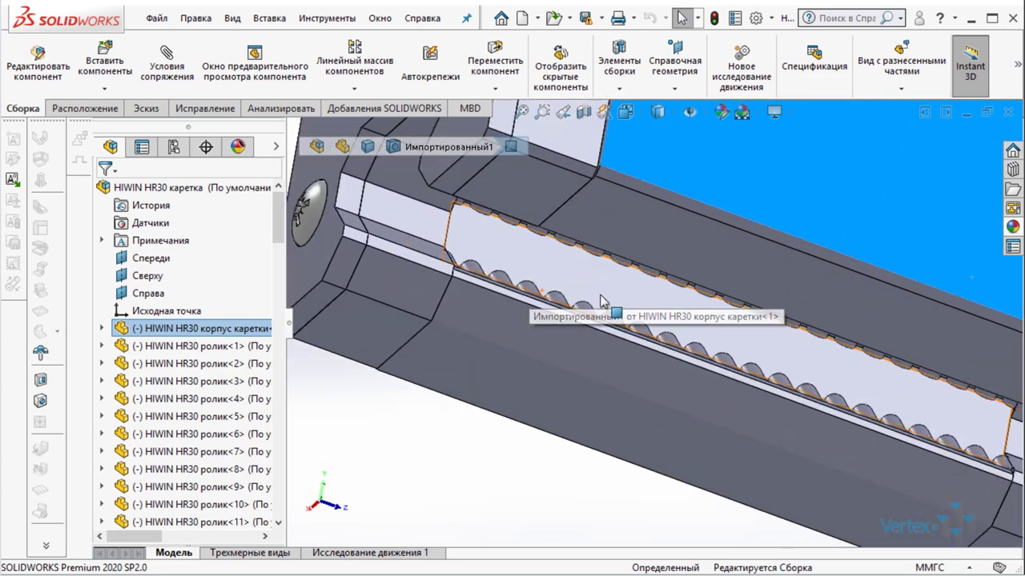
pyautogui.press('f')
pyautogui.moveTo(602, 302)
pyautogui.mouseDown(button='middle')
pyautogui.moveTo(831, 231)
pyautogui.moveTo(754, 342)
pyautogui.moveTo(696, 492)
pyautogui.moveTo(555, 407)
pyautogui.mouseUp(button='middle')
pyautogui.scroll(-3, 748, 320)
pyautogui.scroll(3, 744, 309)
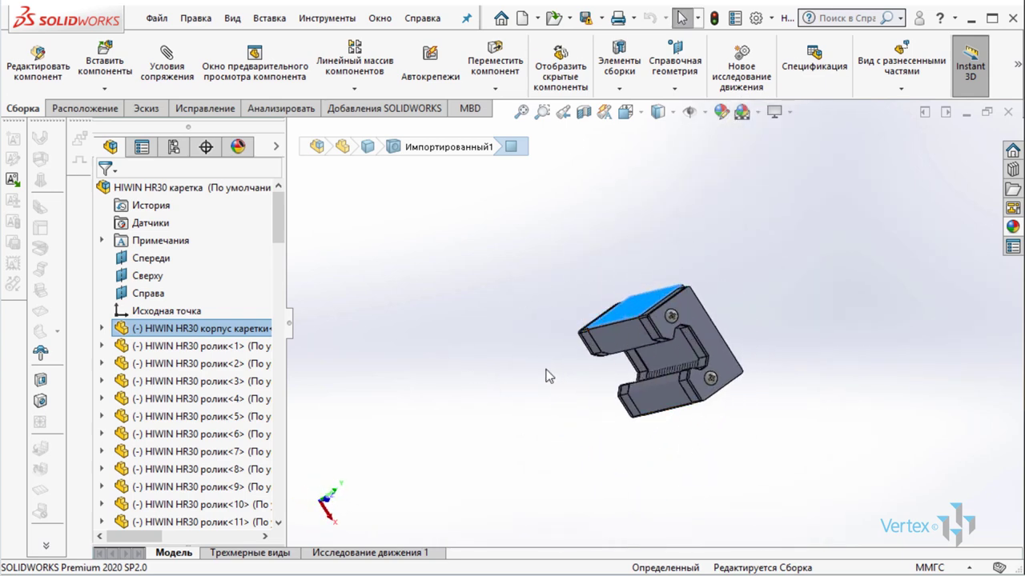
# Expand корпус каретки in the tree and inspect its Импортированный1 feature
pyautogui.click(100, 328)
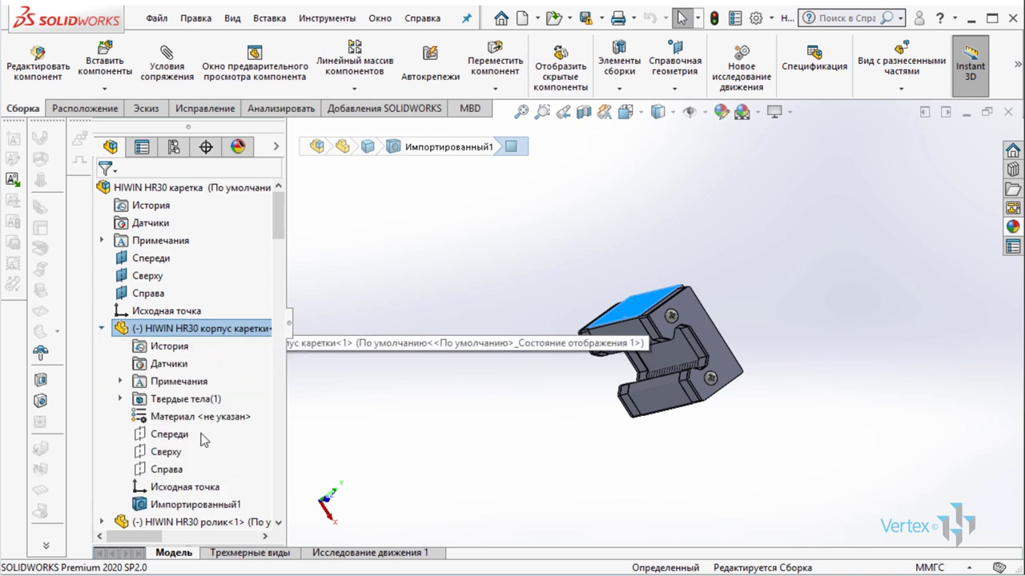
pyautogui.click(201, 508)
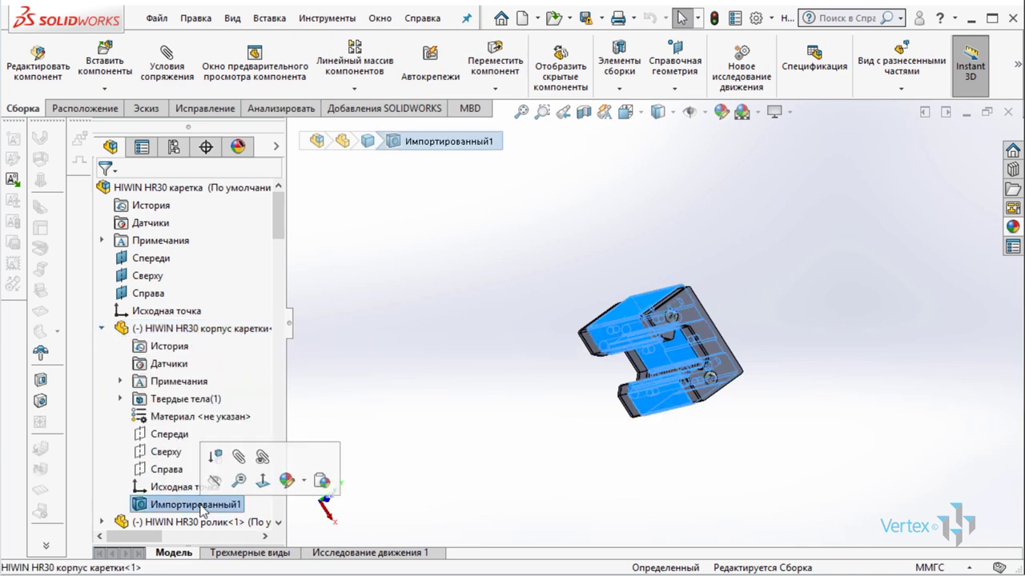
pyautogui.click(213, 328)
pyautogui.click(223, 507)
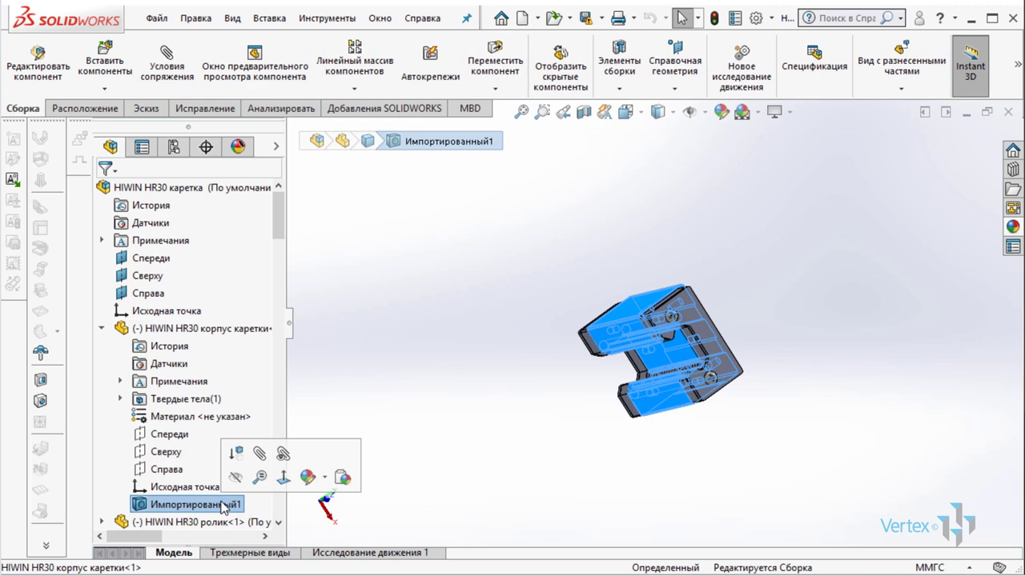
# Collapse the body, orbit to an angled side view and pick the carriage's bottom face
pyautogui.click(722, 449)
pyautogui.moveTo(743, 452); pyautogui.dragTo(733, 437, button='middle')
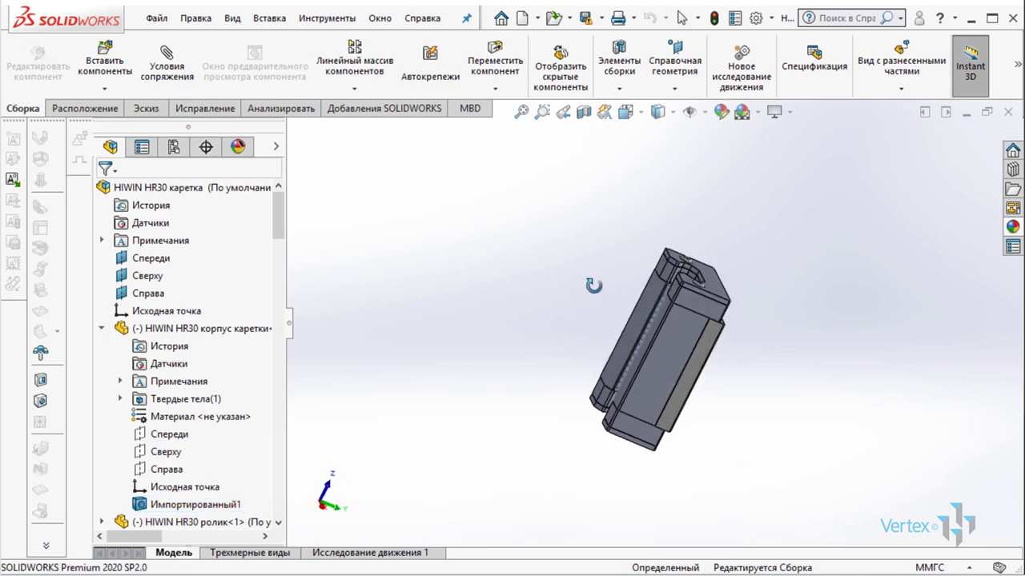
pyautogui.moveTo(733, 437); pyautogui.dragTo(654, 467, button='middle')
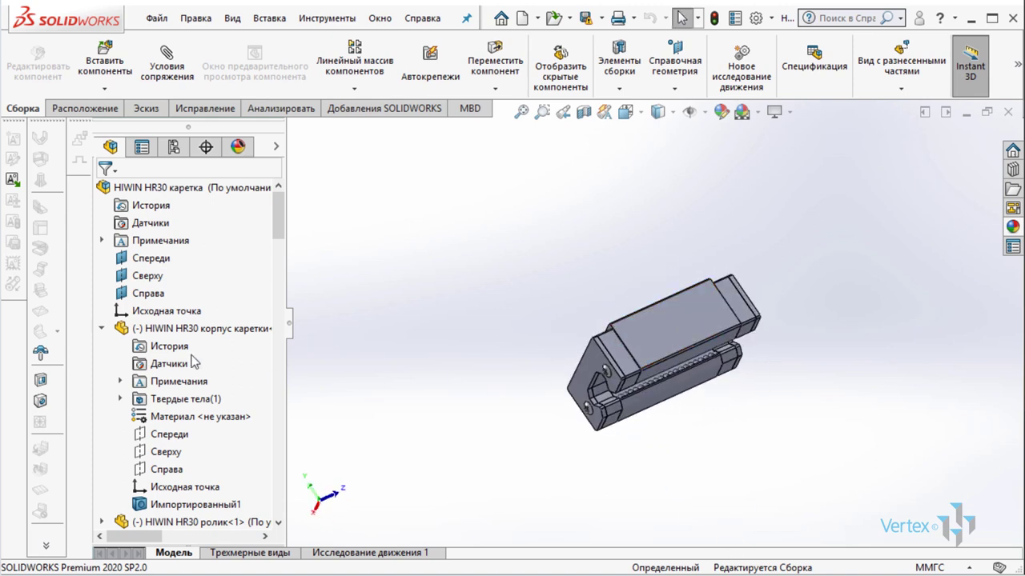
pyautogui.click(101, 328)
pyautogui.moveTo(669, 486)
pyautogui.mouseDown(button='middle')
pyautogui.moveTo(795, 347)
pyautogui.moveTo(711, 221)
pyautogui.mouseUp(button='middle')
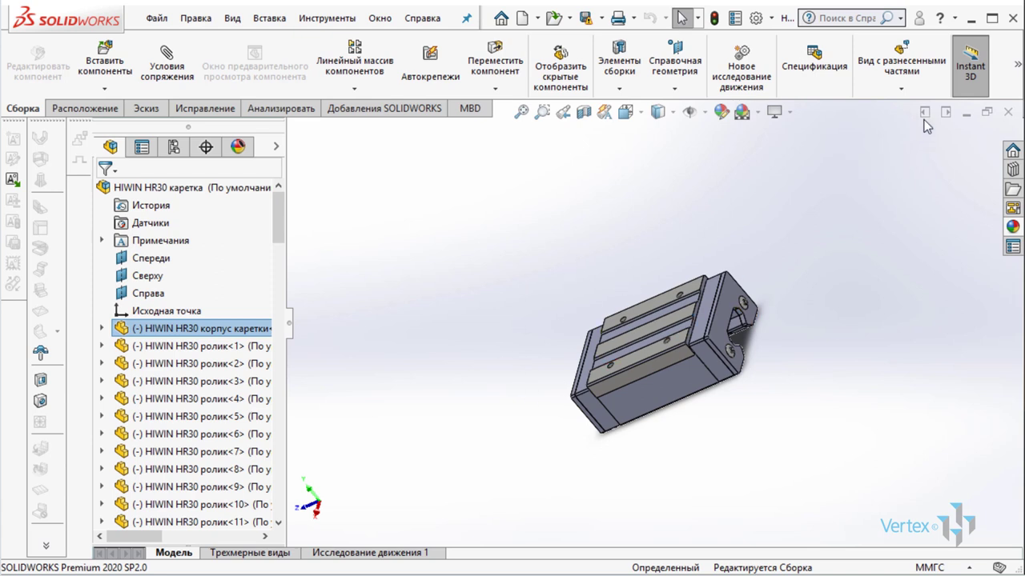
pyautogui.click(687, 387)
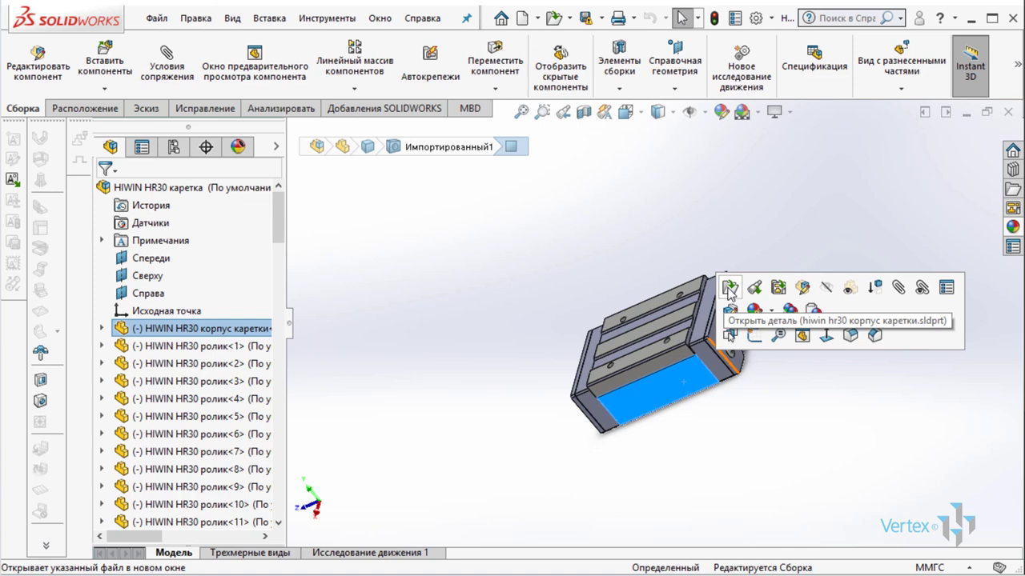
# Open корпус каретки via Открыть деталь, skip FeatureWorks, accept the version warning, select Импортированный1
pyautogui.rightClick(677, 395)
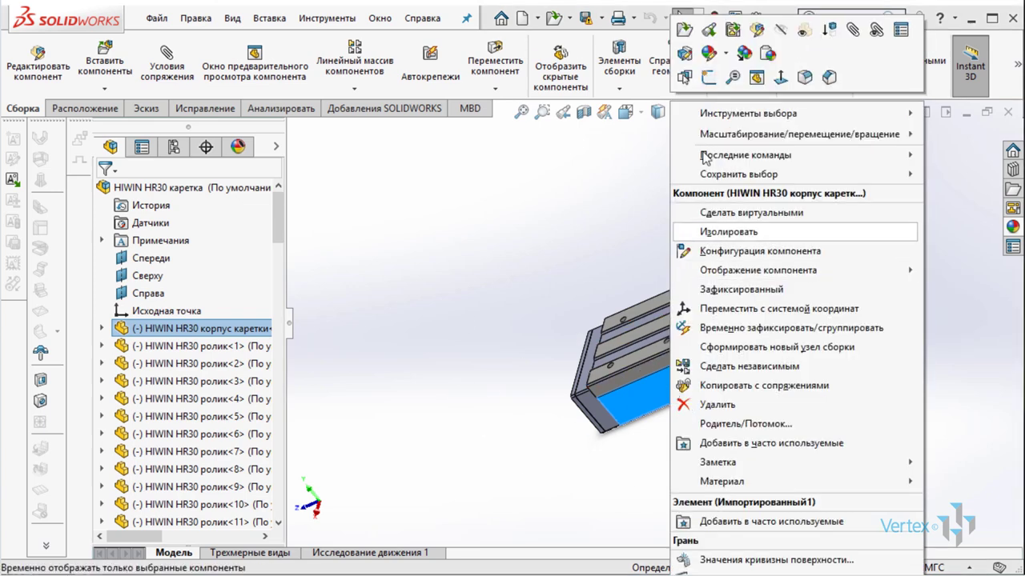
pyautogui.click(681, 24)
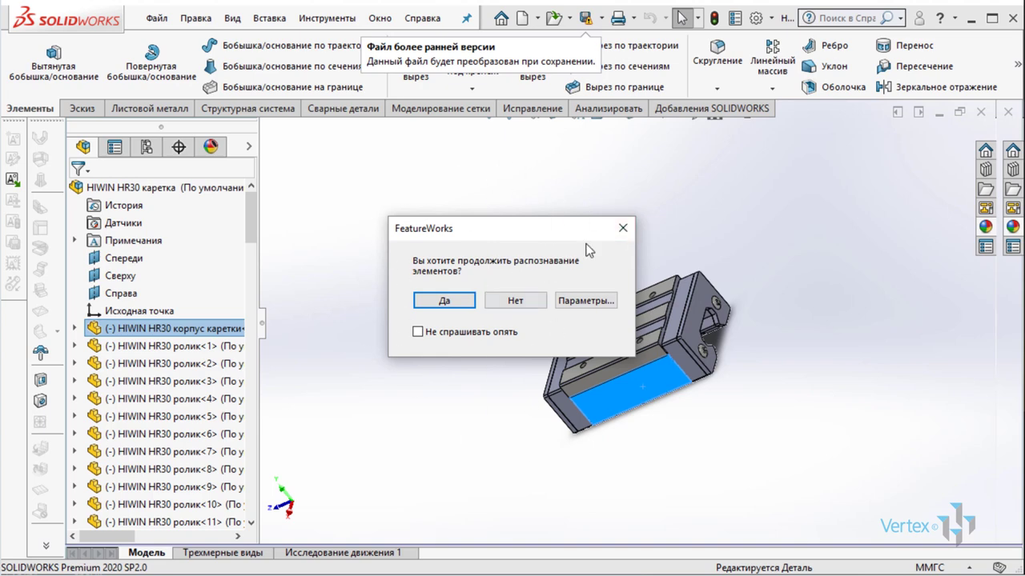
pyautogui.click(622, 228)
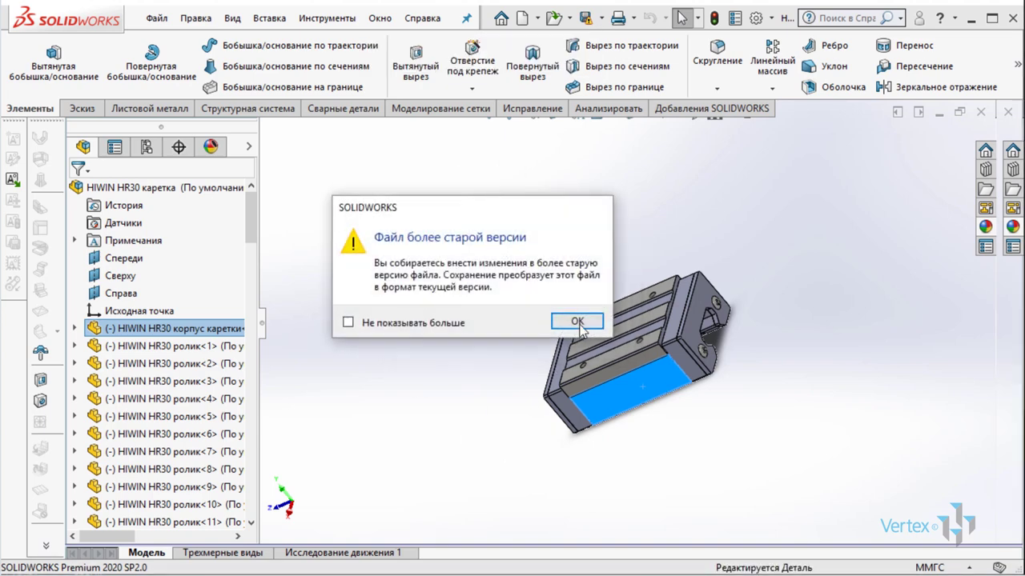
pyautogui.click(577, 322)
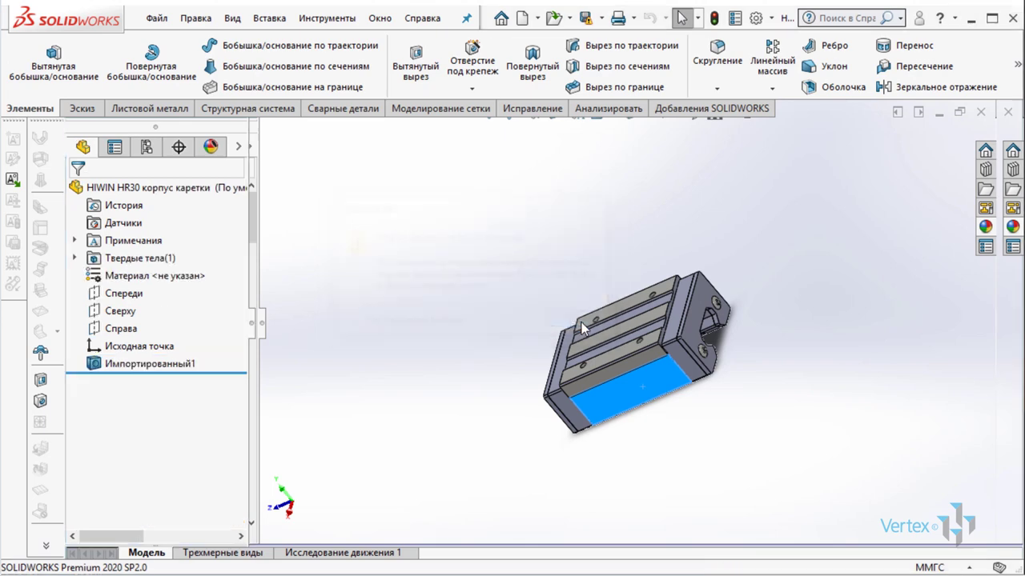
pyautogui.moveTo(532, 382)
pyautogui.mouseDown(button='middle')
pyautogui.moveTo(483, 360)
pyautogui.moveTo(658, 391)
pyautogui.mouseUp(button='middle')
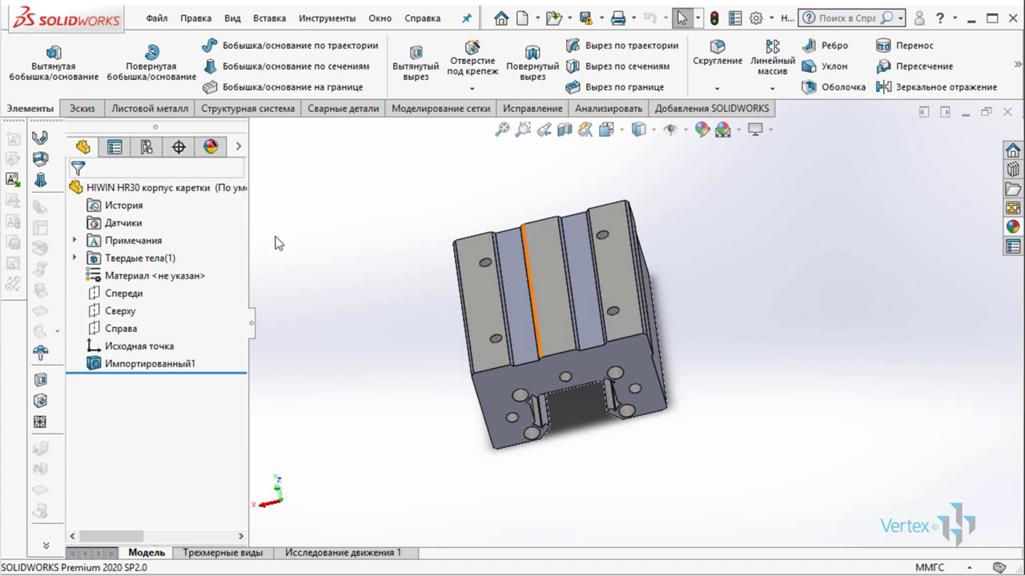
pyautogui.click(140, 366)
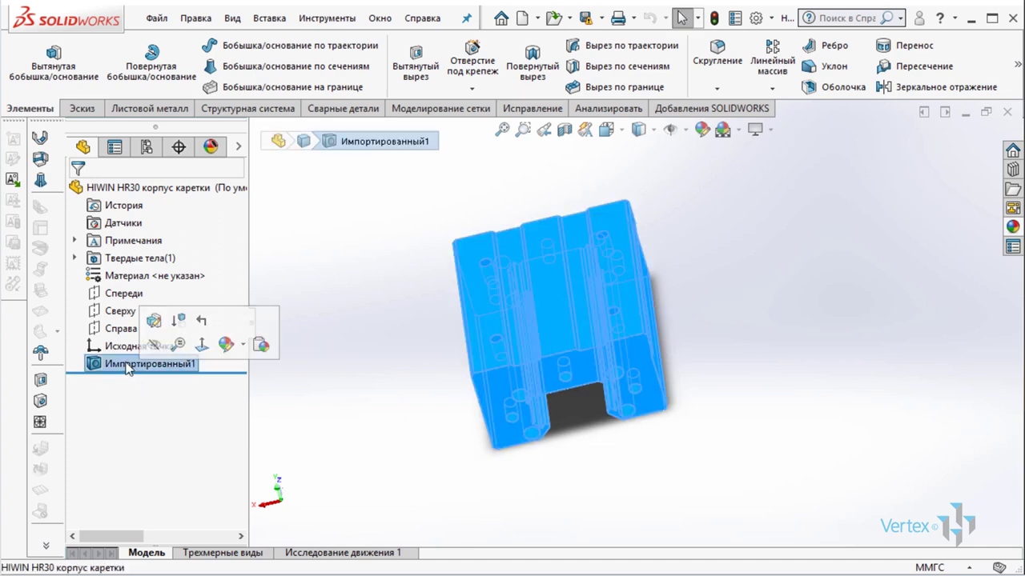
pyautogui.rightClick(128, 365)
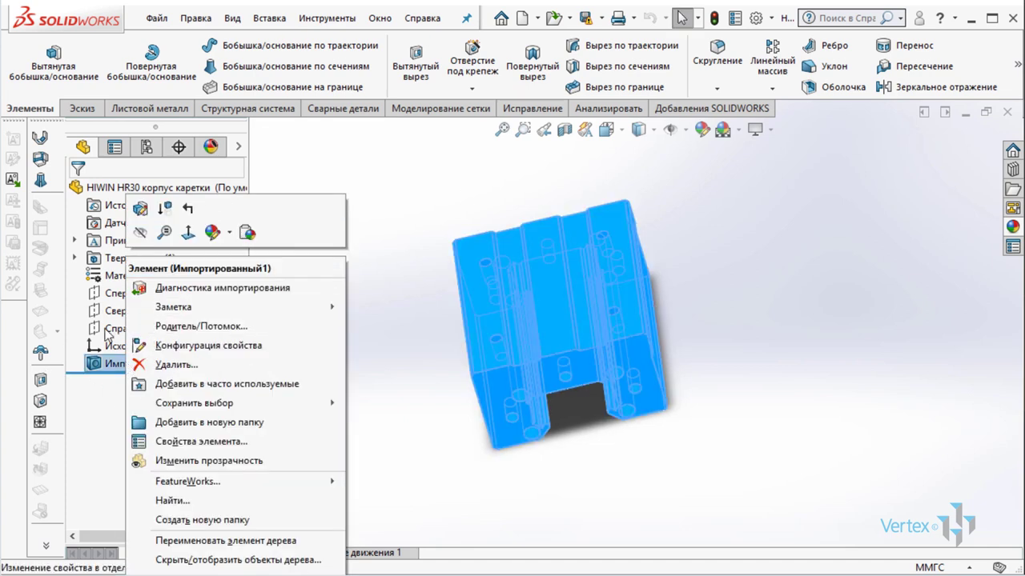
pyautogui.moveTo(188, 481)
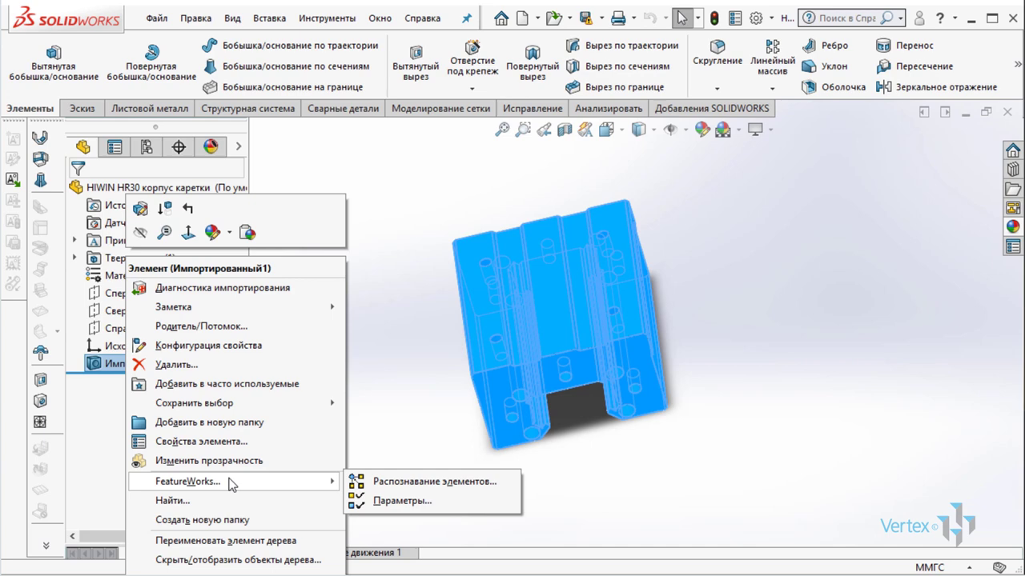
pyautogui.click(461, 501)
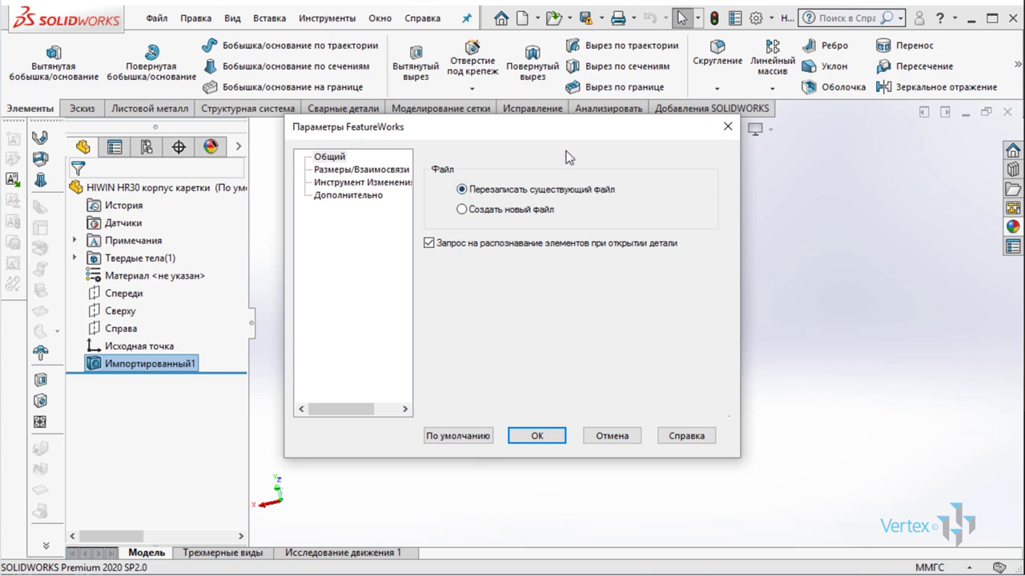
pyautogui.moveTo(551, 136); pyautogui.dragTo(584, 134)
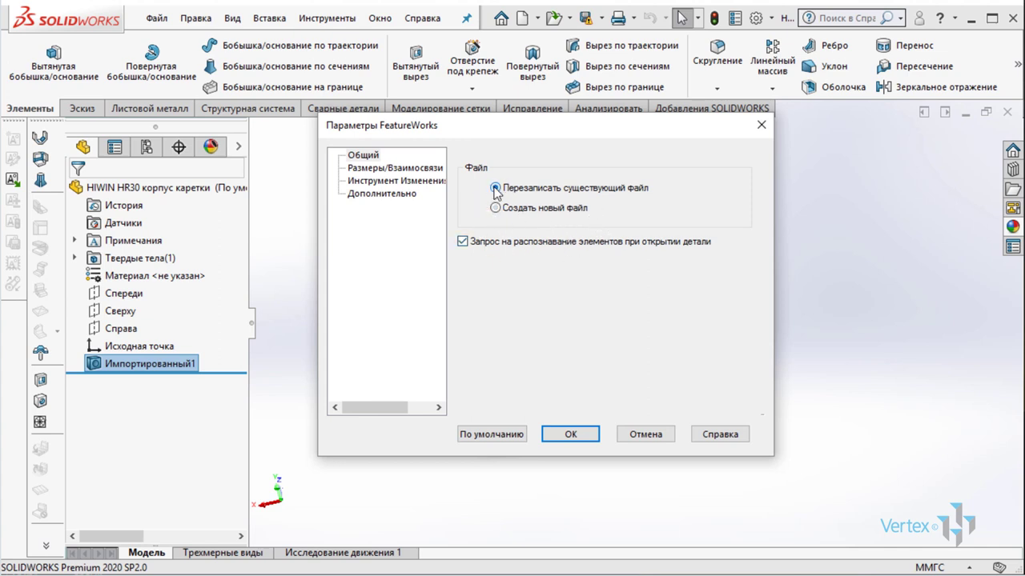
pyautogui.click(590, 436)
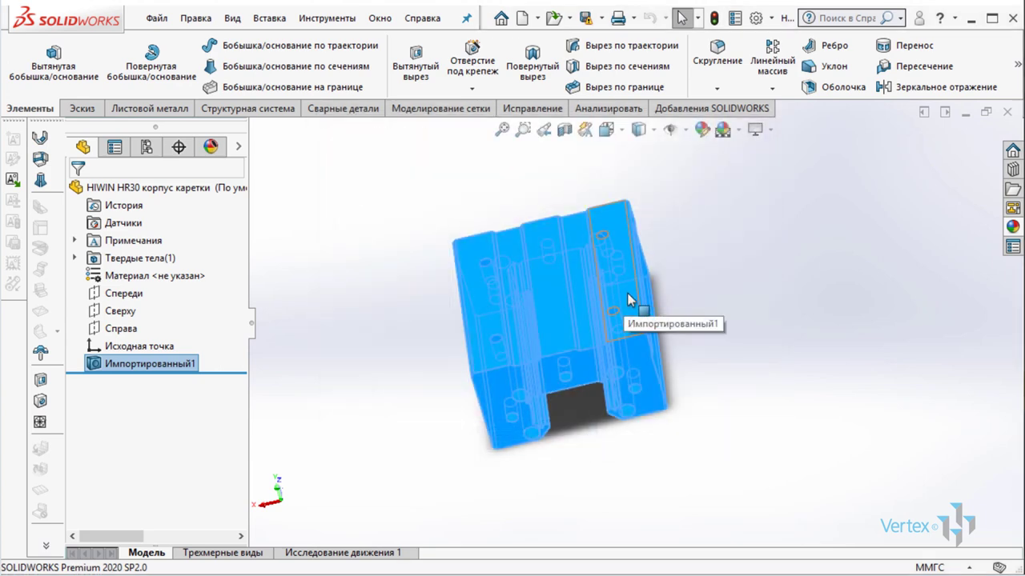
# Start FeatureWorks on Импортированный1 in Automatic mode with Volume and Drafts checked
pyautogui.rightClick(178, 366)
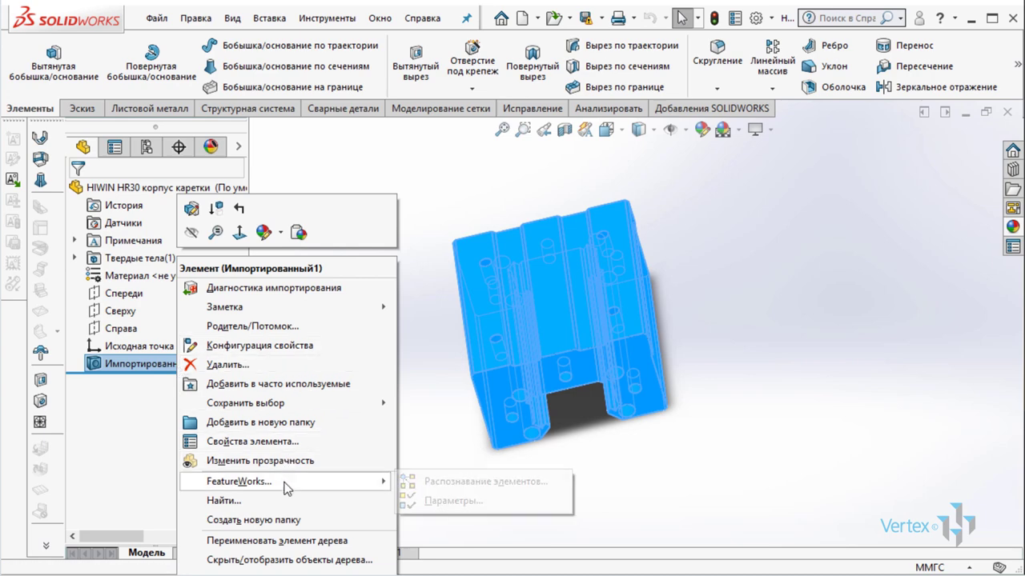
pyautogui.moveTo(239, 481)
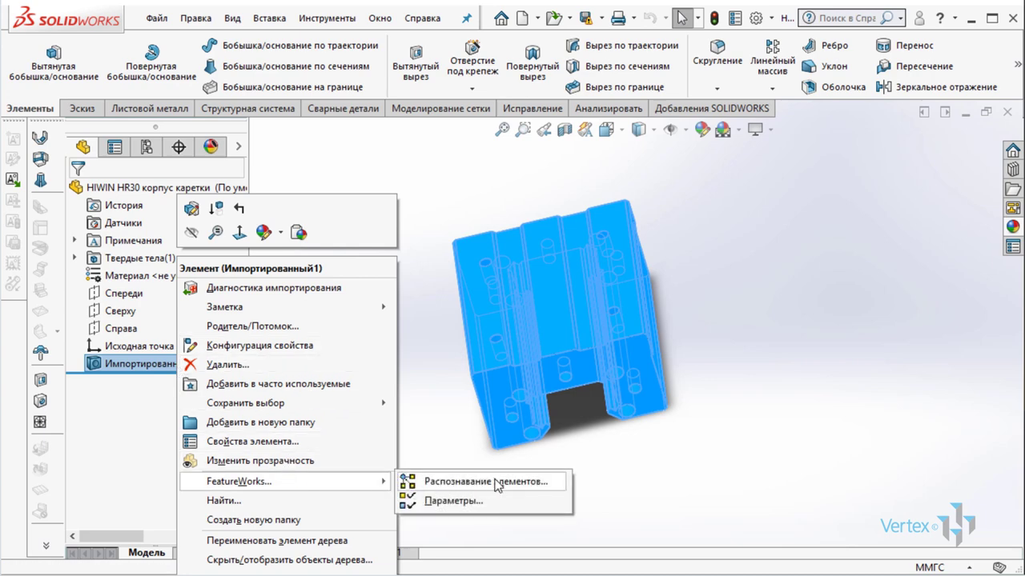
pyautogui.click(496, 481)
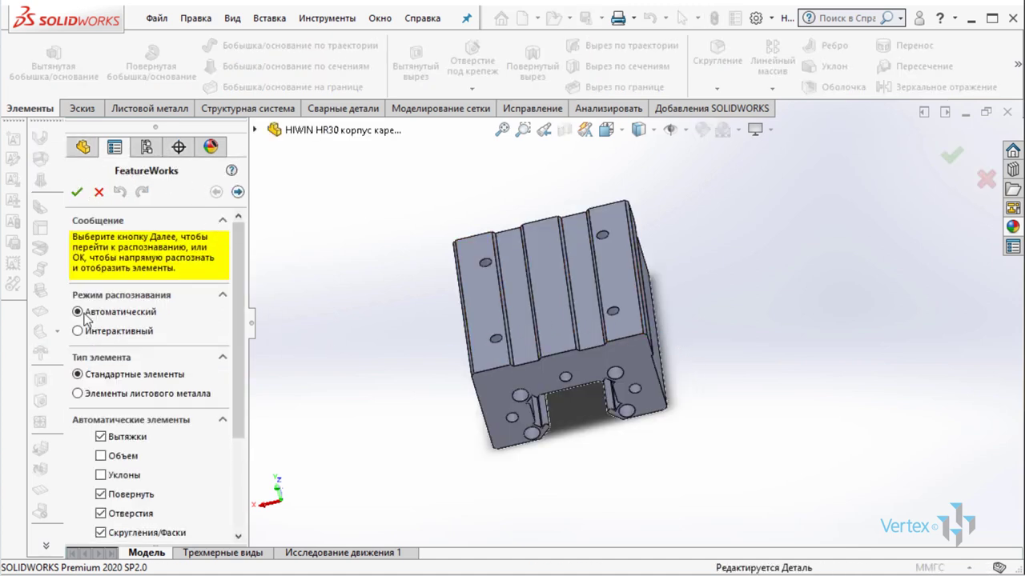
pyautogui.scroll(-5, 236, 320)
pyautogui.scroll(4, 229, 354)
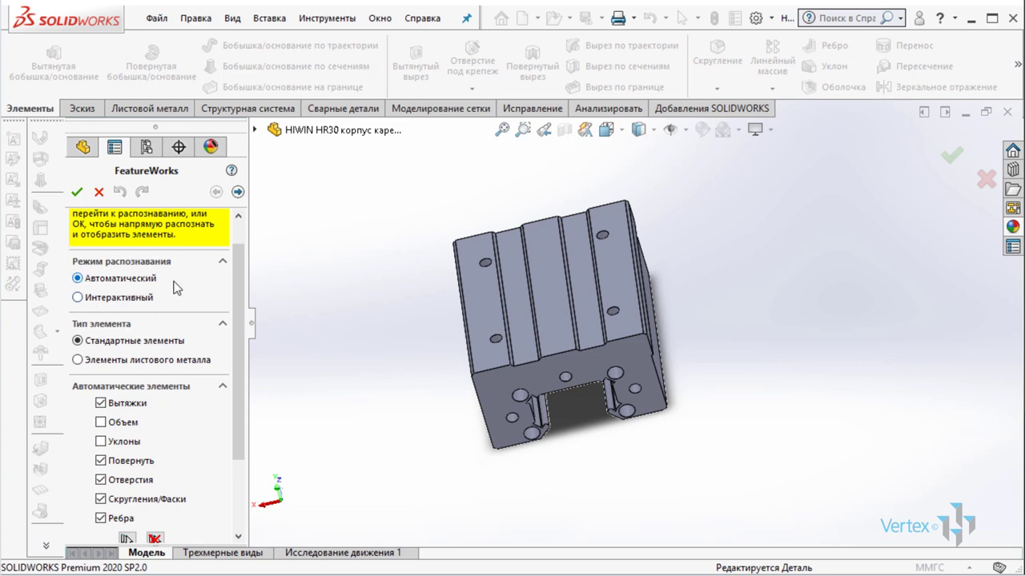
pyautogui.click(114, 299)
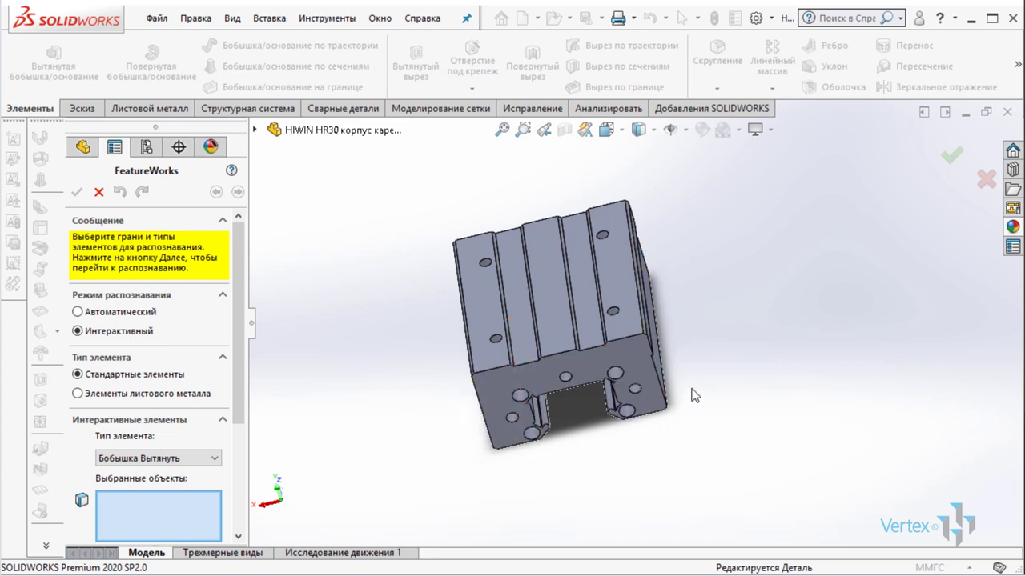
pyautogui.click(78, 312)
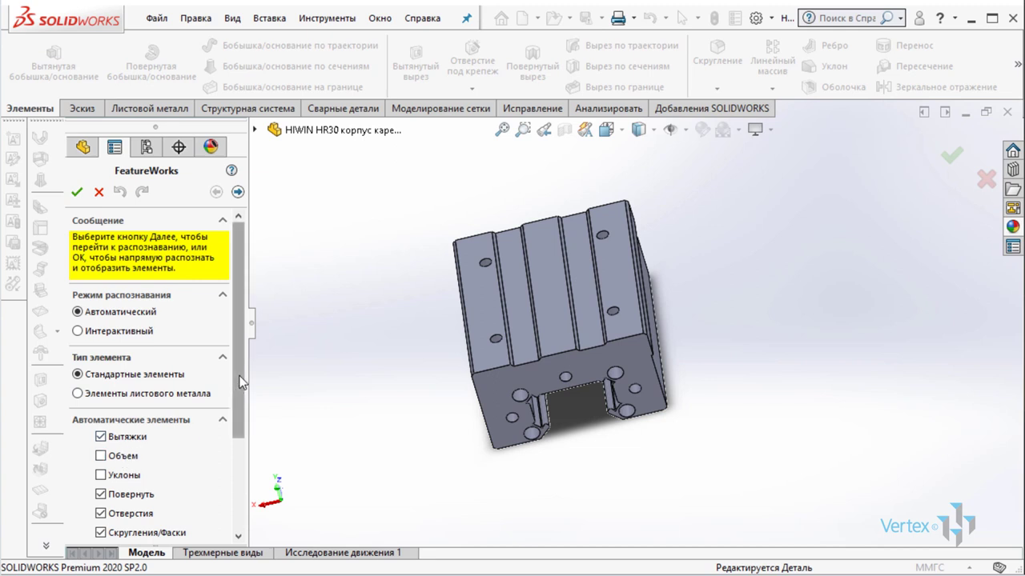
pyautogui.scroll(-3, 242, 383)
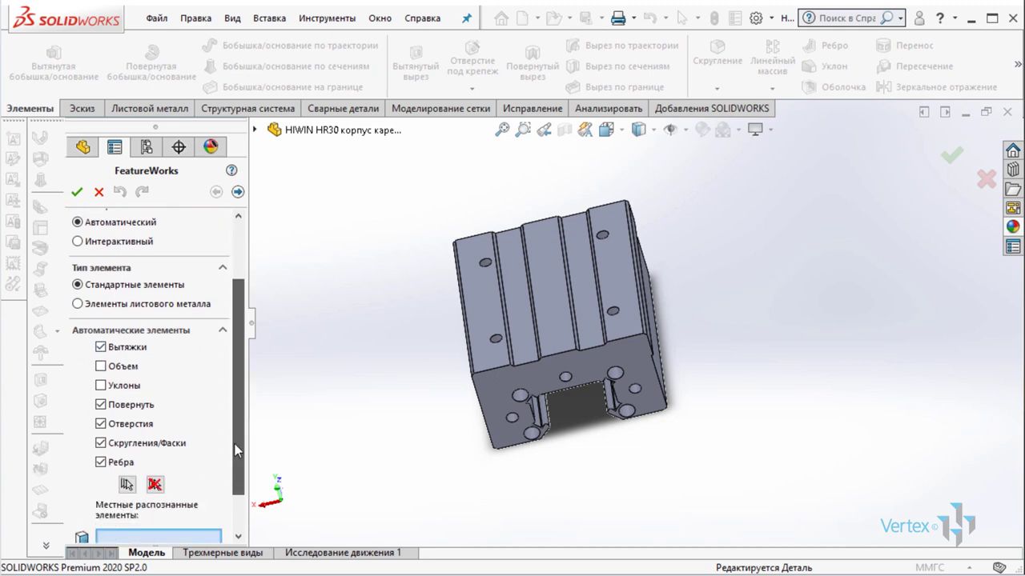
pyautogui.click(102, 361)
pyautogui.click(101, 380)
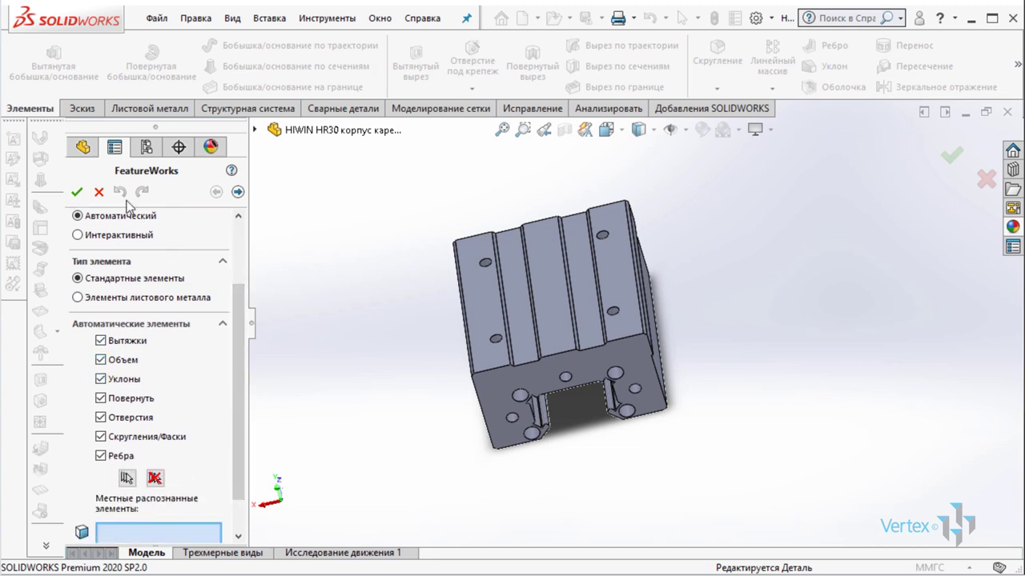
# Run recognition, inspect the recognised extrudes, cuts and drafts, and accept them
pyautogui.click(238, 192)
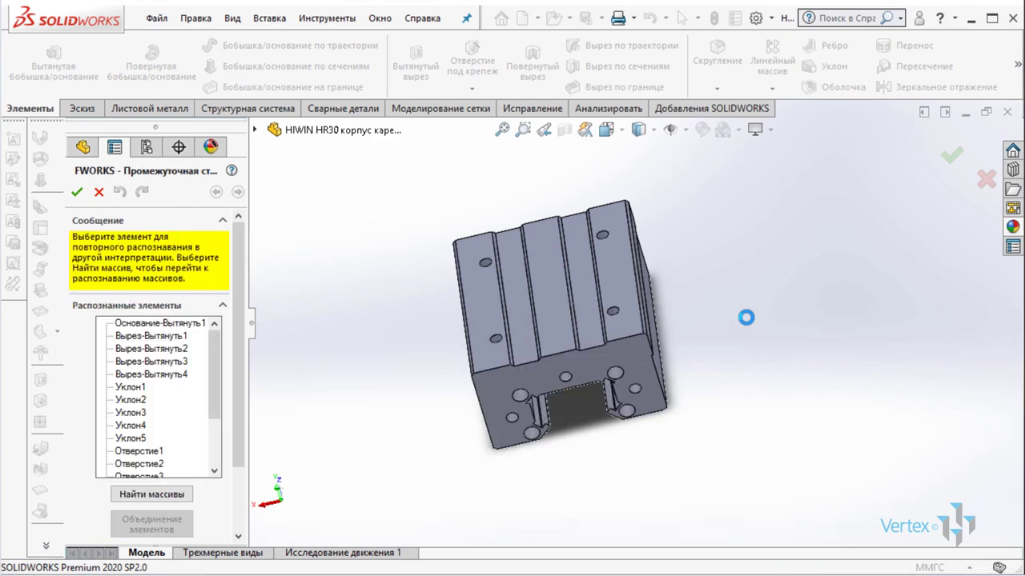
pyautogui.moveTo(513, 489); pyautogui.dragTo(480, 487, button='middle')
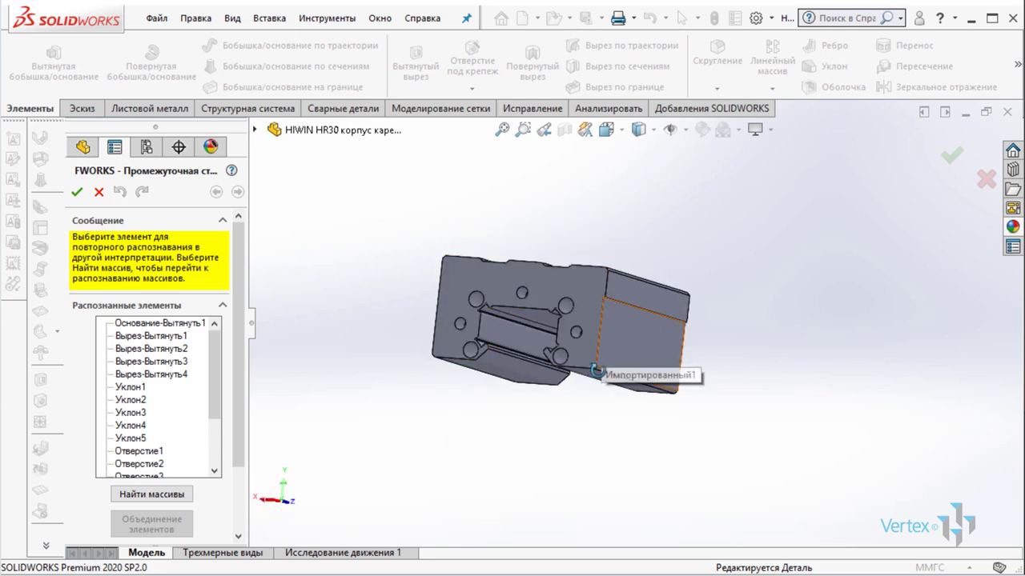
pyautogui.moveTo(586, 371)
pyautogui.mouseDown(button='middle')
pyautogui.moveTo(571, 441)
pyautogui.moveTo(685, 278)
pyautogui.mouseUp(button='middle')
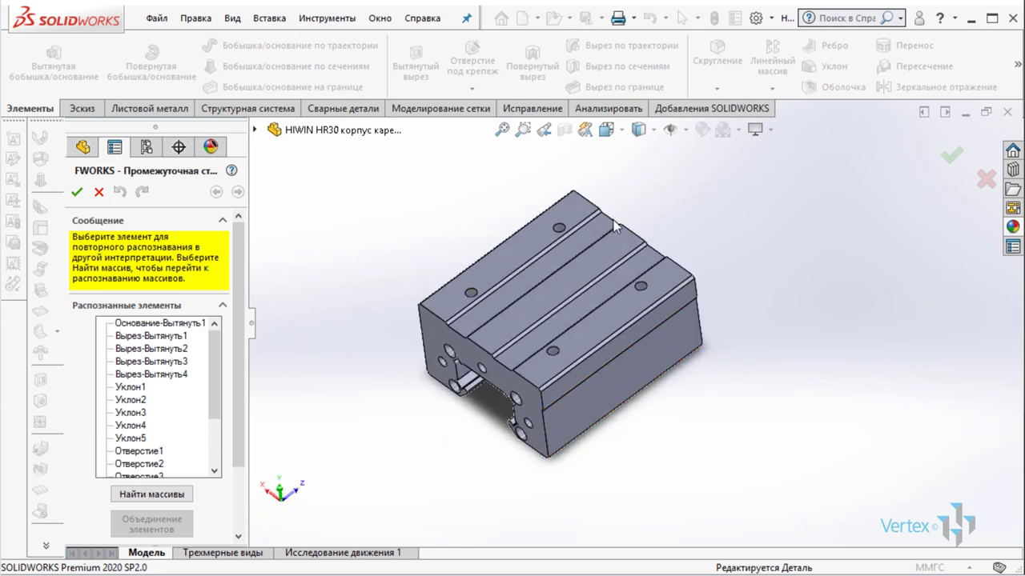
pyautogui.click(76, 192)
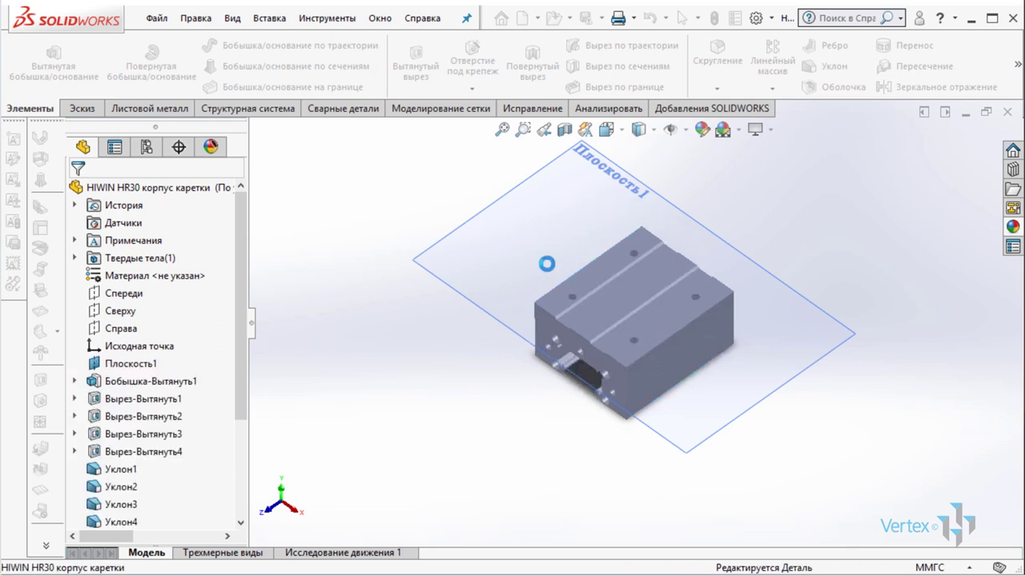
# Orbit around the recognised carriage body and check Плоскость1
pyautogui.moveTo(539, 275); pyautogui.dragTo(541, 282, button='middle')
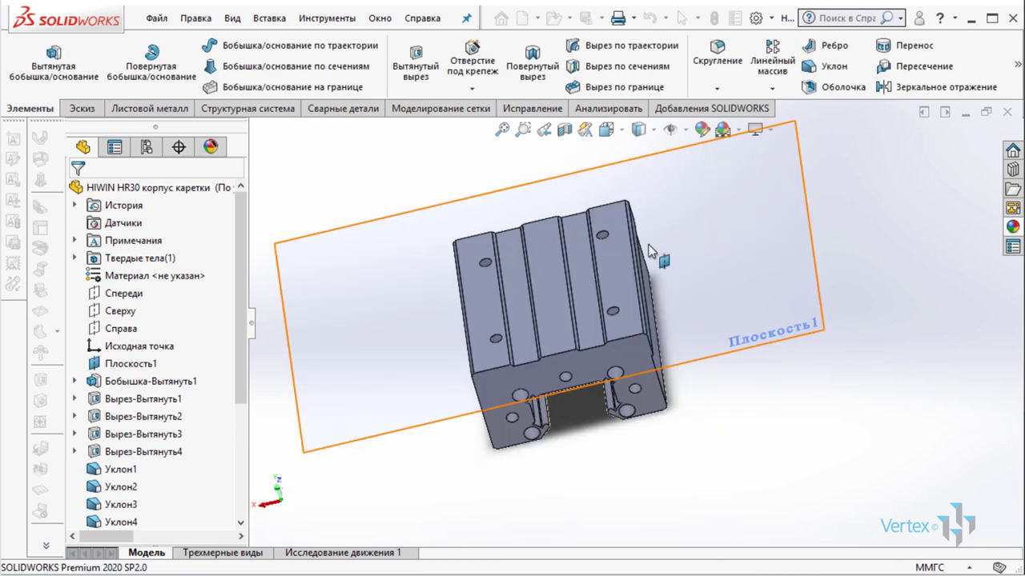
pyautogui.click(453, 350)
pyautogui.moveTo(610, 485)
pyautogui.mouseDown(button='middle')
pyautogui.moveTo(824, 318)
pyautogui.moveTo(837, 384)
pyautogui.mouseUp(button='middle')
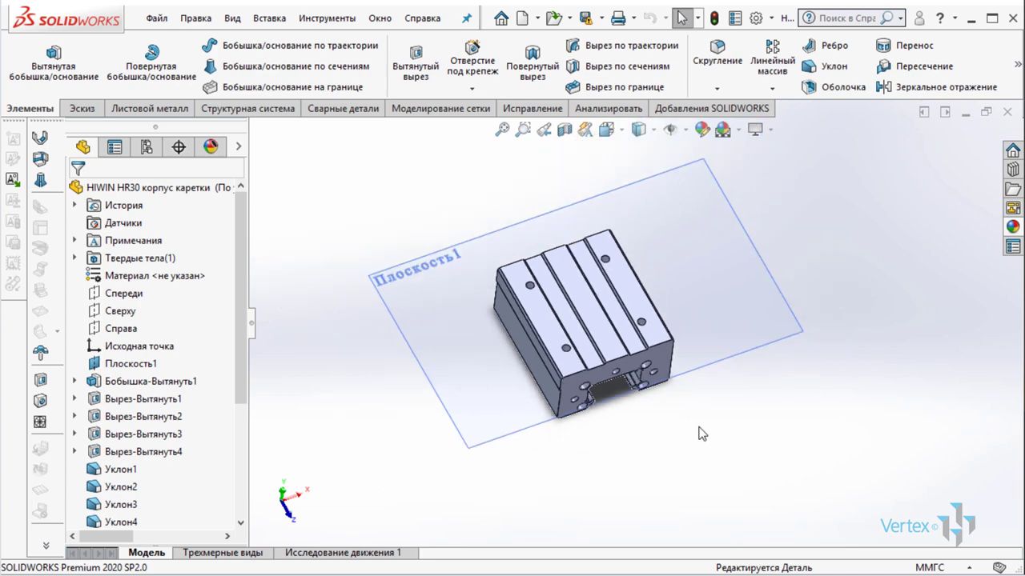
pyautogui.moveTo(697, 430)
pyautogui.mouseDown(button='middle')
pyautogui.moveTo(709, 282)
pyautogui.moveTo(651, 339)
pyautogui.mouseUp(button='middle')
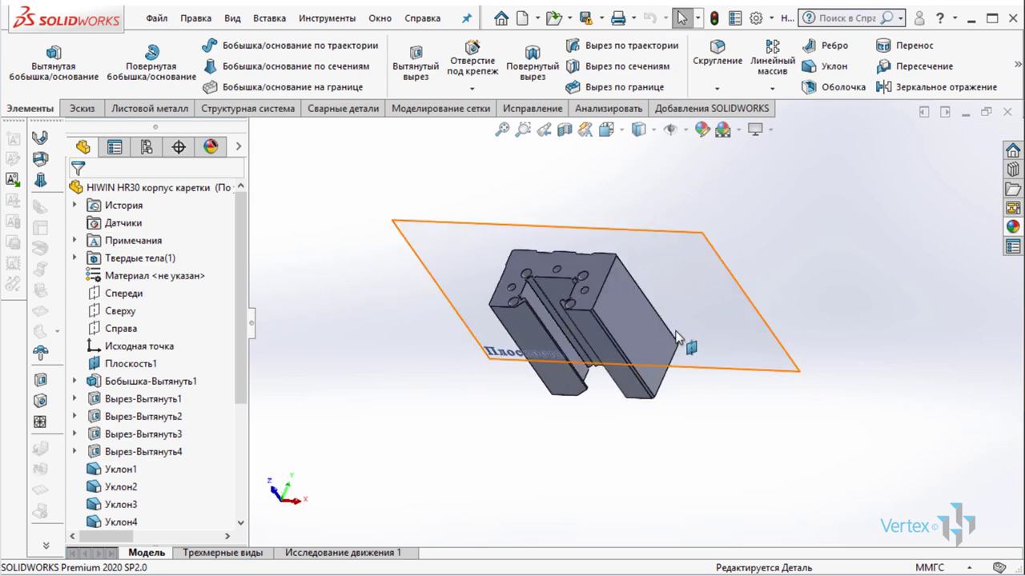
pyautogui.moveTo(648, 431)
pyautogui.mouseDown(button='middle')
pyautogui.moveTo(711, 213)
pyautogui.moveTo(618, 347)
pyautogui.moveTo(590, 366)
pyautogui.moveTo(549, 265)
pyautogui.moveTo(686, 365)
pyautogui.moveTo(715, 289)
pyautogui.moveTo(652, 330)
pyautogui.mouseUp(button='middle')
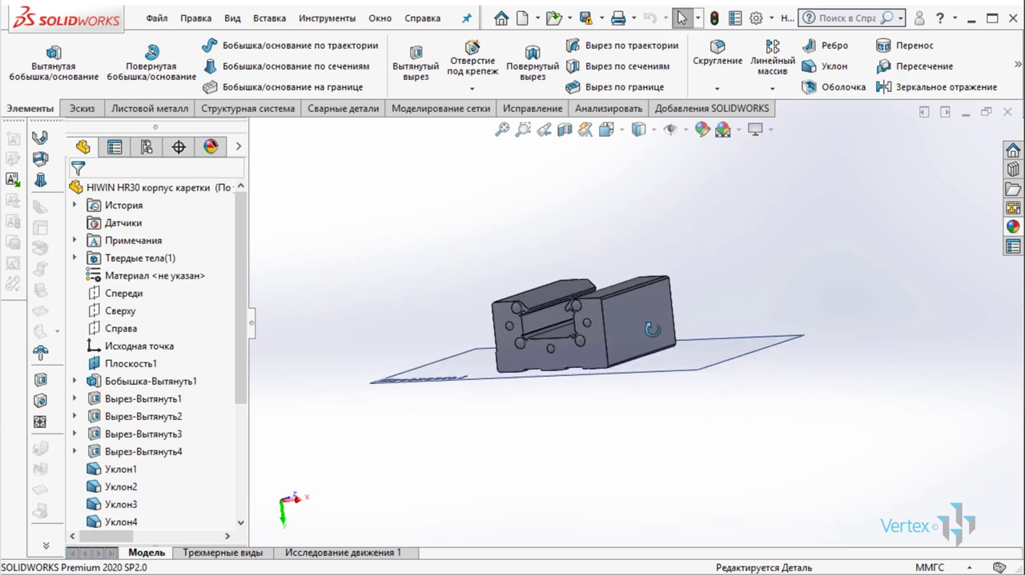
# Close the carriage body part, saving changes in the current file format
pyautogui.click(1004, 114)
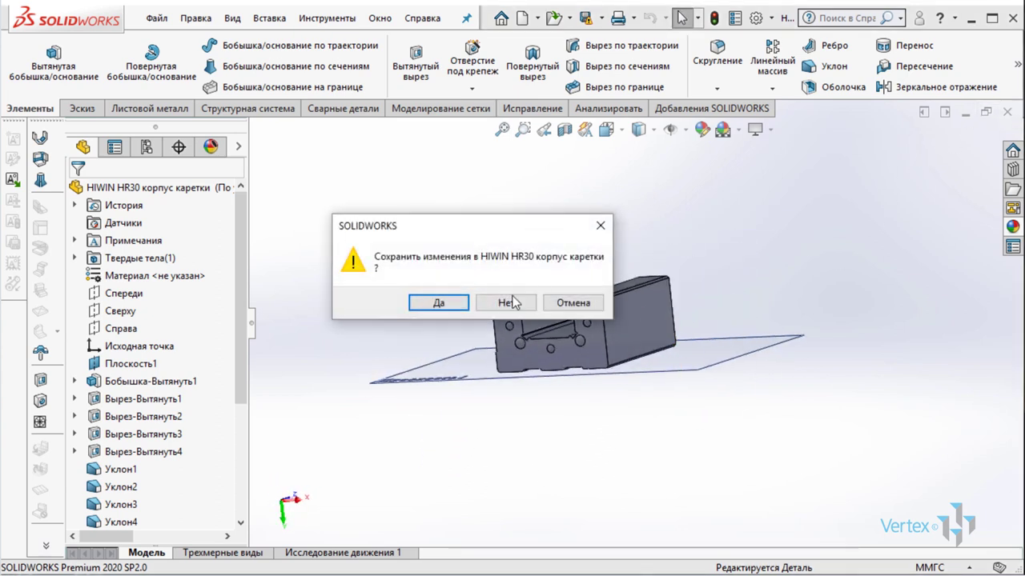
pyautogui.click(439, 302)
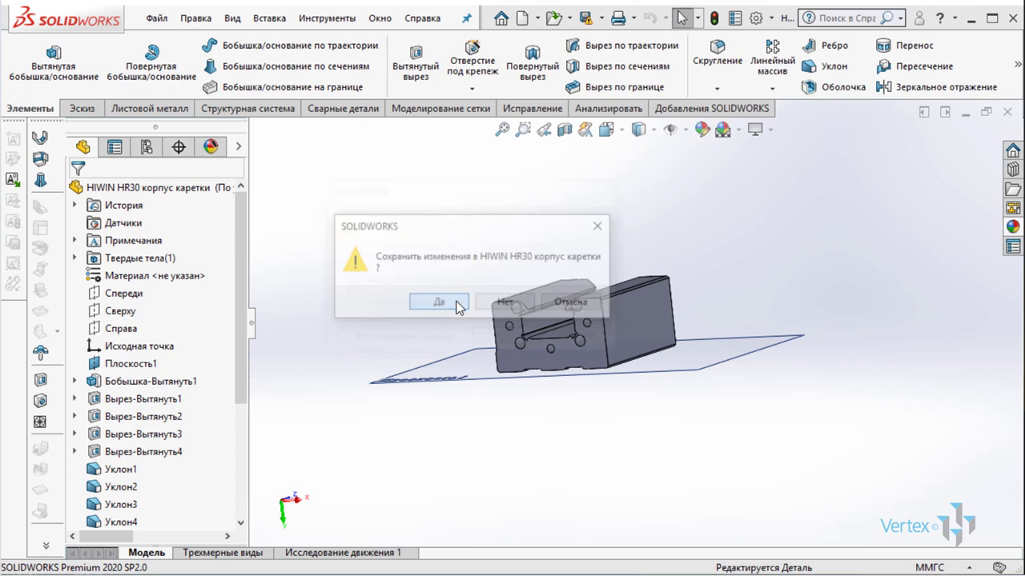
pyautogui.click(519, 403)
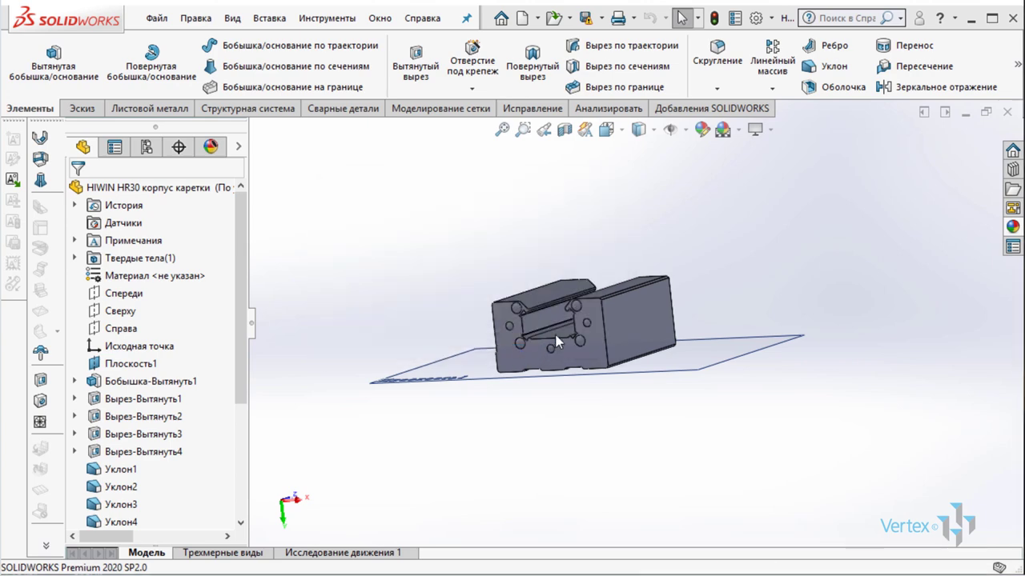
# Rebuild the carriage assembly, then bring the machine assembly window to full size
pyautogui.click(92, 84)
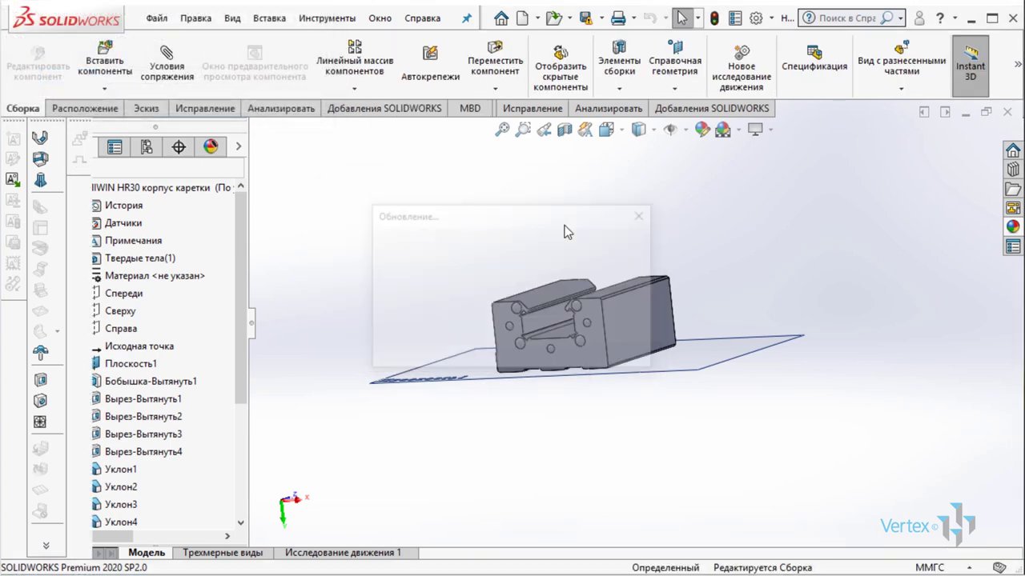
pyautogui.moveTo(752, 316)
pyautogui.mouseDown(button='middle')
pyautogui.moveTo(770, 303)
pyautogui.moveTo(640, 412)
pyautogui.moveTo(612, 516)
pyautogui.moveTo(789, 371)
pyautogui.moveTo(809, 337)
pyautogui.moveTo(880, 435)
pyautogui.mouseUp(button='middle')
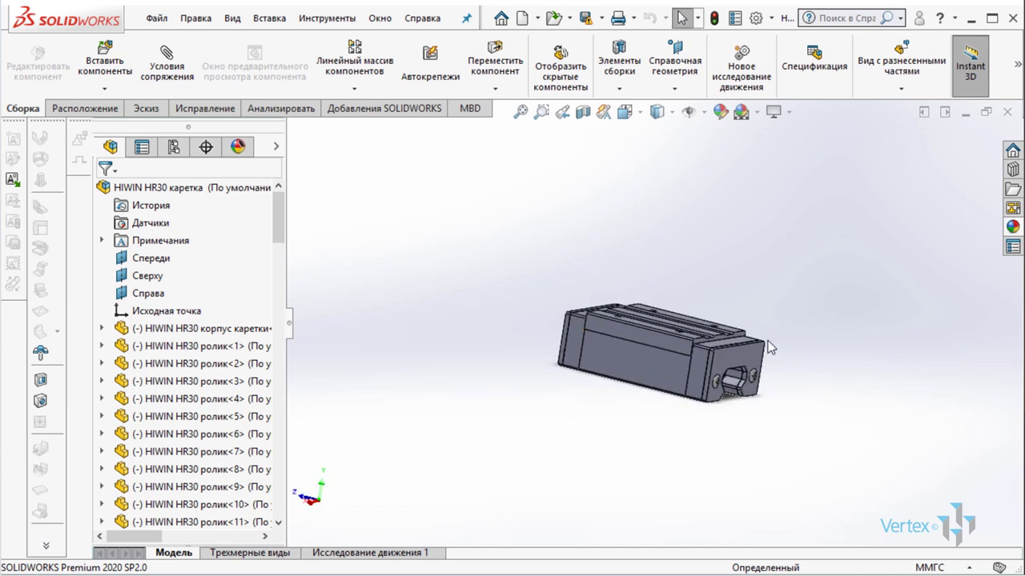
pyautogui.click(923, 113)
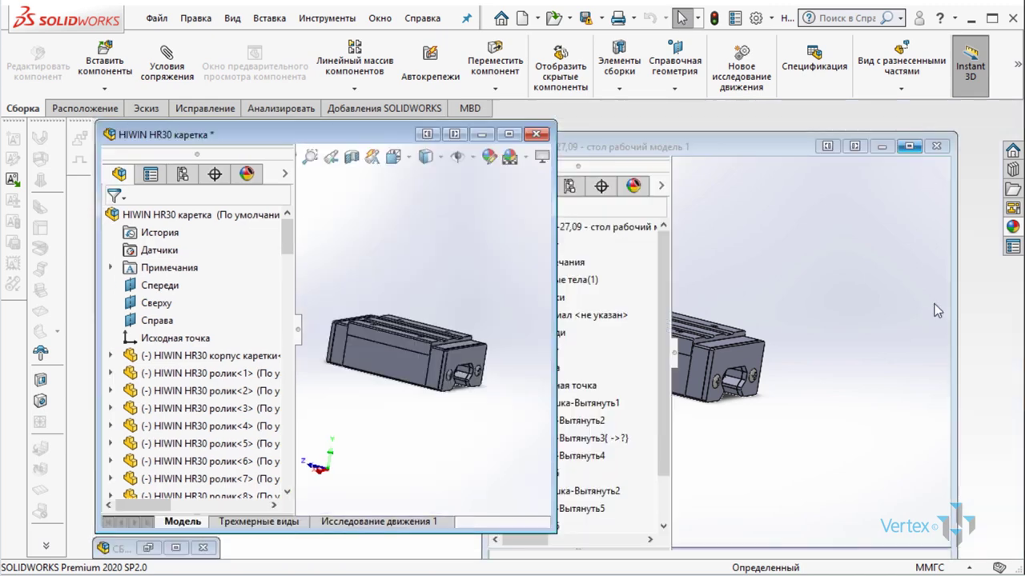
pyautogui.moveTo(398, 141); pyautogui.dragTo(779, 208)
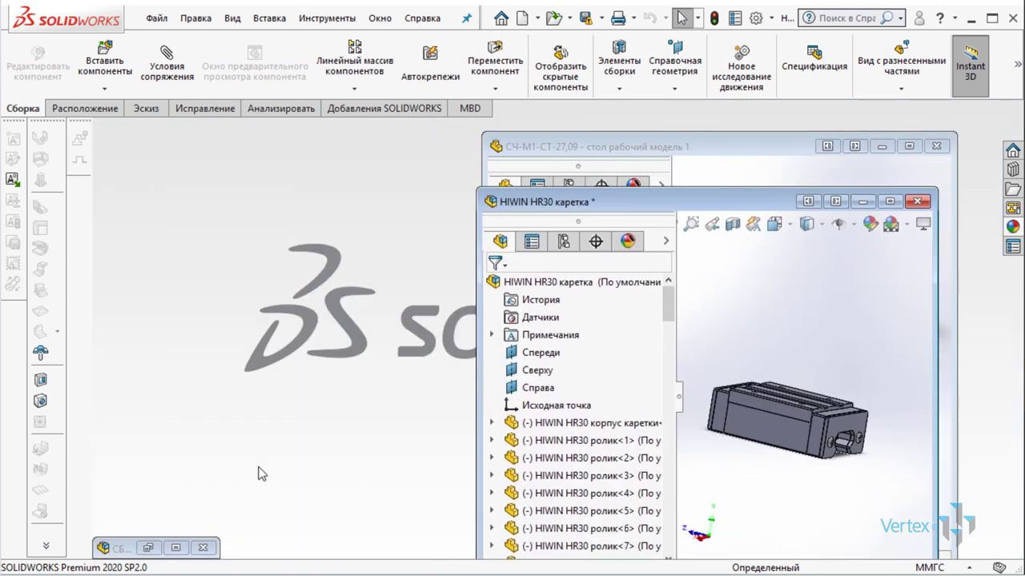
pyautogui.click(178, 549)
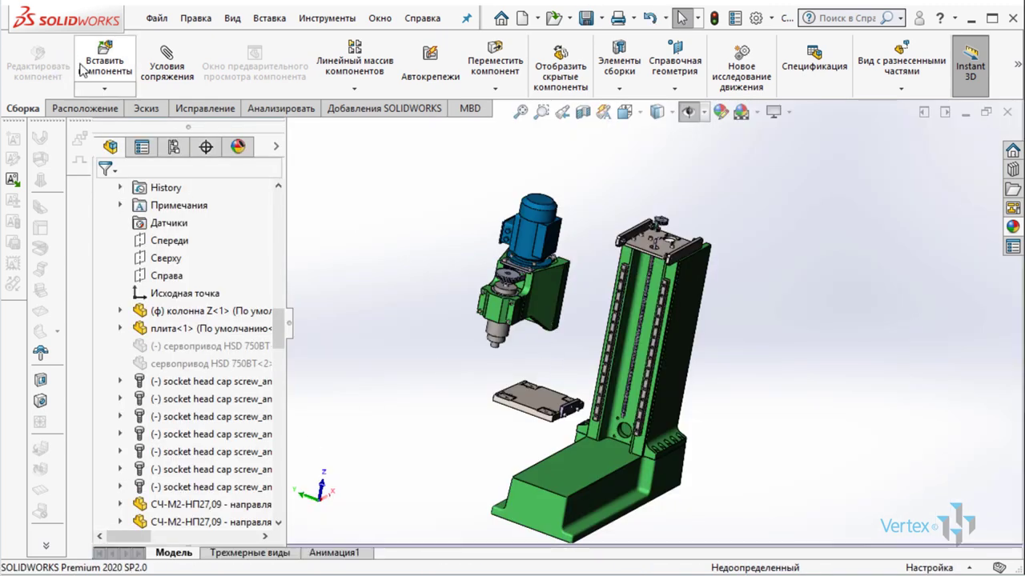
# Insert the HIWIN HR30 каретка assembly above the plate and start a Mate
pyautogui.click(102, 67)
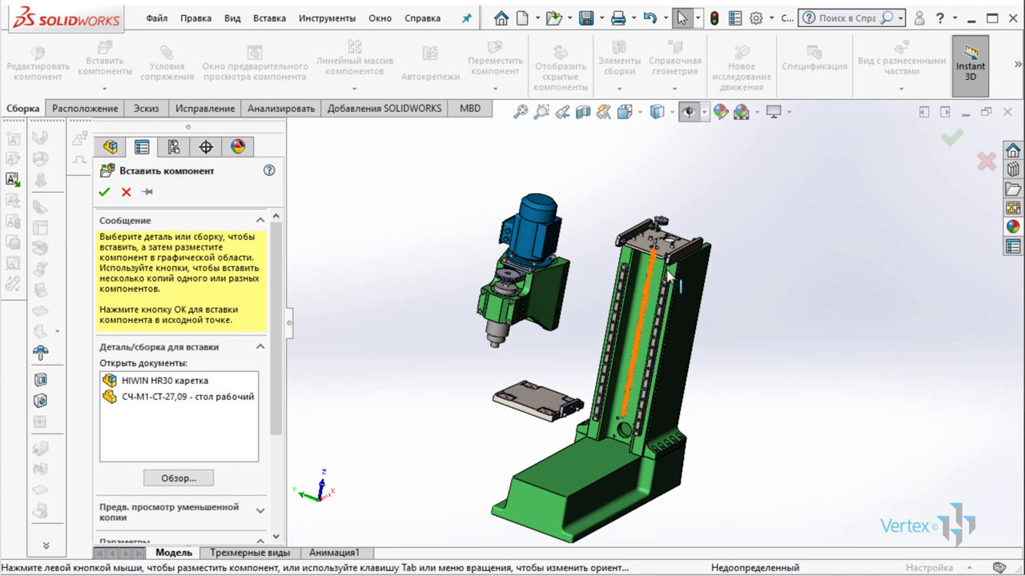
pyautogui.click(168, 382)
pyautogui.scroll(-5, 561, 344)
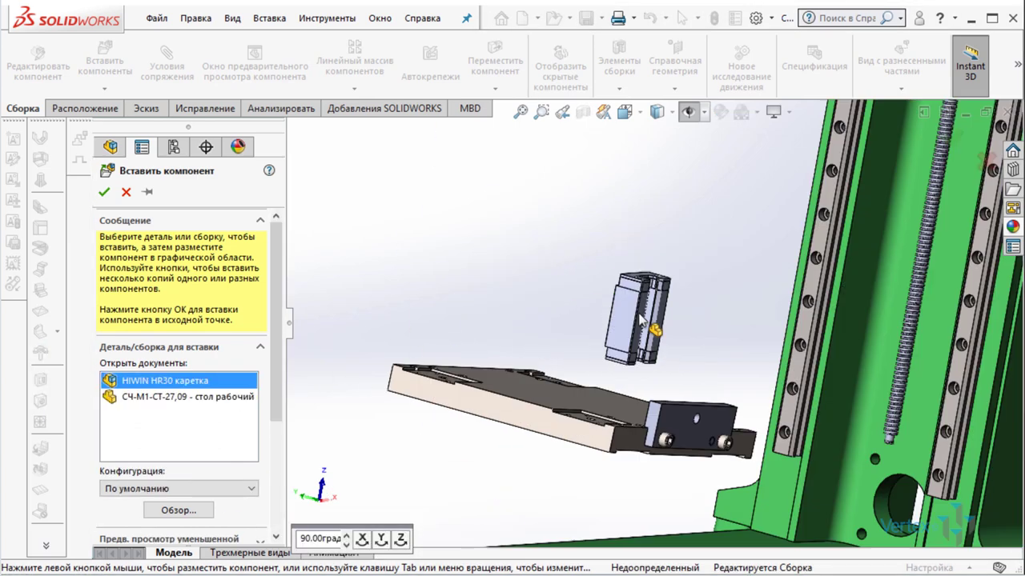
pyautogui.click(679, 357)
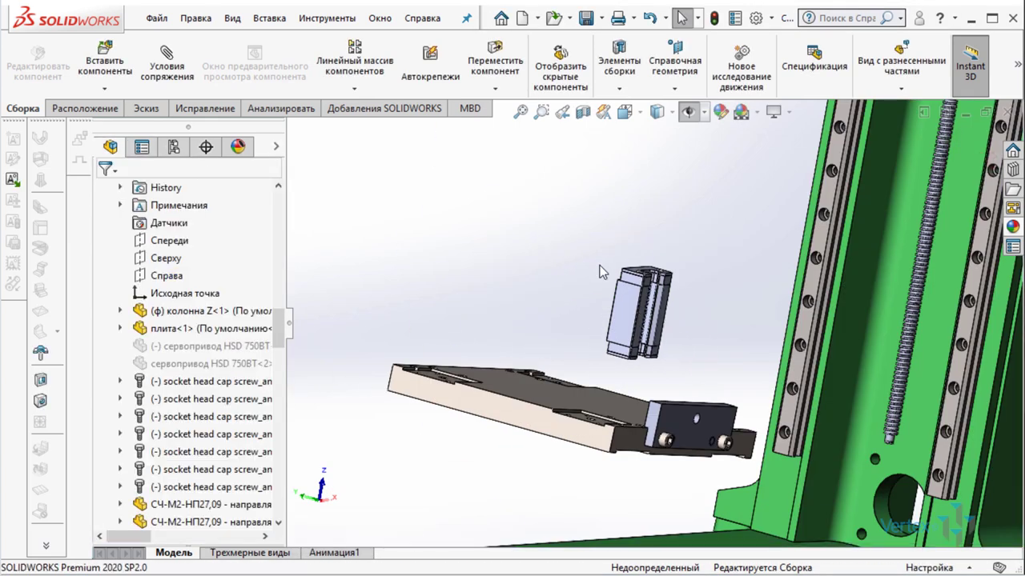
pyautogui.scroll(2, 602, 272)
pyautogui.click(597, 240)
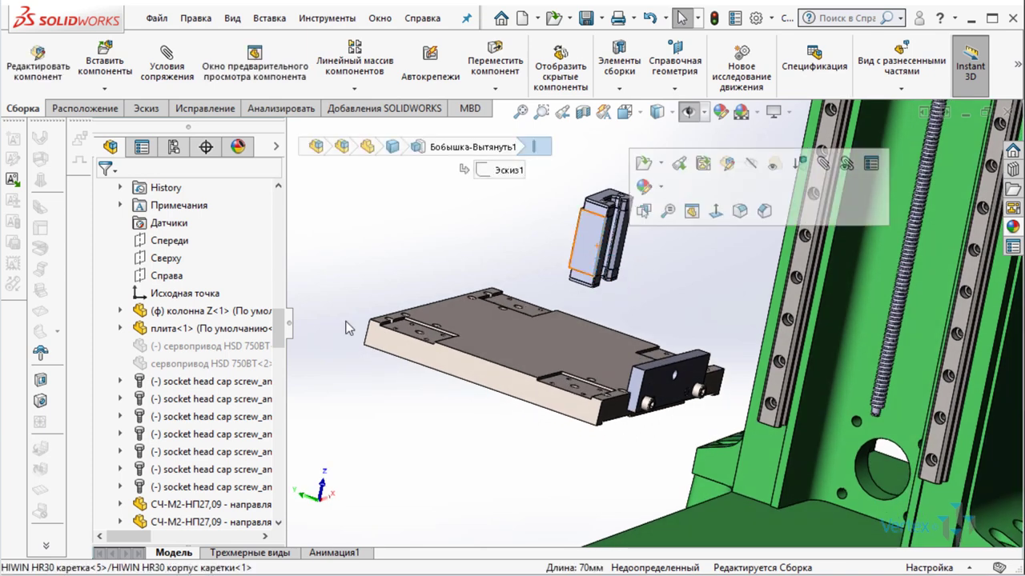
pyautogui.click(192, 187)
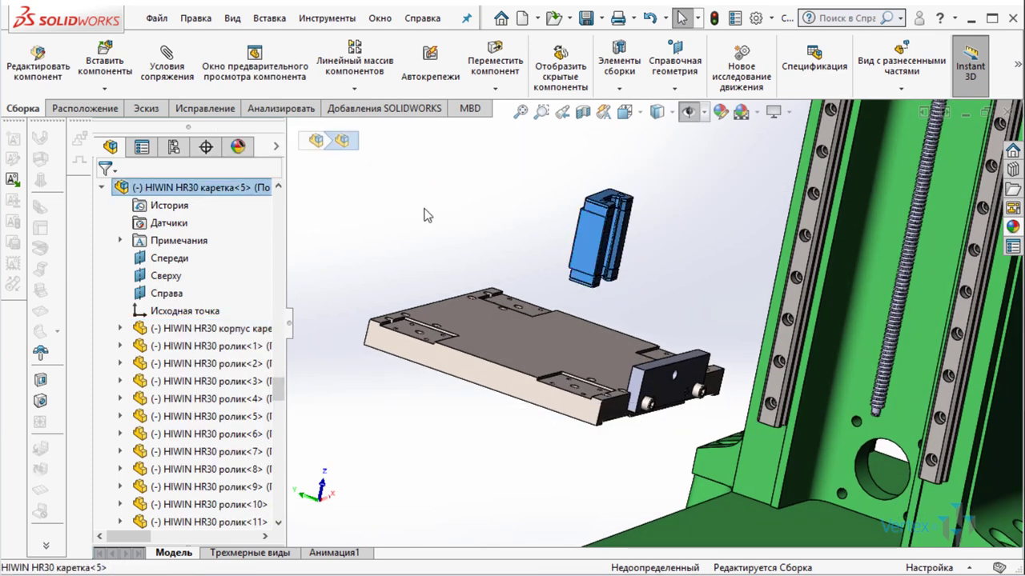
pyautogui.click(679, 236)
pyautogui.moveTo(679, 236); pyautogui.dragTo(632, 276, button='middle')
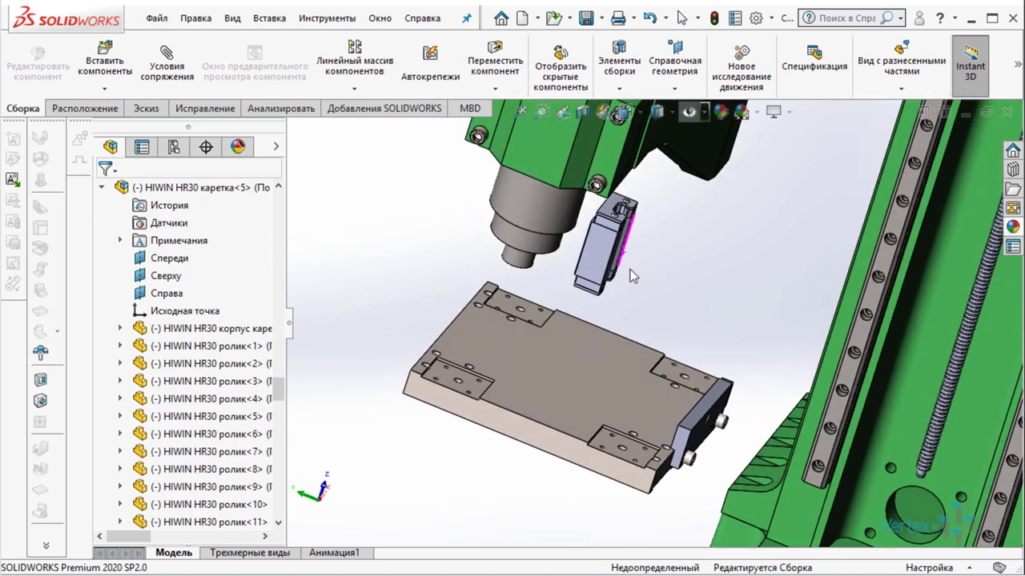
pyautogui.click(167, 66)
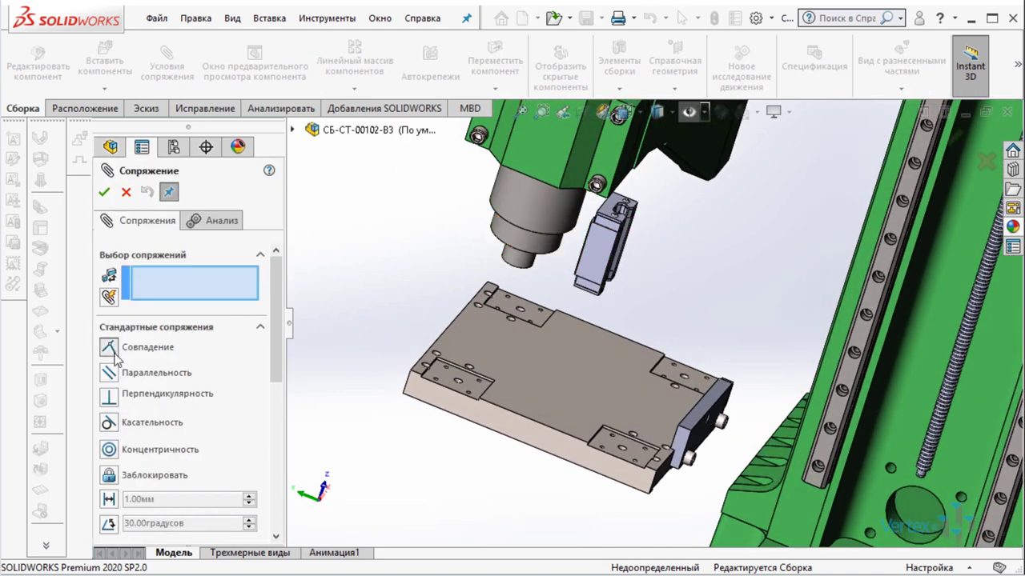
# Mate a carriage face coincident to the plate's top face
pyautogui.scroll(-3, 435, 297)
pyautogui.moveTo(469, 293); pyautogui.dragTo(583, 267, button='middle')
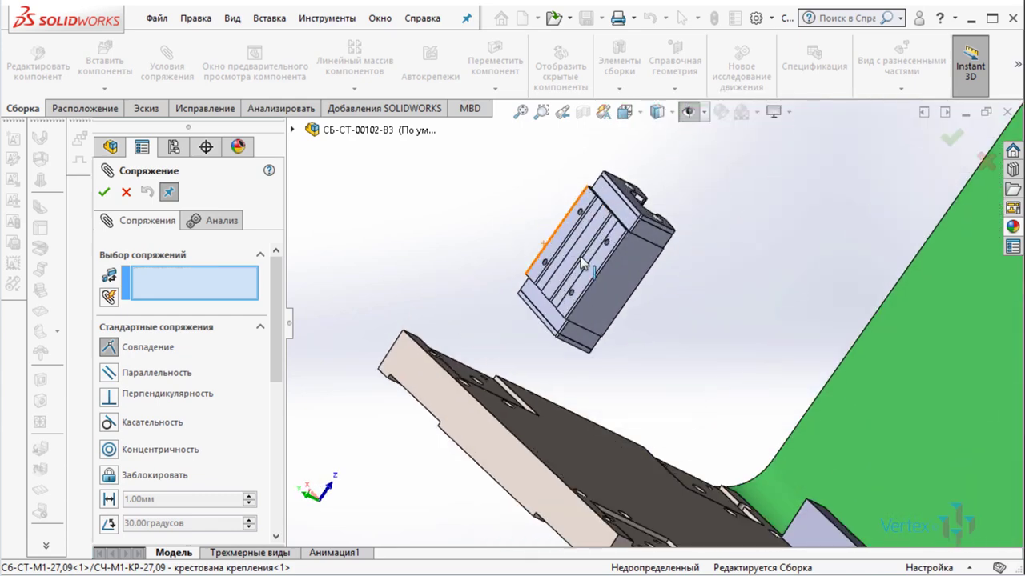
pyautogui.scroll(-3, 585, 276)
pyautogui.click(593, 286)
pyautogui.scroll(2, 600, 320)
pyautogui.scroll(3, 606, 364)
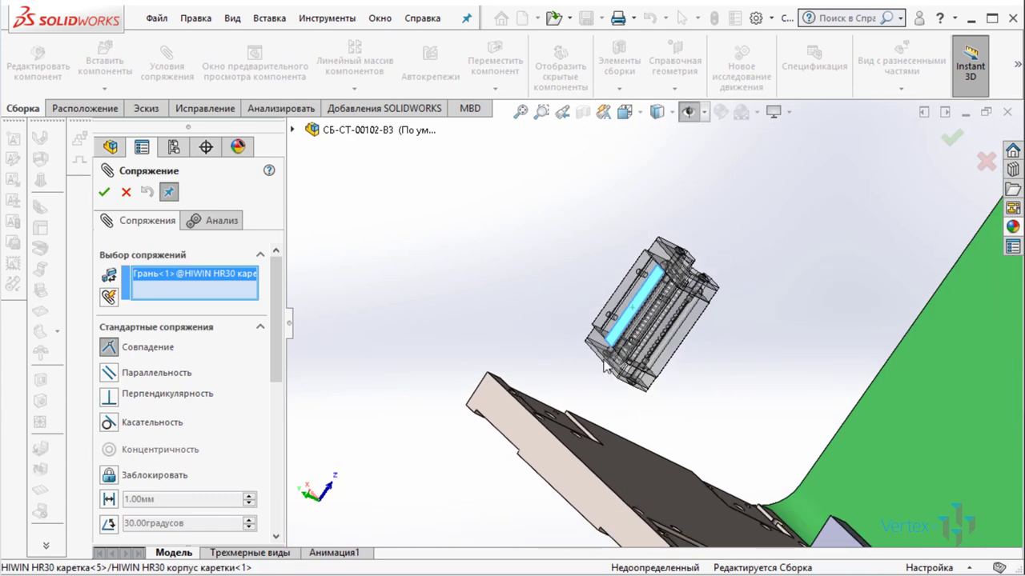
pyautogui.moveTo(590, 411); pyautogui.dragTo(596, 431, button='middle')
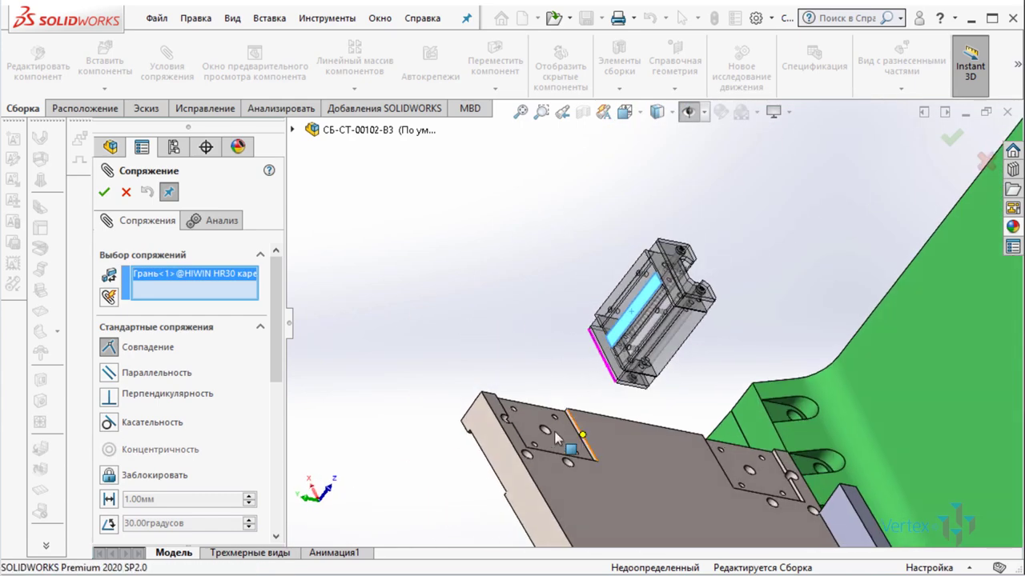
pyautogui.click(596, 431)
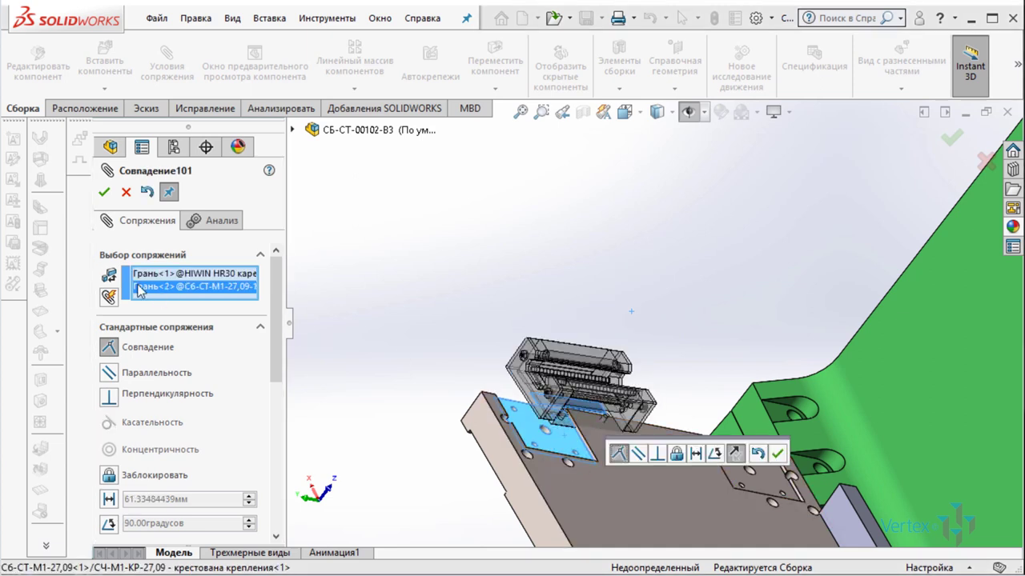
pyautogui.click(103, 191)
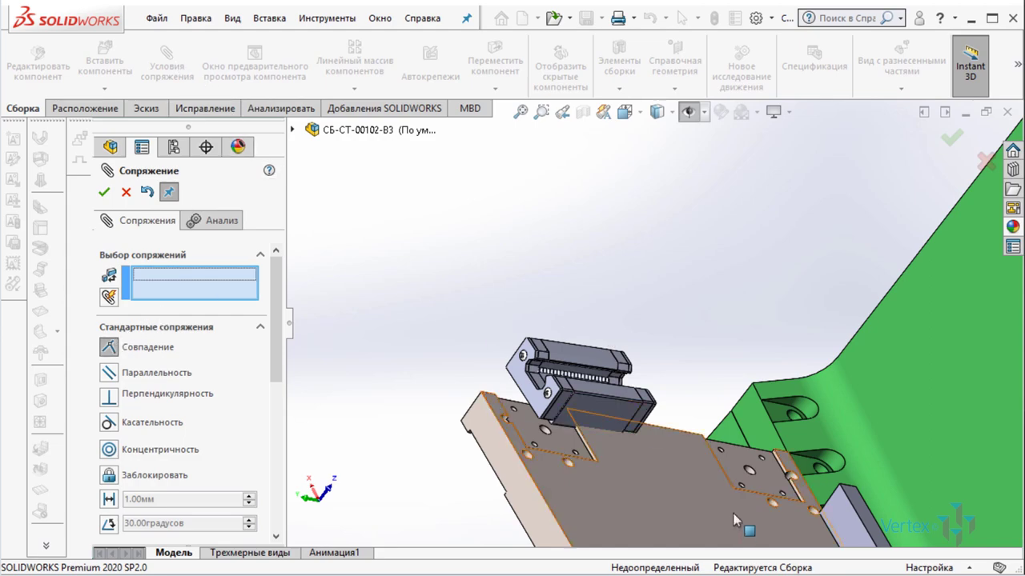
# Add a coincident mate between the carriage's lower face and the plate
pyautogui.scroll(-3, 475, 334)
pyautogui.click(455, 348)
pyautogui.scroll(-2, 444, 374)
pyautogui.hotkey('shift', 'Down')
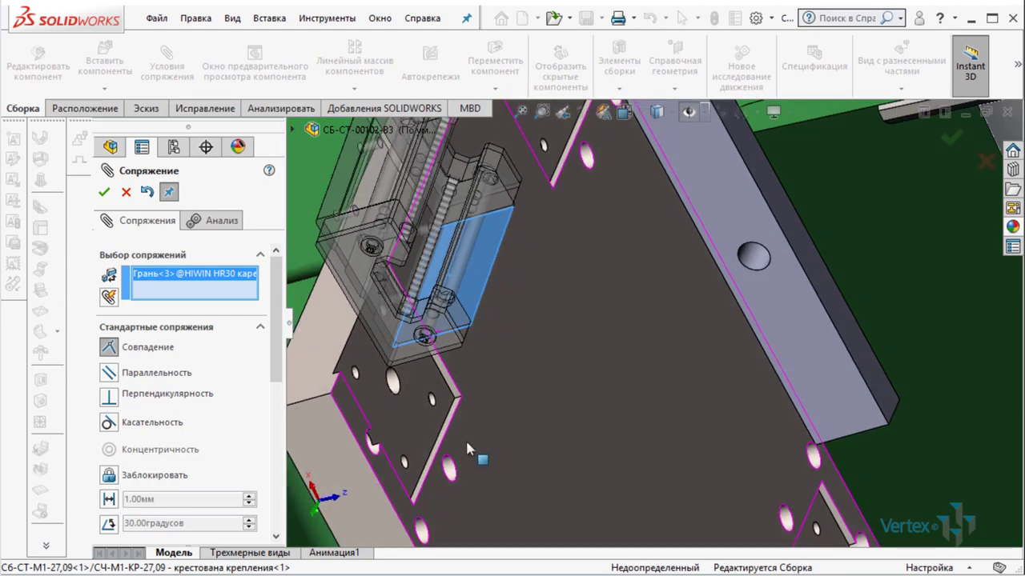
pyautogui.click(461, 419)
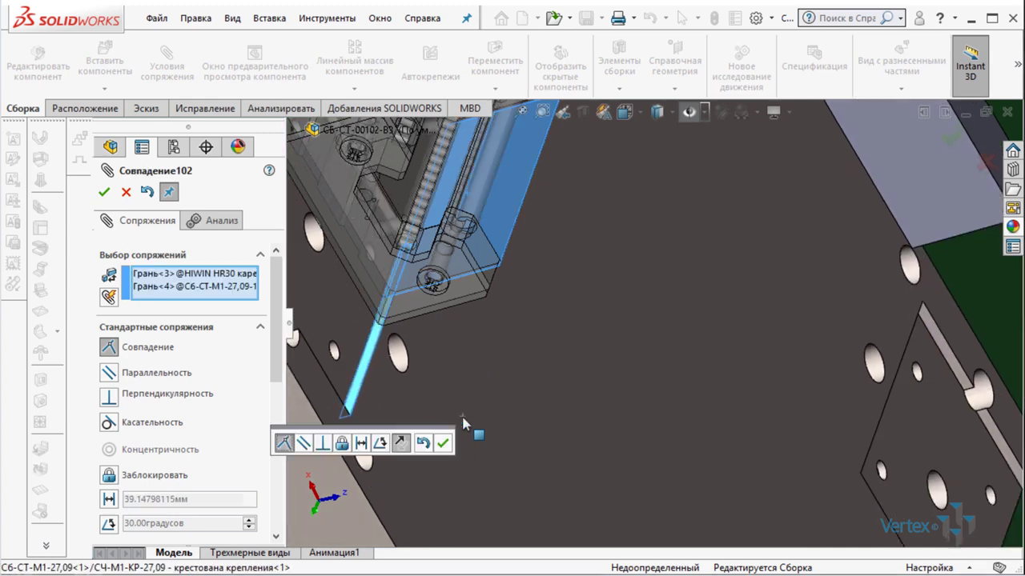
pyautogui.click(444, 443)
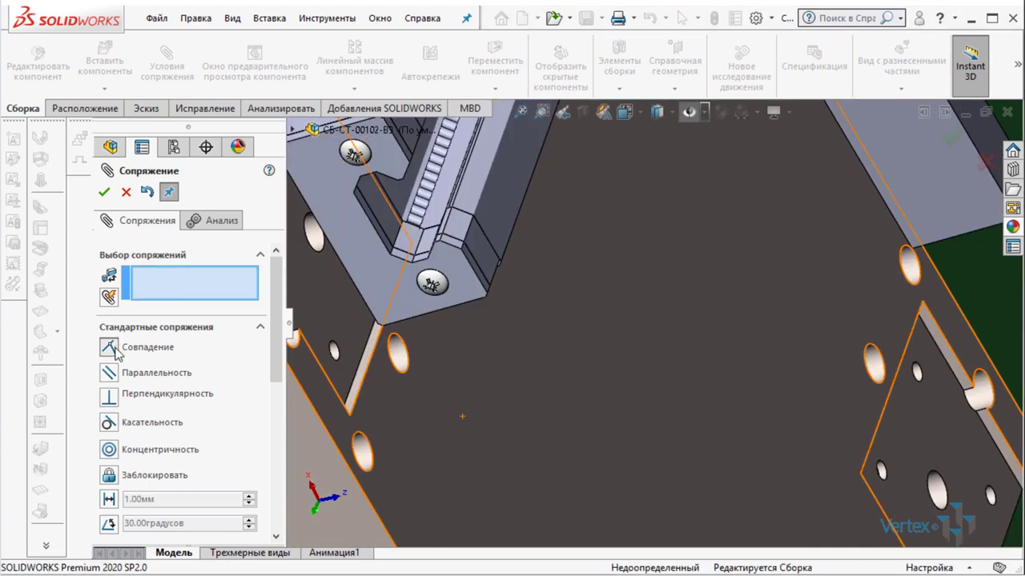
pyautogui.hotkey('shift', 'Up')
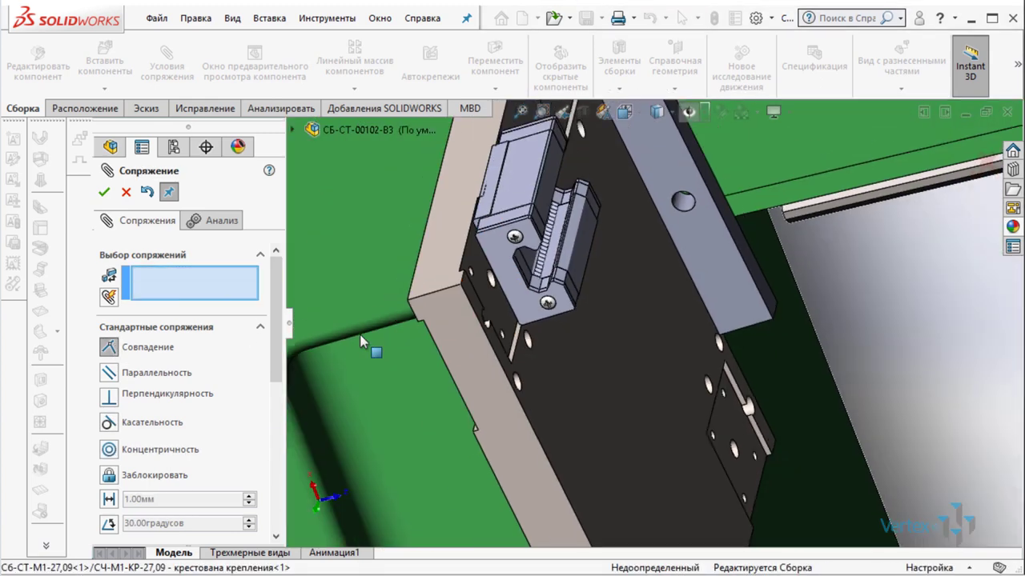
pyautogui.press('Left')
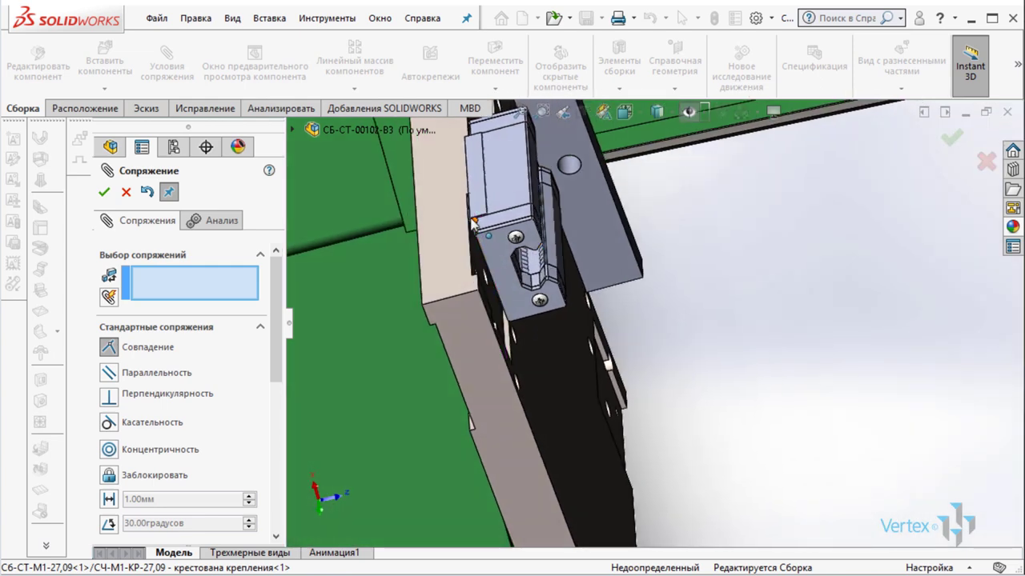
# Align another carriage face coincident with the mounting plate face
pyautogui.scroll(-2, 476, 228)
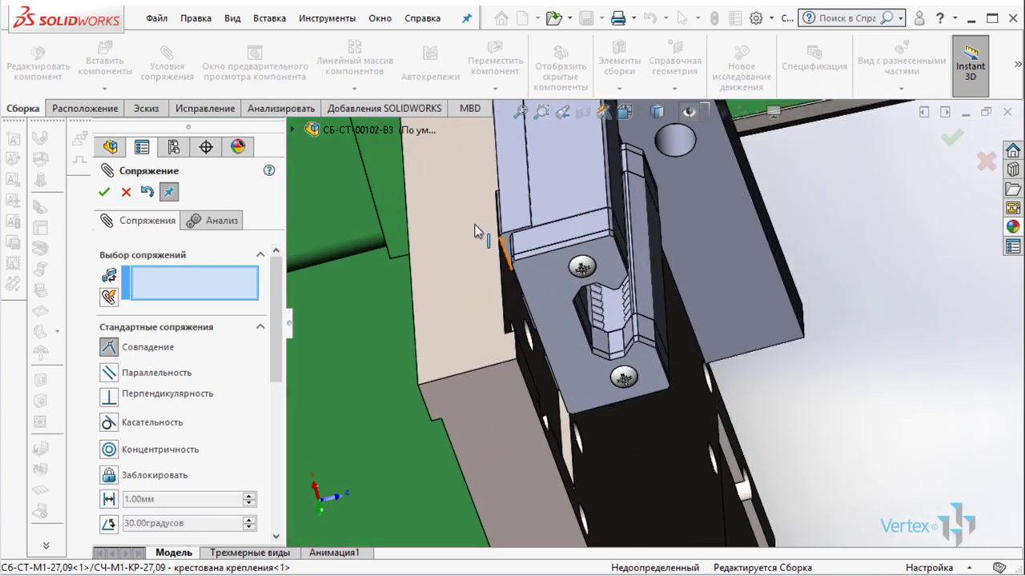
pyautogui.click(551, 268)
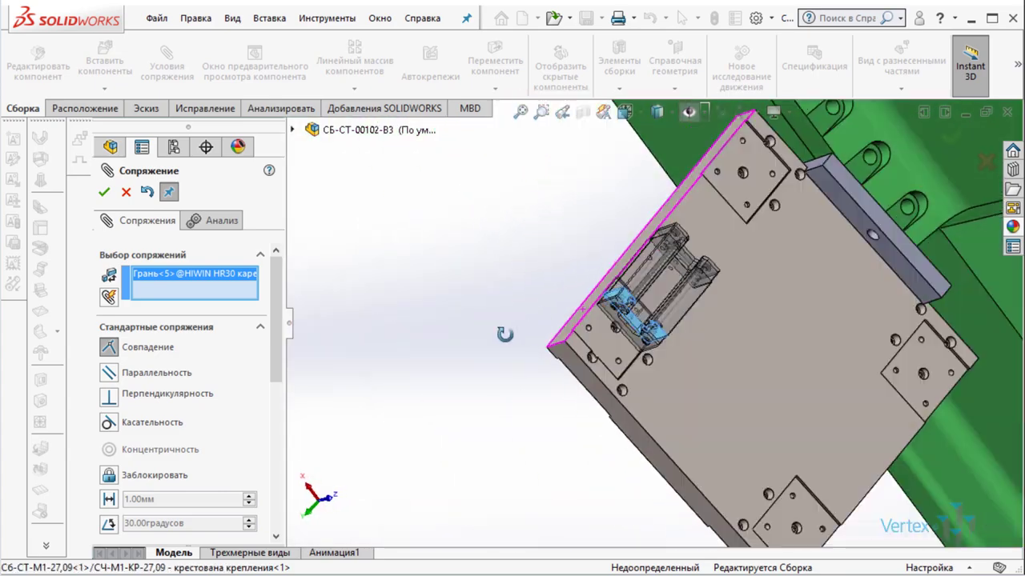
pyautogui.moveTo(509, 253)
pyautogui.mouseDown(button='middle')
pyautogui.moveTo(563, 348)
pyautogui.moveTo(493, 244)
pyautogui.moveTo(444, 292)
pyautogui.mouseUp(button='middle')
pyautogui.scroll(-4, 448, 292)
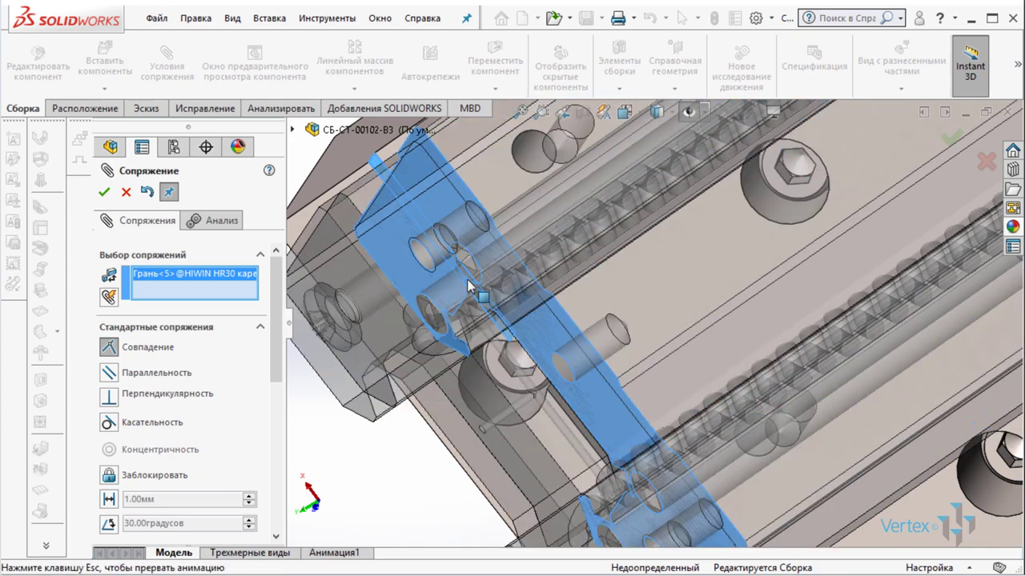
pyautogui.click(468, 288)
pyautogui.scroll(3, 615, 256)
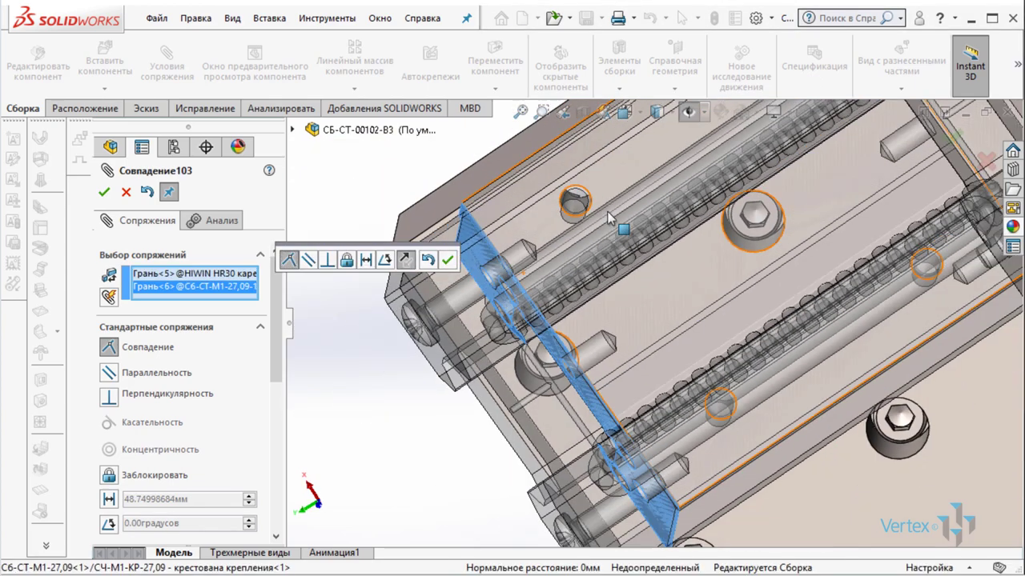
pyautogui.scroll(2, 623, 228)
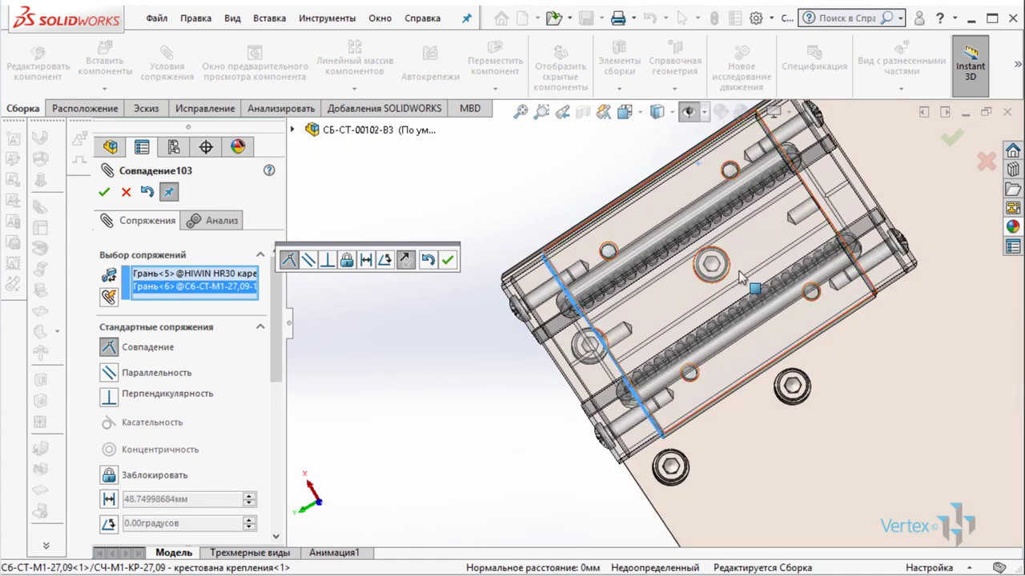
pyautogui.moveTo(926, 294)
pyautogui.mouseDown(button='middle')
pyautogui.moveTo(743, 330)
pyautogui.moveTo(759, 329)
pyautogui.mouseUp(button='middle')
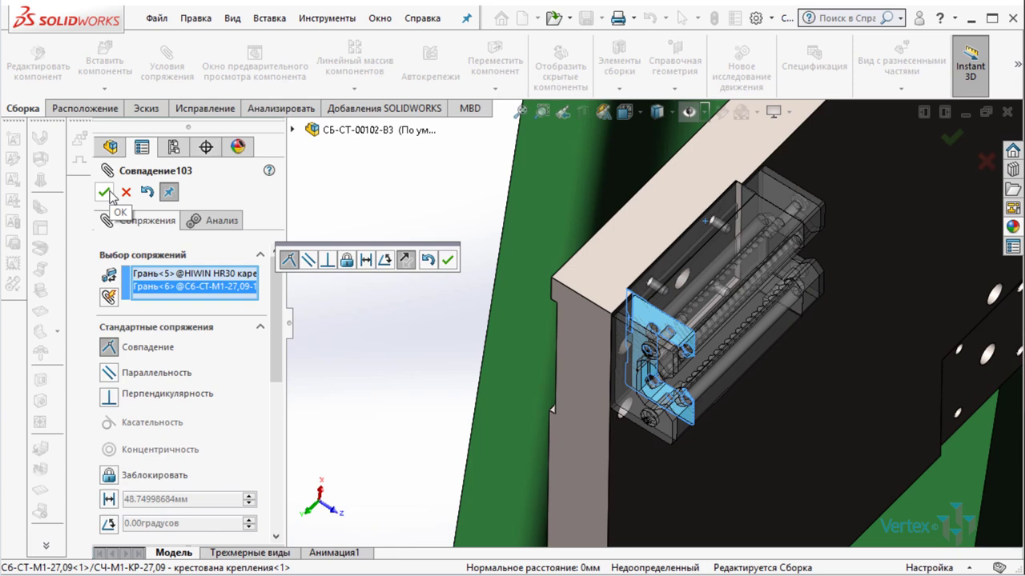
pyautogui.click(104, 192)
# Close the Mate PropertyManager and orbit out to view the whole arm assembly
pyautogui.moveTo(600, 276); pyautogui.dragTo(713, 298, button='middle')
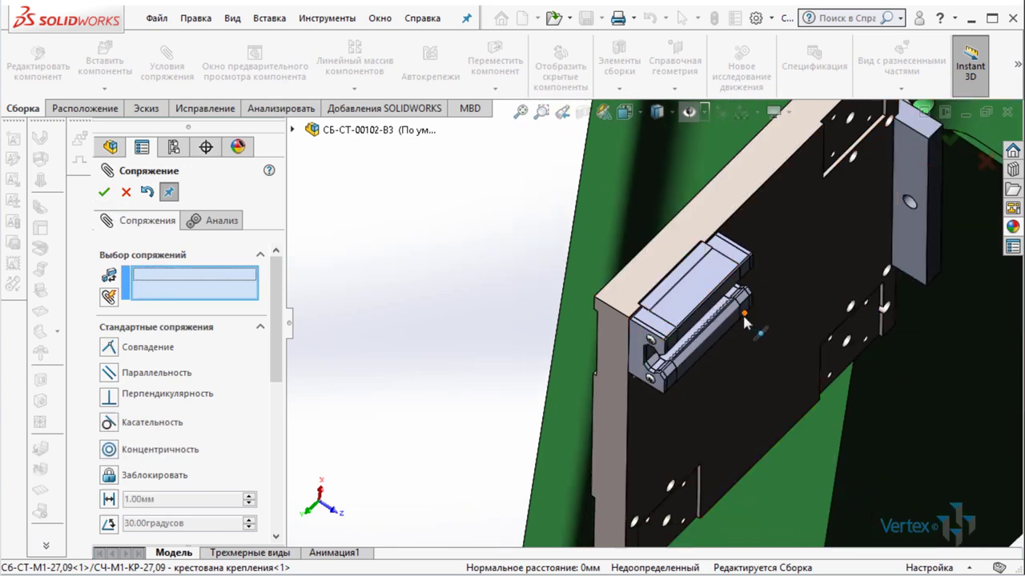
pyautogui.scroll(3, 742, 313)
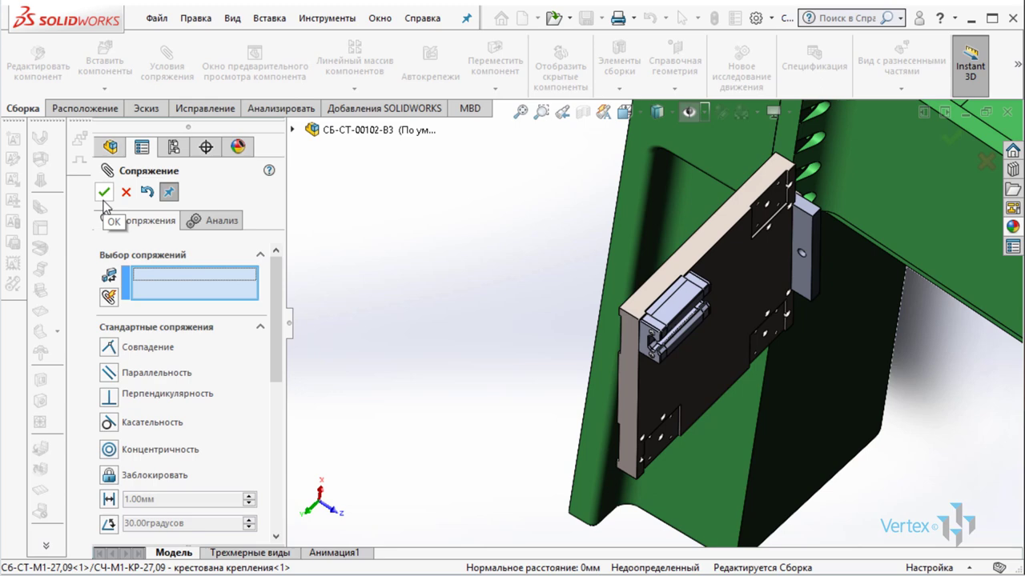
pyautogui.click(103, 200)
pyautogui.moveTo(740, 318)
pyautogui.mouseDown(button='middle')
pyautogui.moveTo(748, 366)
pyautogui.moveTo(608, 324)
pyautogui.mouseUp(button='middle')
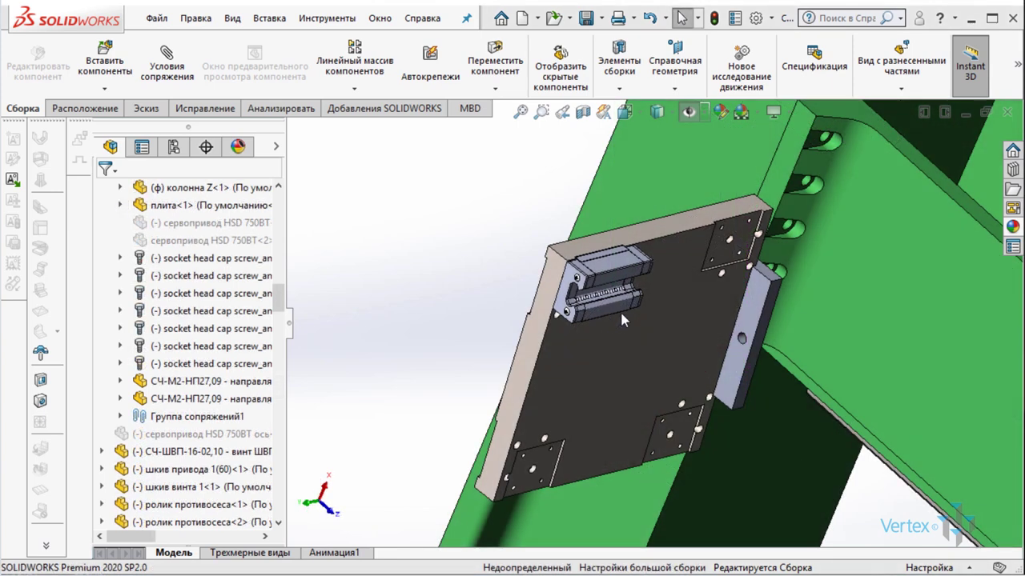
pyautogui.scroll(6, 622, 308)
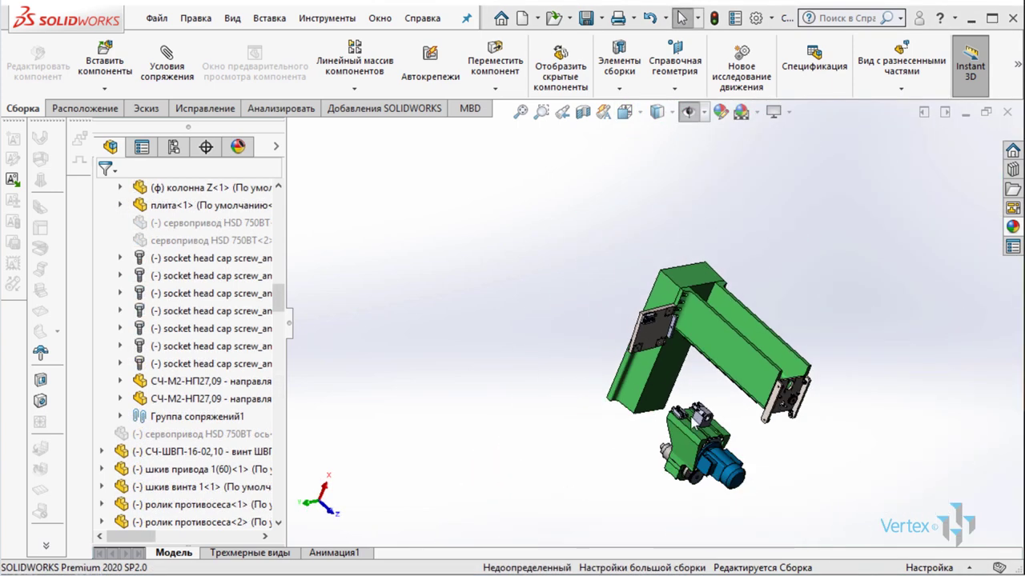
pyautogui.moveTo(622, 308); pyautogui.dragTo(686, 285, button='middle')
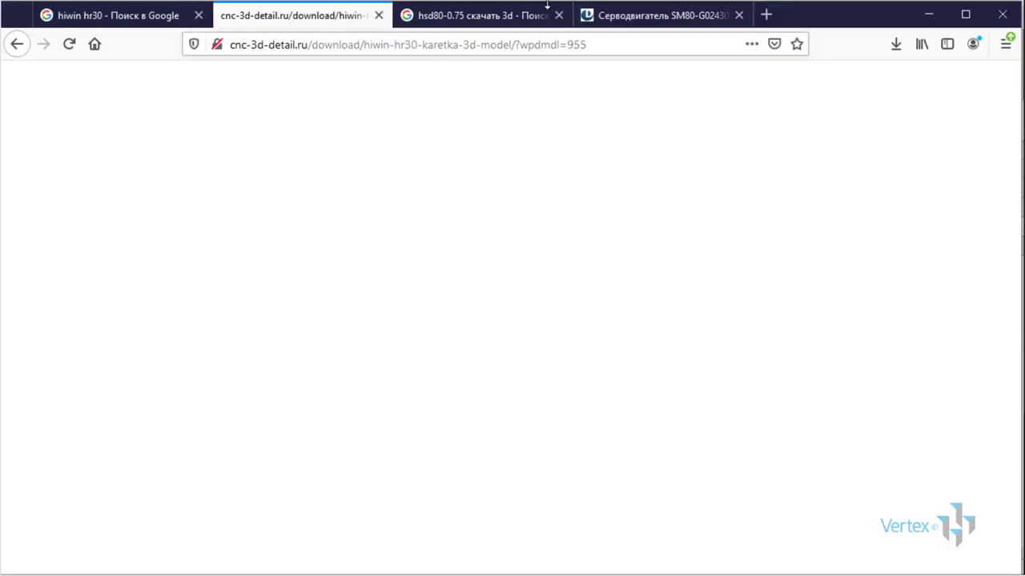
# Switch to the 'hsd80-0.75 скачать 3d' Google search and review the query text
pyautogui.click(512, 18)
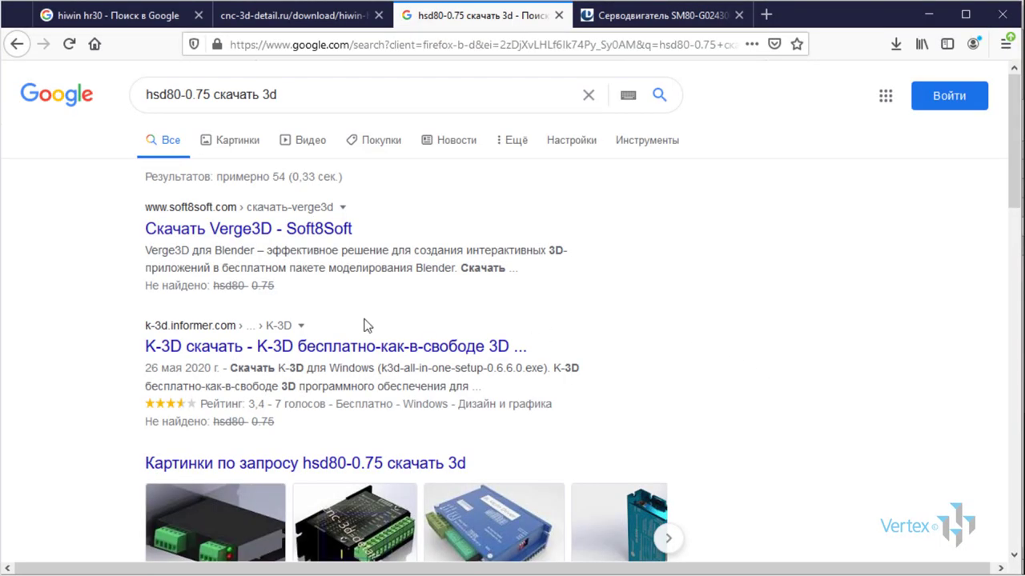
pyautogui.moveTo(159, 97); pyautogui.dragTo(279, 96)
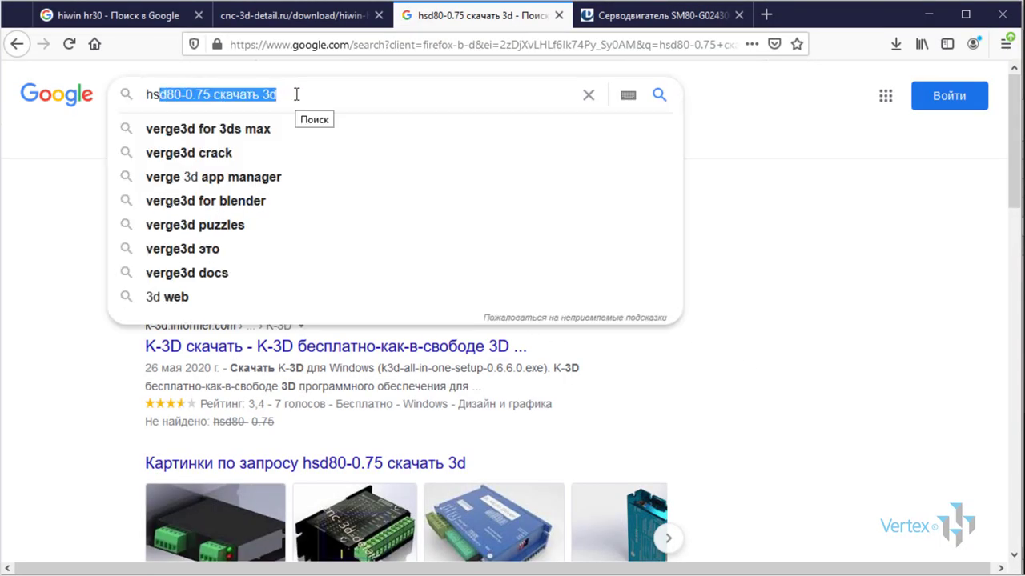
pyautogui.click(304, 96)
pyautogui.moveTo(143, 95); pyautogui.dragTo(166, 94)
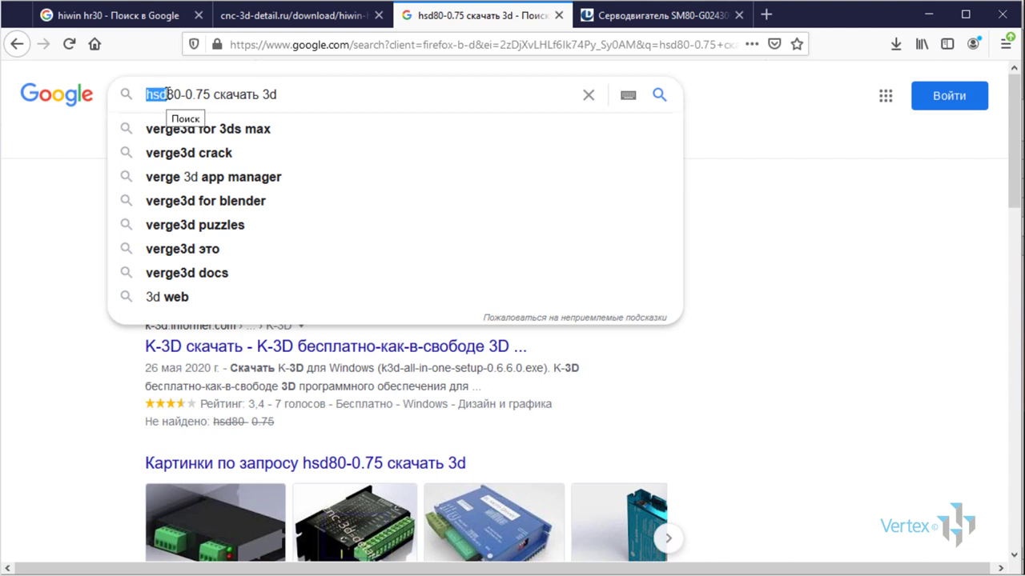
pyautogui.click(167, 95)
pyautogui.click(362, 95)
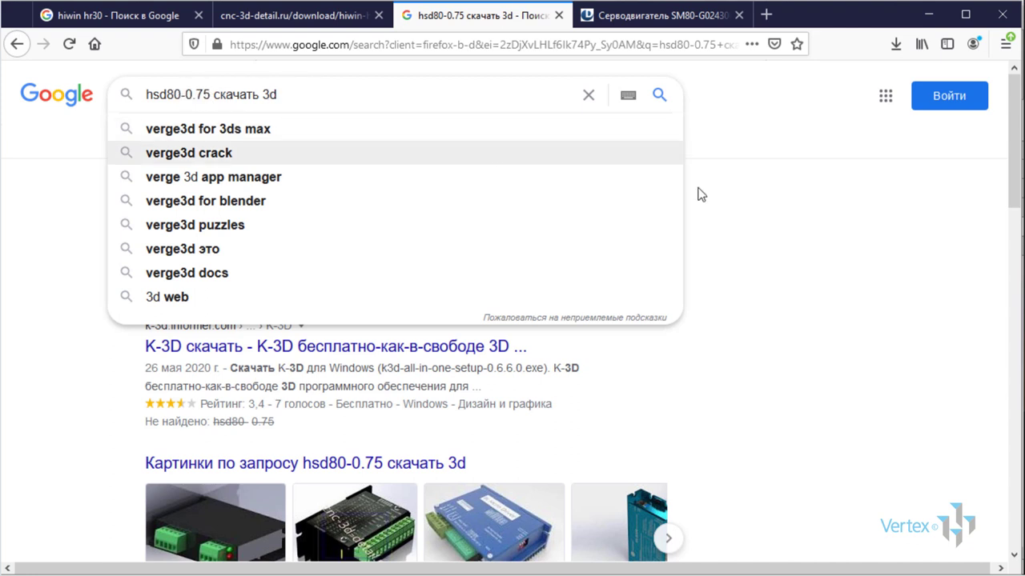
pyautogui.click(700, 247)
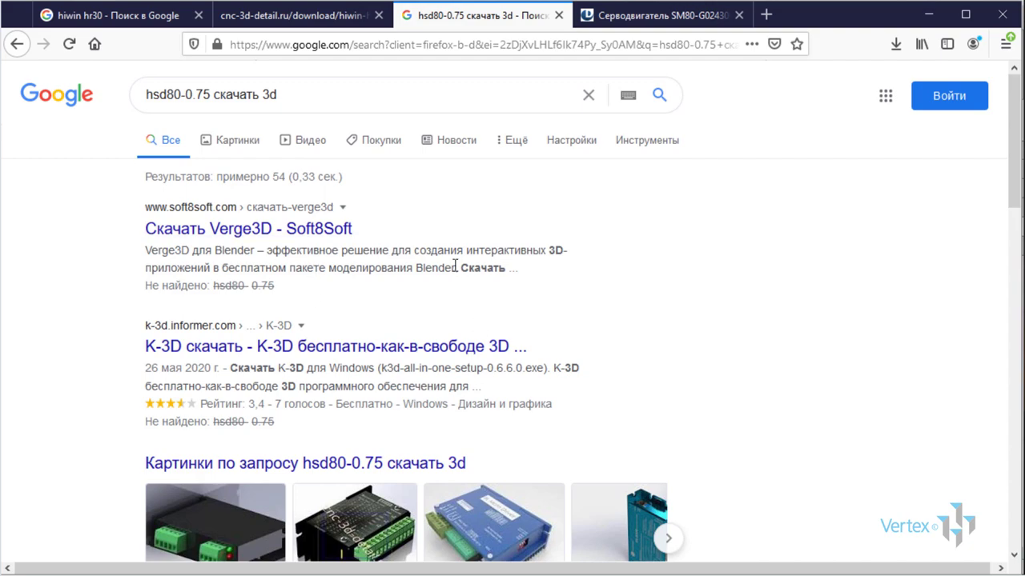
# Scroll through the ~54 results, including the cnc-3d-detail.ru 3D-model page
pyautogui.scroll(-4, 455, 265)
pyautogui.scroll(-4, 469, 357)
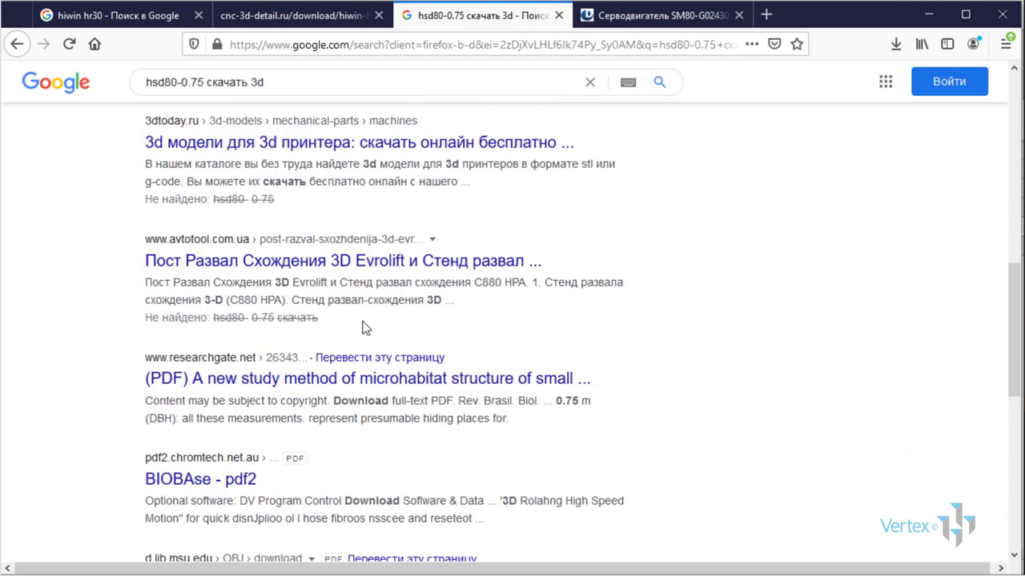
pyautogui.scroll(-3, 350, 332)
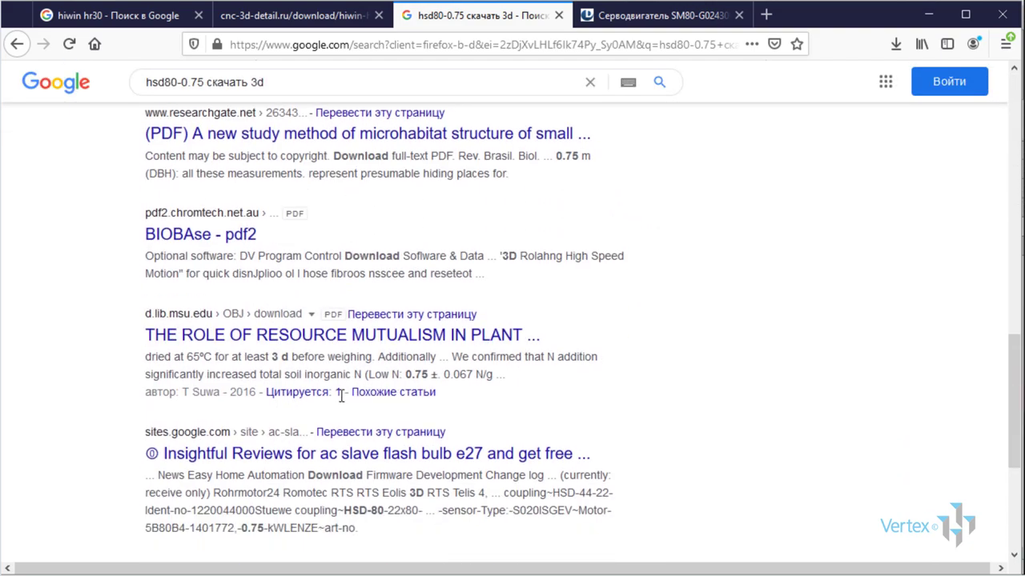
pyautogui.scroll(4, 324, 224)
pyautogui.scroll(4, 354, 222)
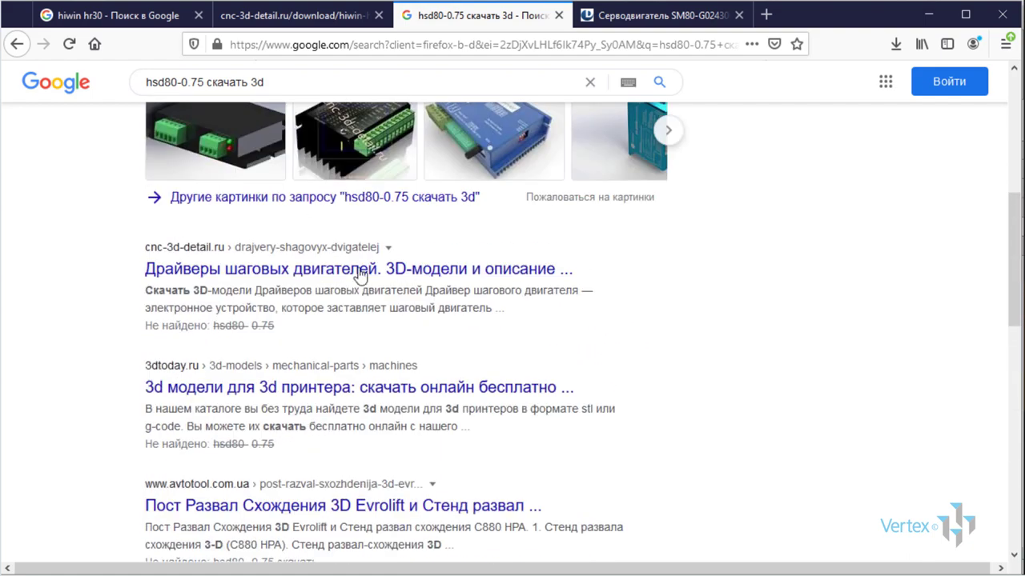
pyautogui.scroll(4, 340, 274)
pyautogui.scroll(1, 339, 274)
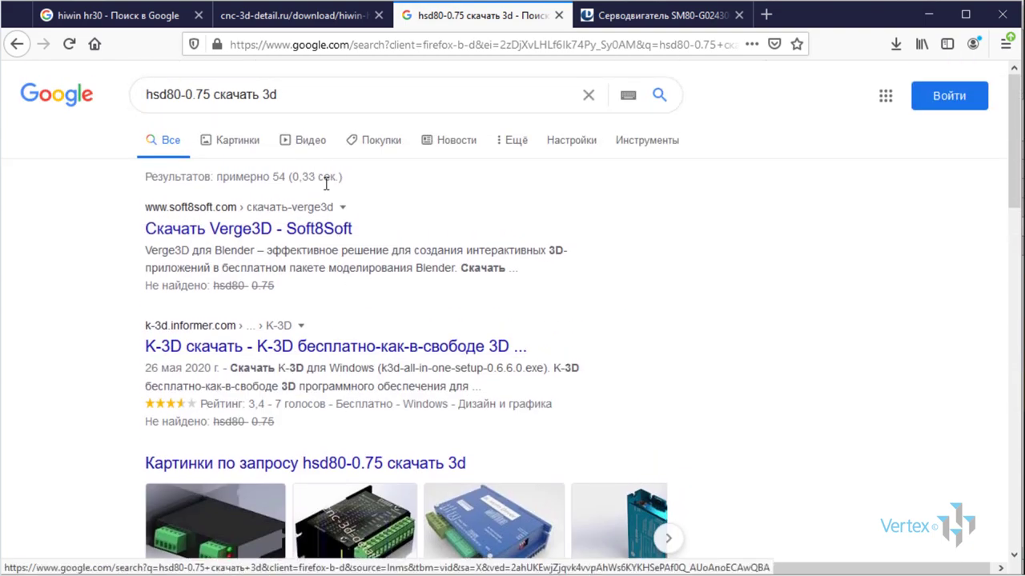
pyautogui.scroll(-1, 464, 189)
pyautogui.scroll(1, 521, 182)
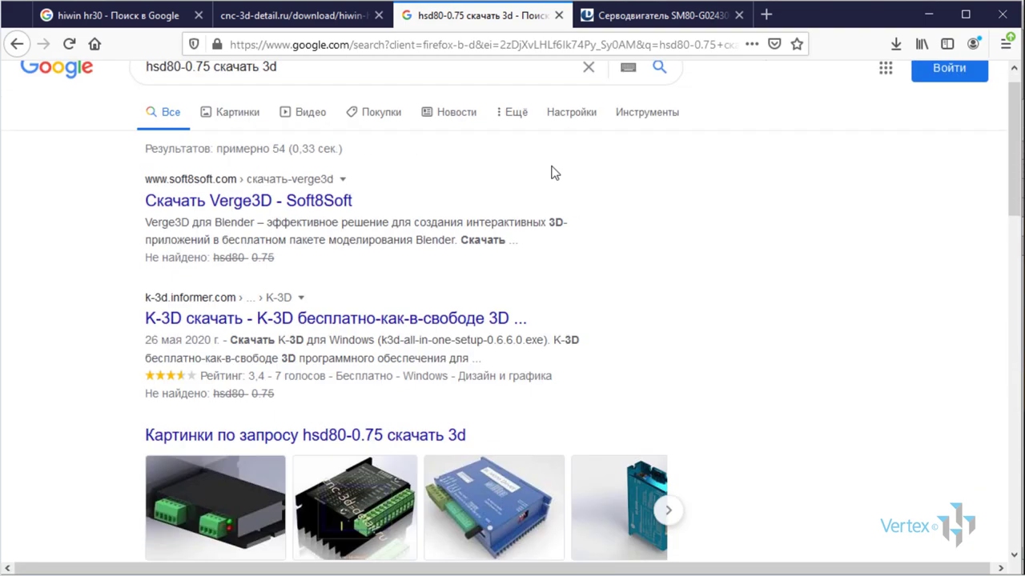
# Download SM80-M3520.zip from the Darxton SM80-G02430LZ servomotor page's Скачать section
pyautogui.click(640, 18)
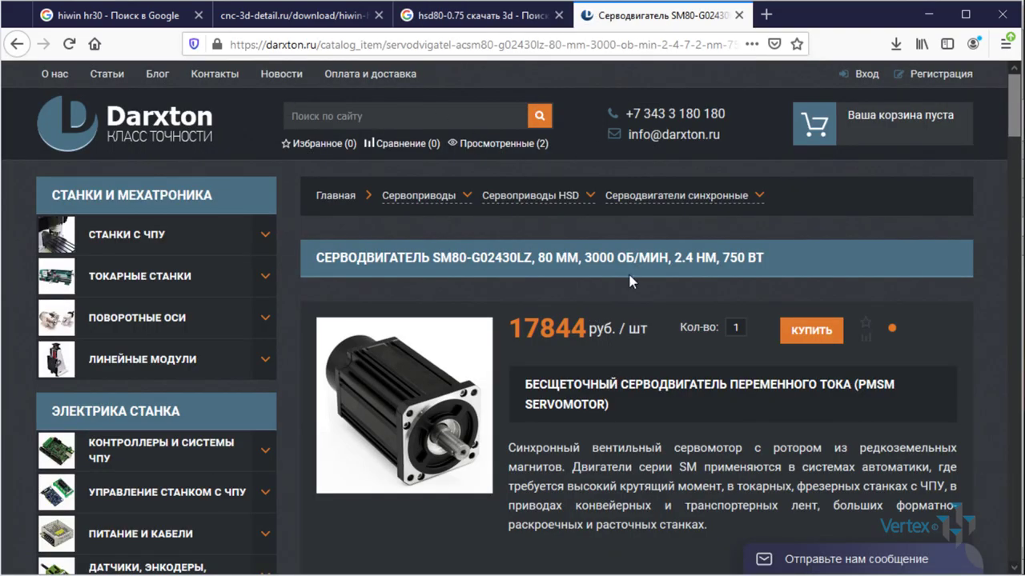
pyautogui.scroll(-3, 629, 281)
pyautogui.scroll(-2, 681, 176)
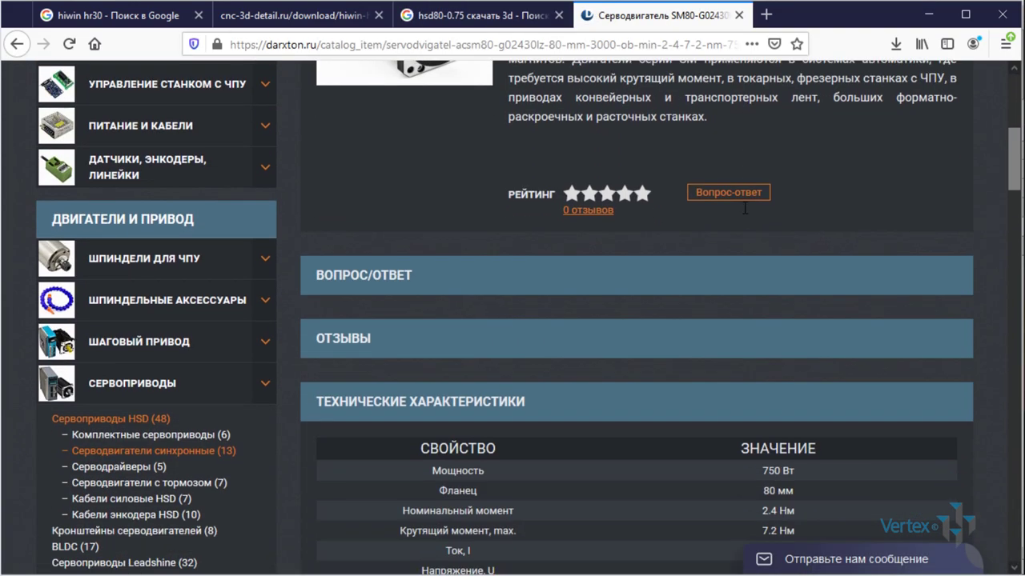
pyautogui.scroll(-4, 742, 203)
pyautogui.scroll(-1, 743, 210)
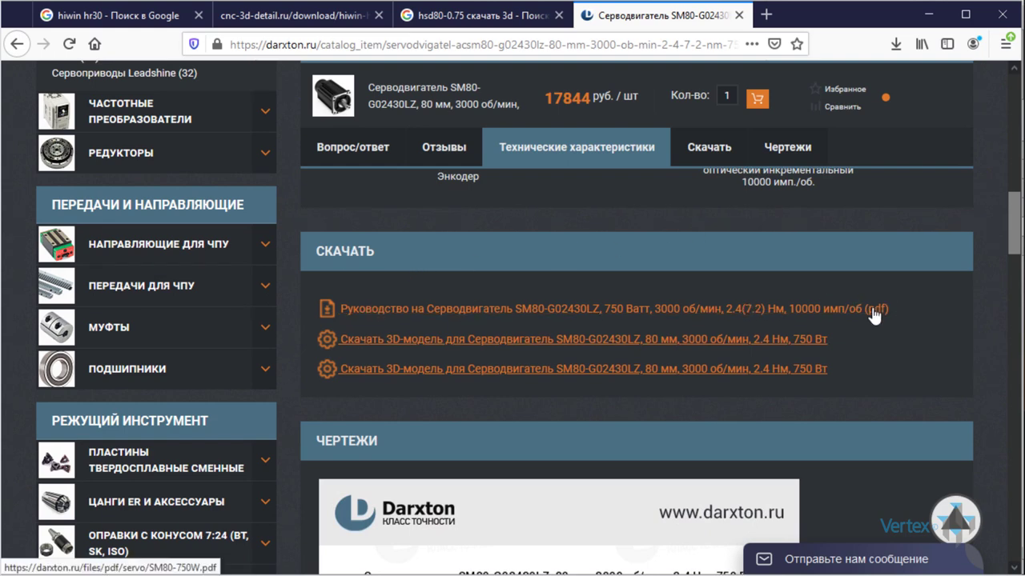
pyautogui.scroll(-4, 815, 310)
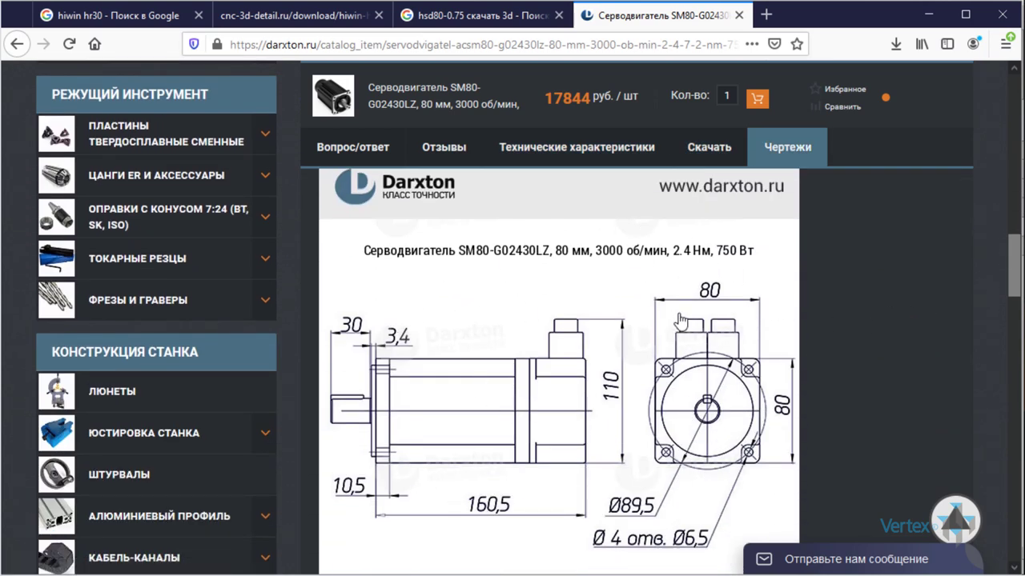
pyautogui.scroll(1, 701, 333)
pyautogui.scroll(3, 455, 384)
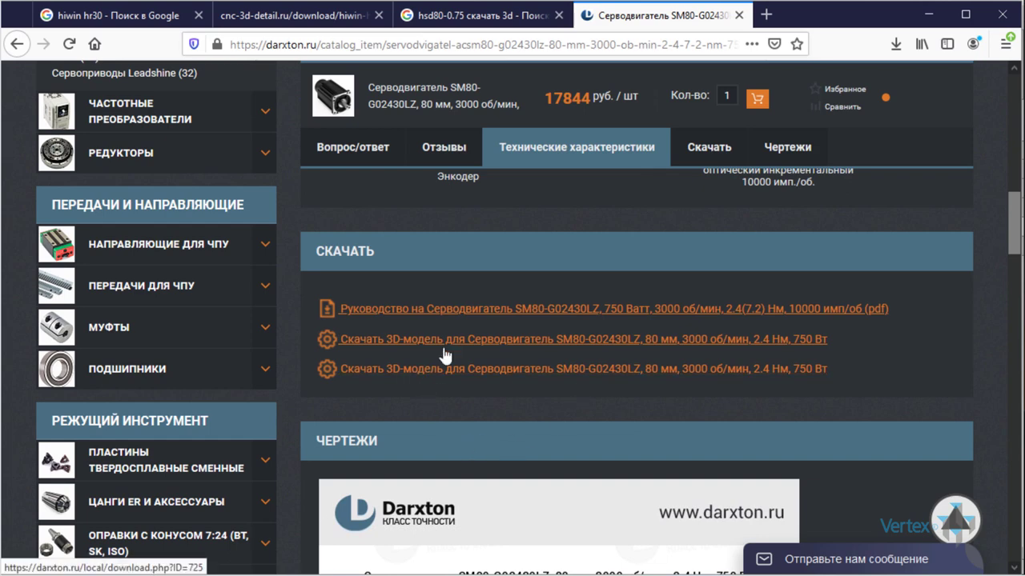
pyautogui.click(545, 340)
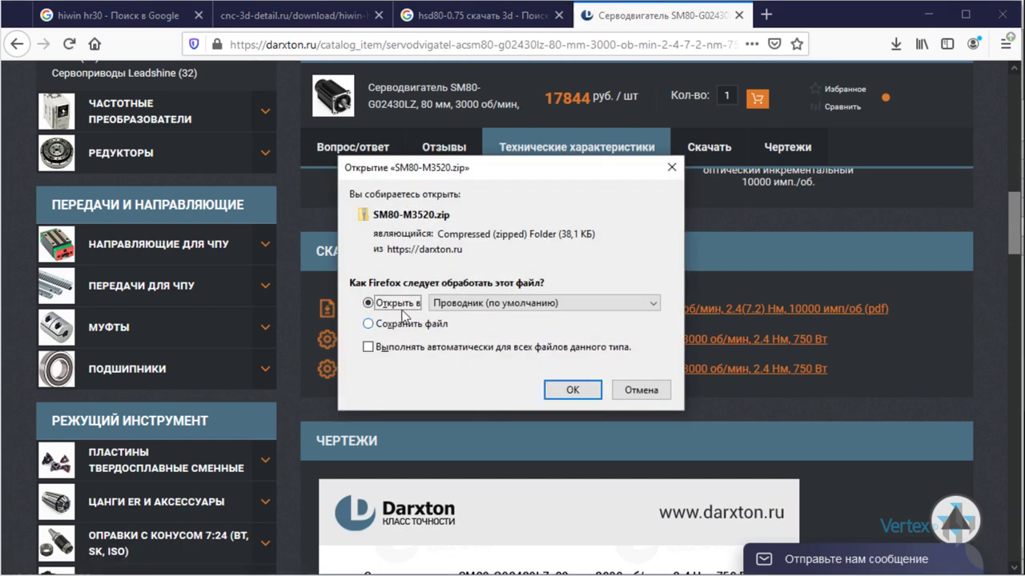
pyautogui.click(569, 391)
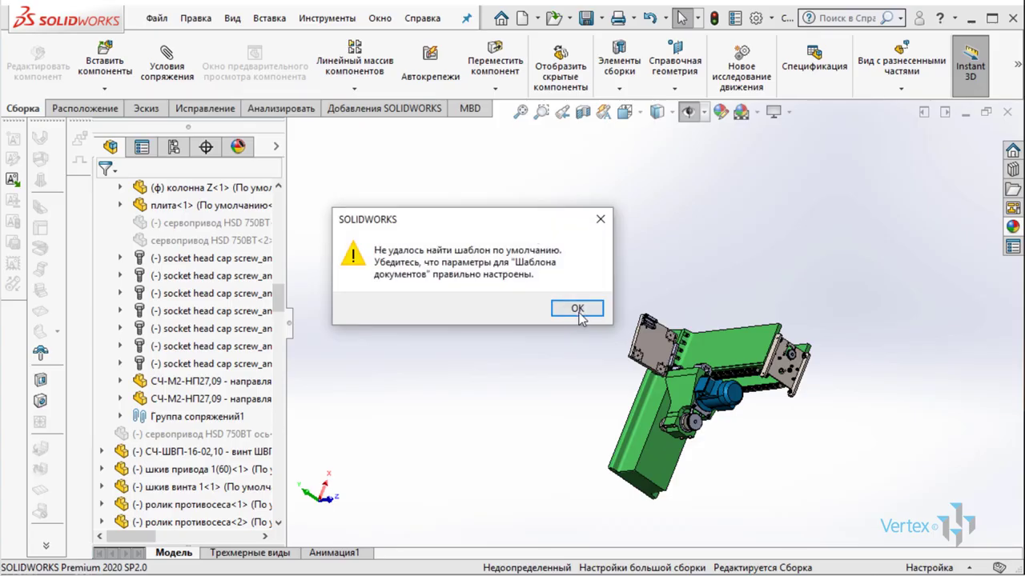
# Import SM80-M3520 as a part on the gost-part template and answer the diagnostics prompt
pyautogui.click(646, 307)
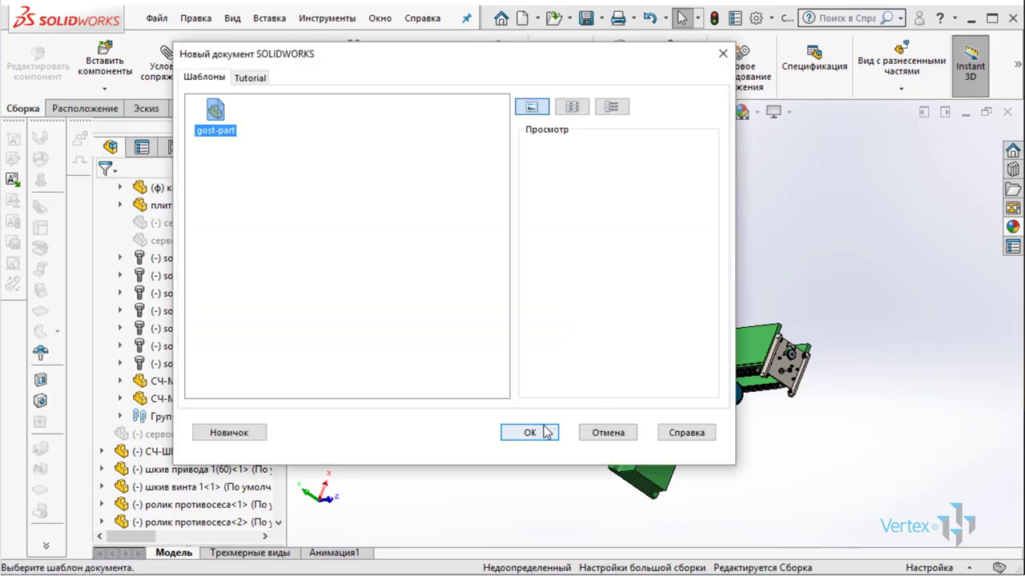
pyautogui.click(547, 431)
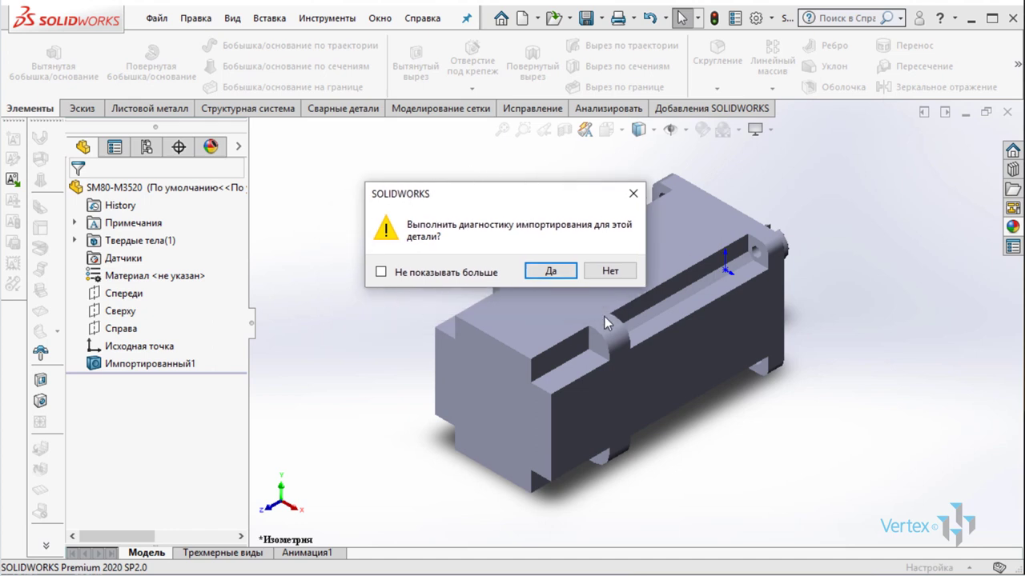
pyautogui.click(553, 270)
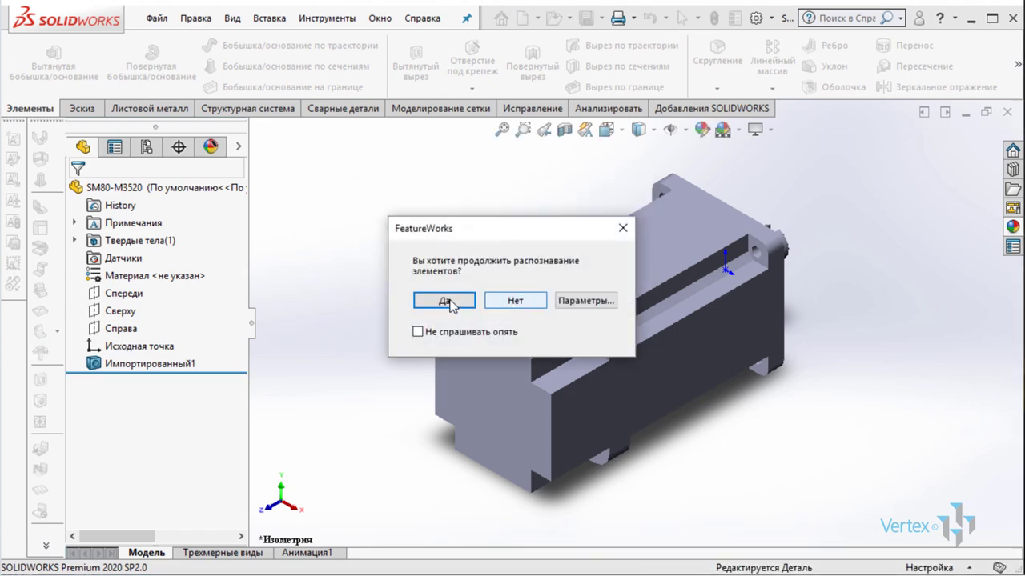
# Run automatic FeatureWorks recognition on the imported SM80-M3520 motor body
pyautogui.click(449, 301)
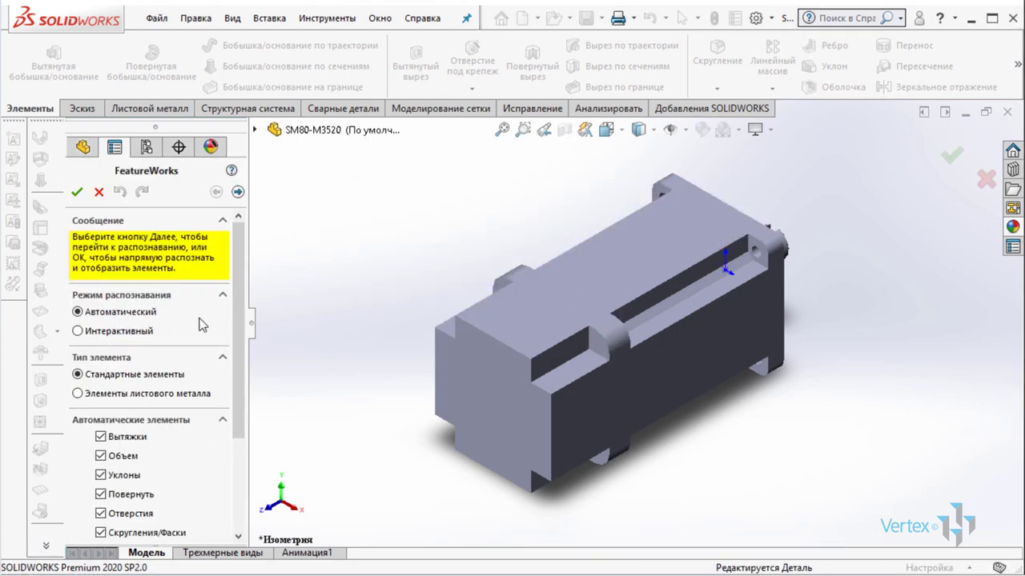
pyautogui.moveTo(596, 342); pyautogui.dragTo(577, 283, button='middle')
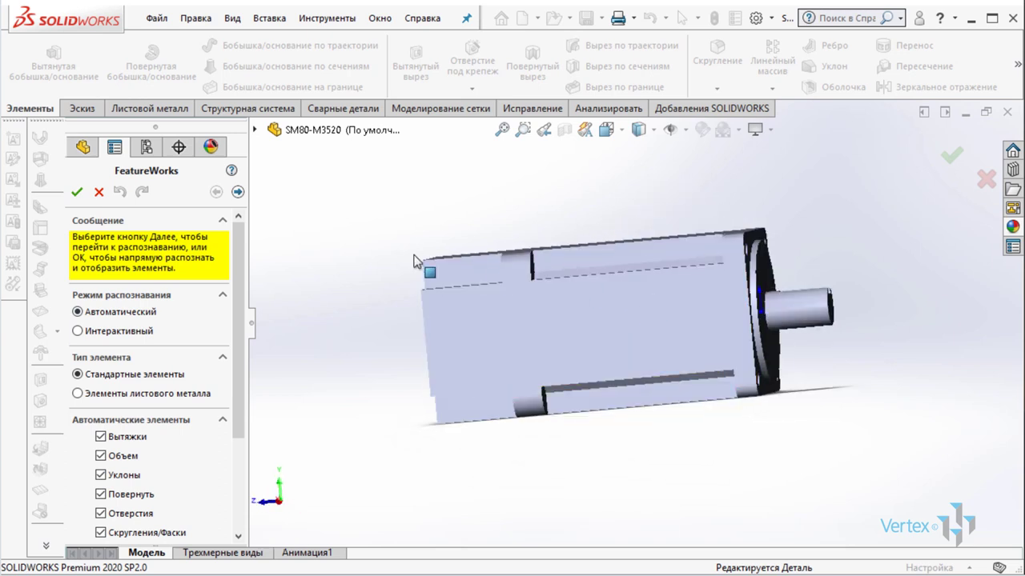
pyautogui.click(79, 193)
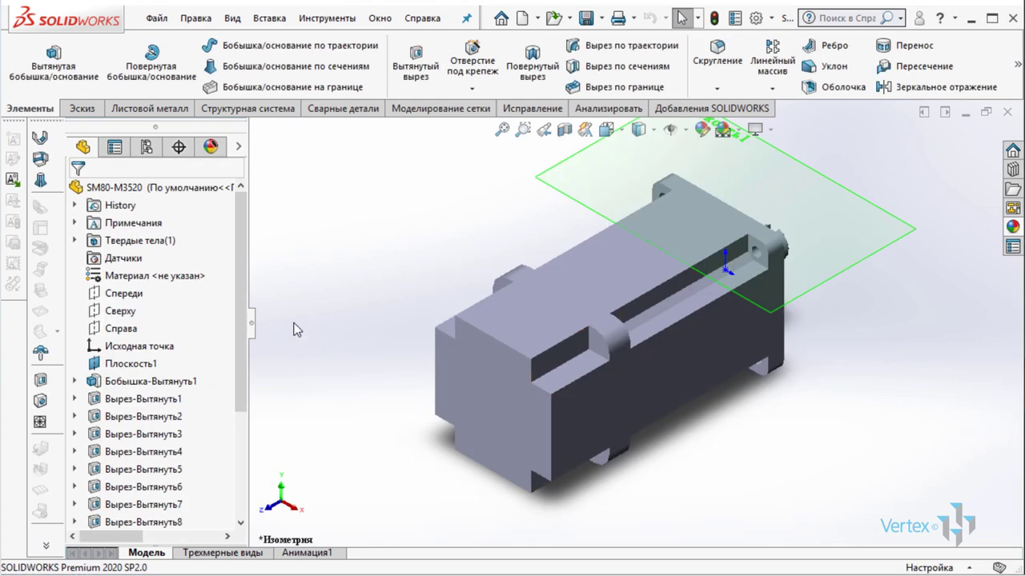
pyautogui.moveTo(237, 311); pyautogui.dragTo(245, 441)
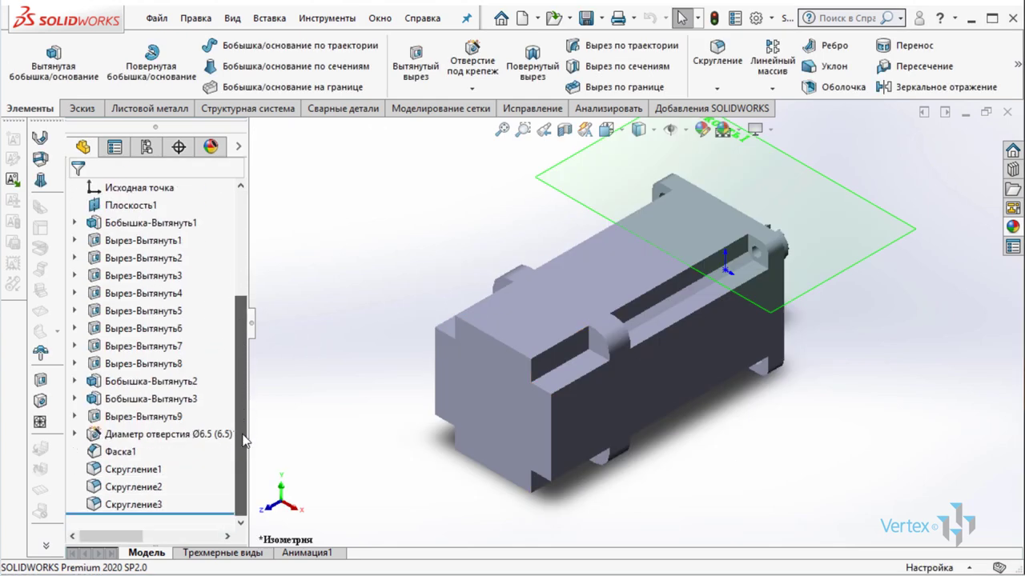
# Inspect cuts Вырез-Вытянуть8 and Вырез-Вытянуть7, then hide reference plane Плоскость1
pyautogui.click(148, 258)
pyautogui.click(149, 362)
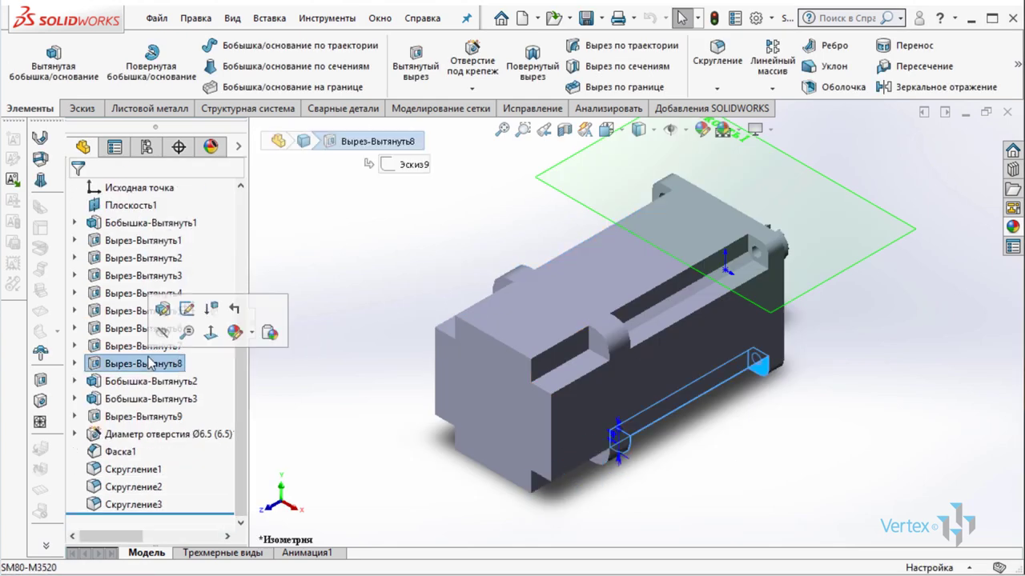
pyautogui.scroll(2, 633, 272)
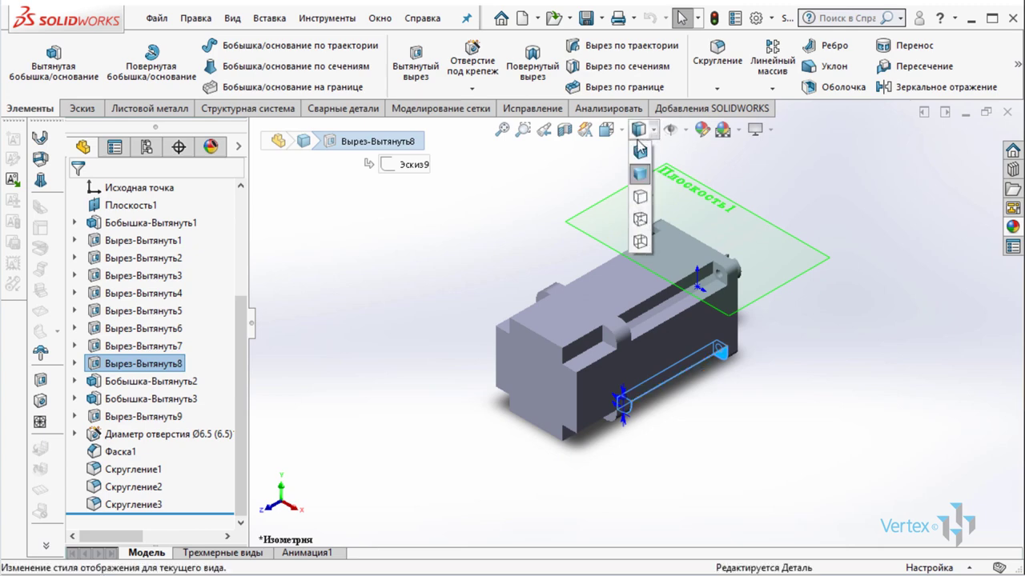
pyautogui.click(753, 423)
pyautogui.moveTo(752, 422); pyautogui.dragTo(693, 400, button='middle')
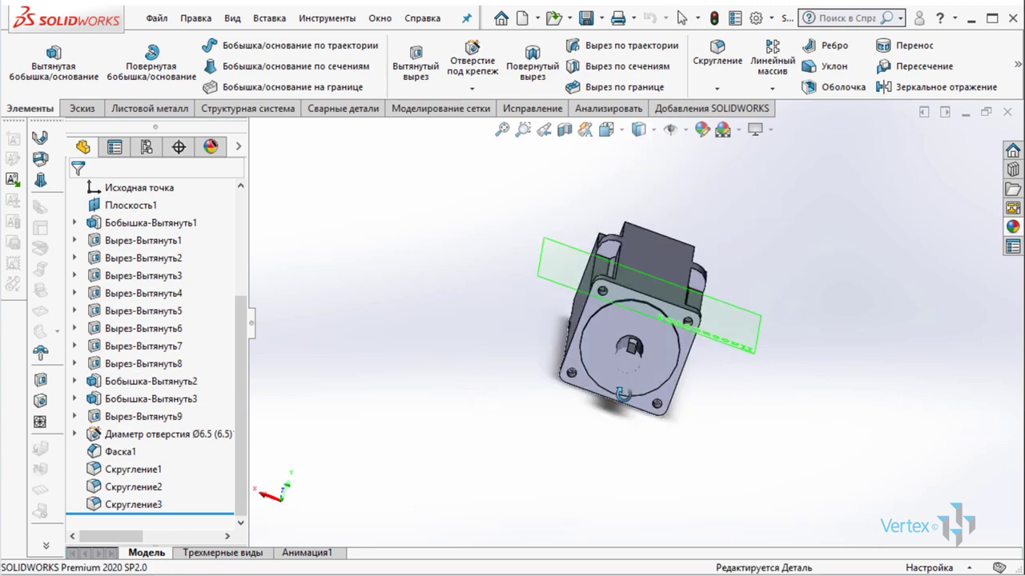
pyautogui.click(172, 346)
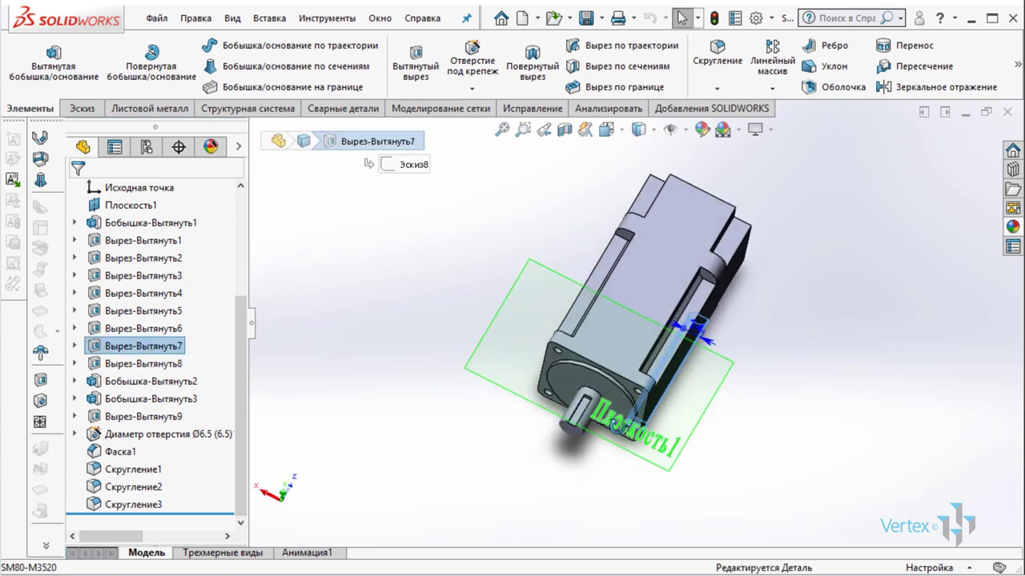
pyautogui.moveTo(560, 304); pyautogui.dragTo(624, 233, button='middle')
pyautogui.click(669, 129)
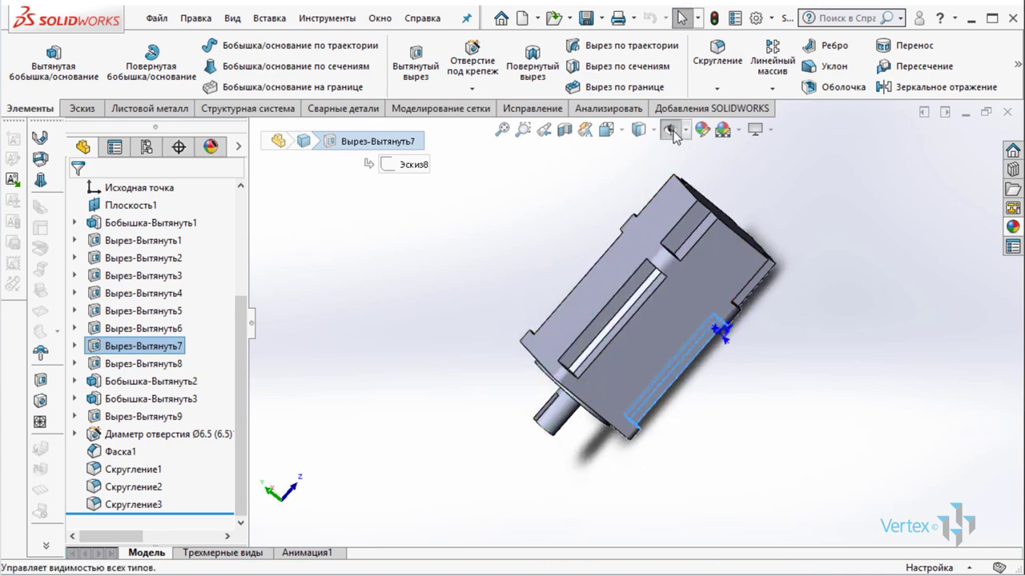
pyautogui.click(157, 19)
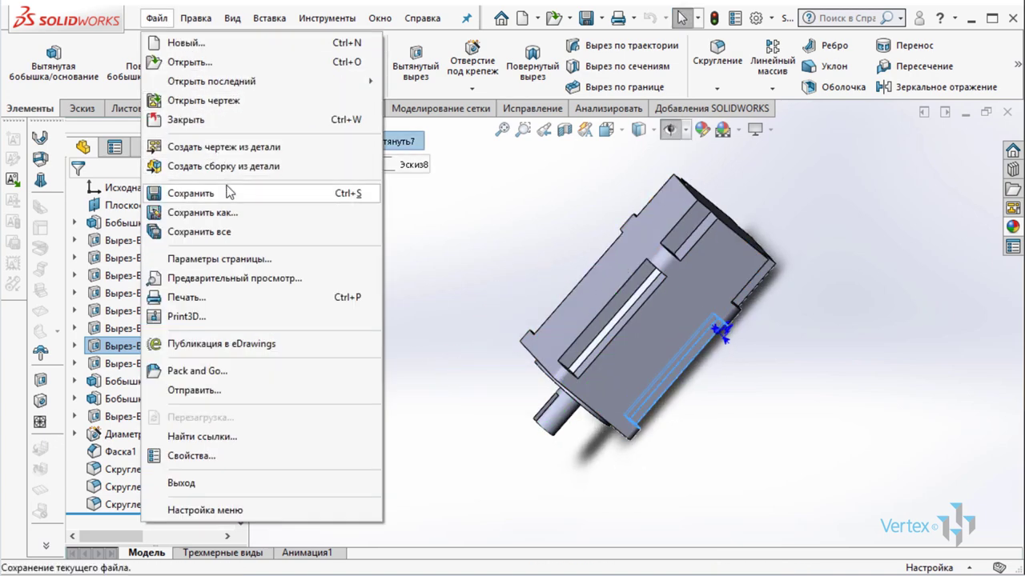
# Save the motor as SM80-M3520.sldprt in 'станок ЧПУ (1)' and maximize the CNC assembly
pyautogui.click(202, 212)
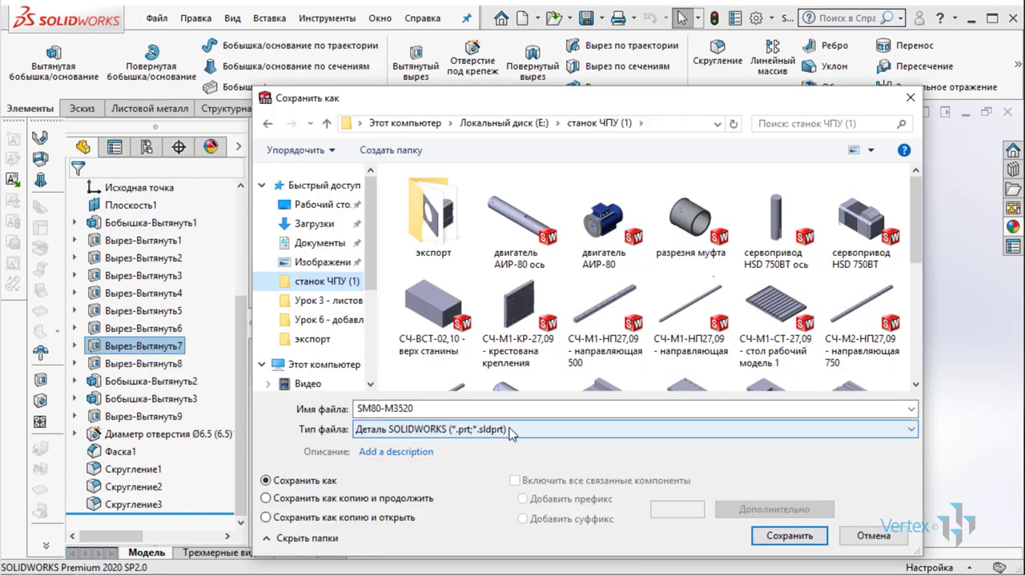
pyautogui.click(585, 450)
pyautogui.click(368, 437)
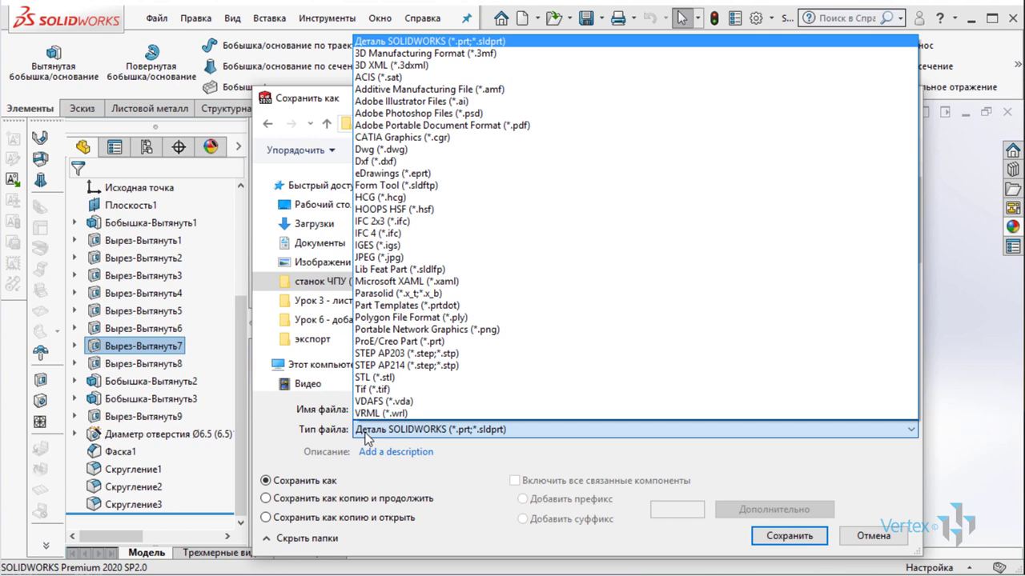
pyautogui.click(367, 437)
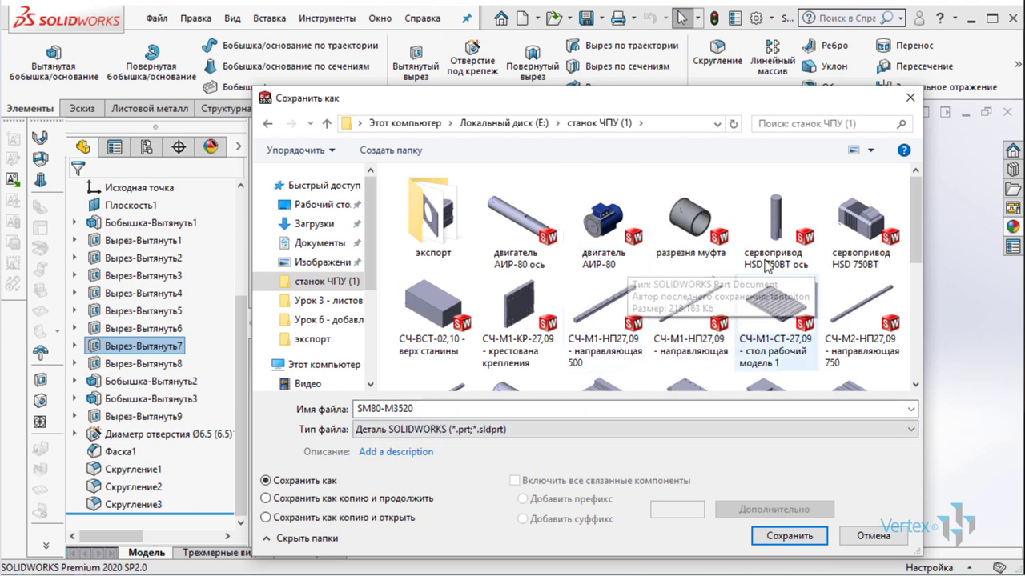
pyautogui.click(810, 536)
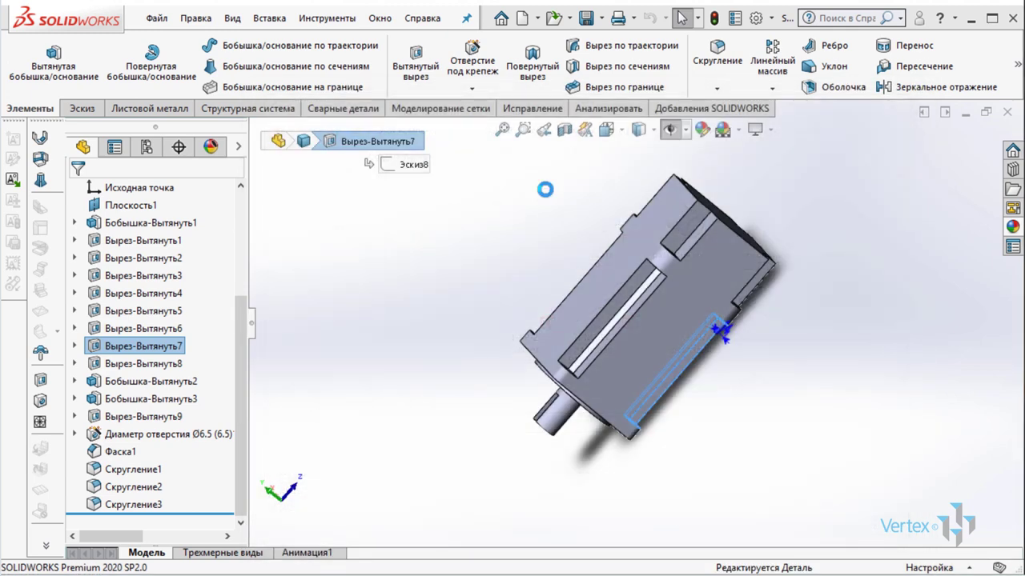
pyautogui.click(925, 113)
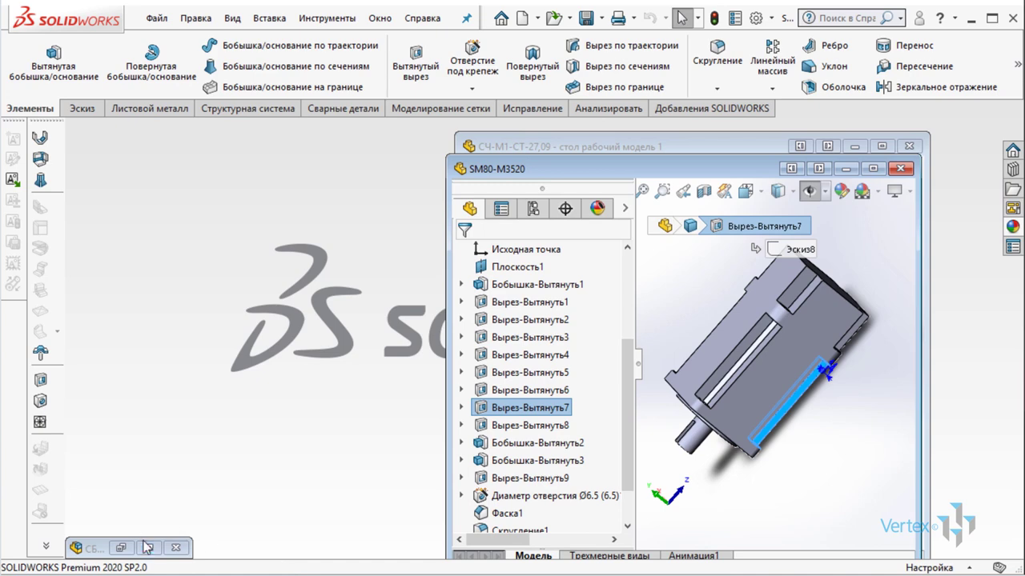
pyautogui.click(147, 547)
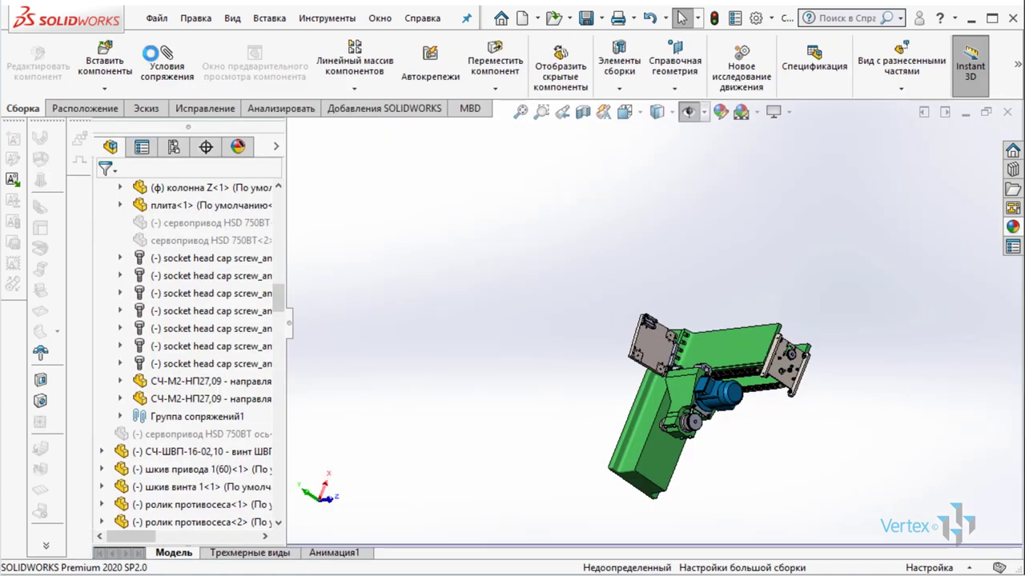
# Insert SM80-M3520 rotated 90° about Y, placing it at the column's end plate
pyautogui.click(112, 57)
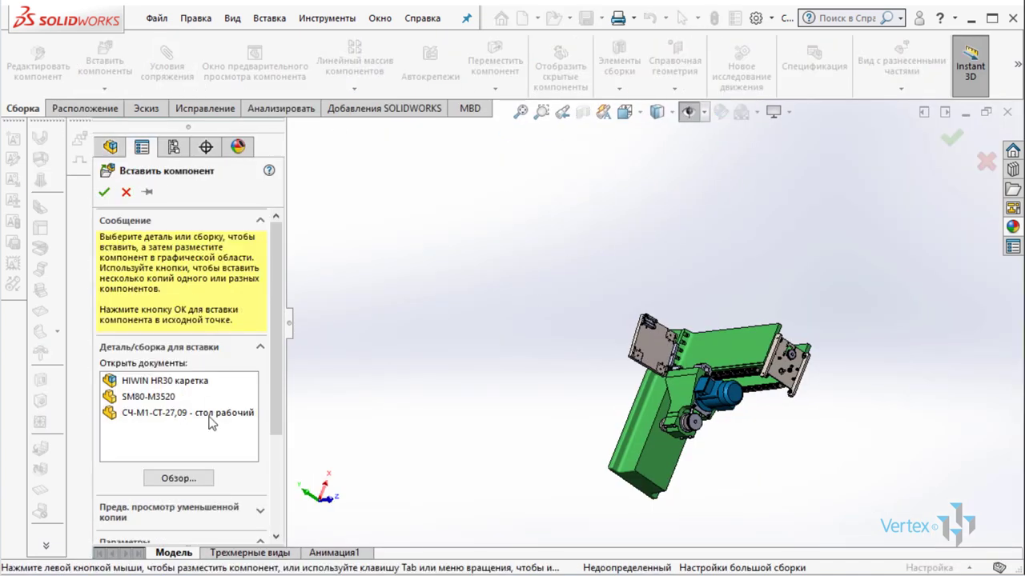
pyautogui.click(156, 398)
pyautogui.scroll(-2, 792, 341)
pyautogui.scroll(-2, 792, 340)
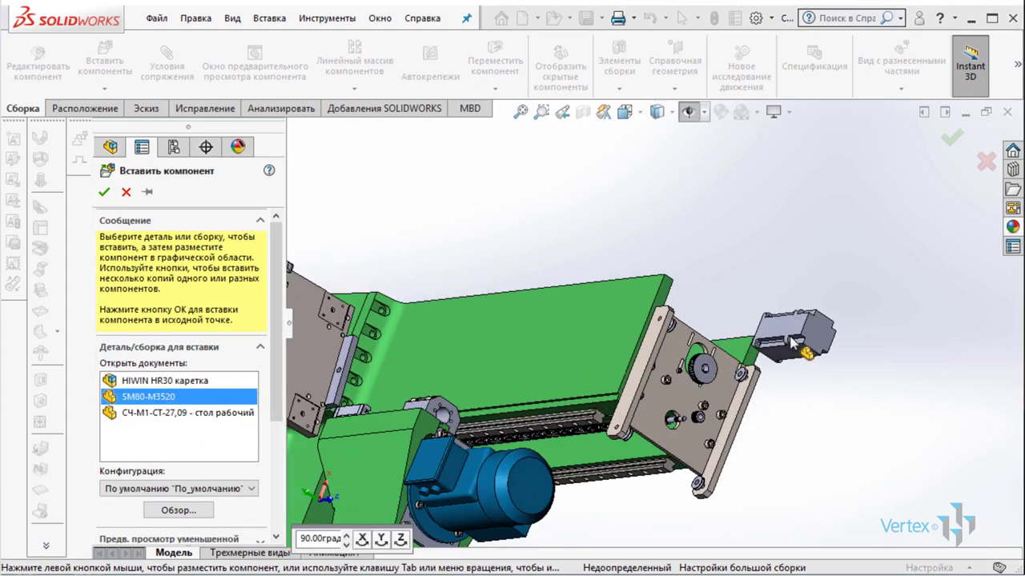
pyautogui.moveTo(793, 340)
pyautogui.mouseDown(button='middle')
pyautogui.moveTo(595, 470)
pyautogui.moveTo(724, 342)
pyautogui.moveTo(721, 358)
pyautogui.mouseUp(button='middle')
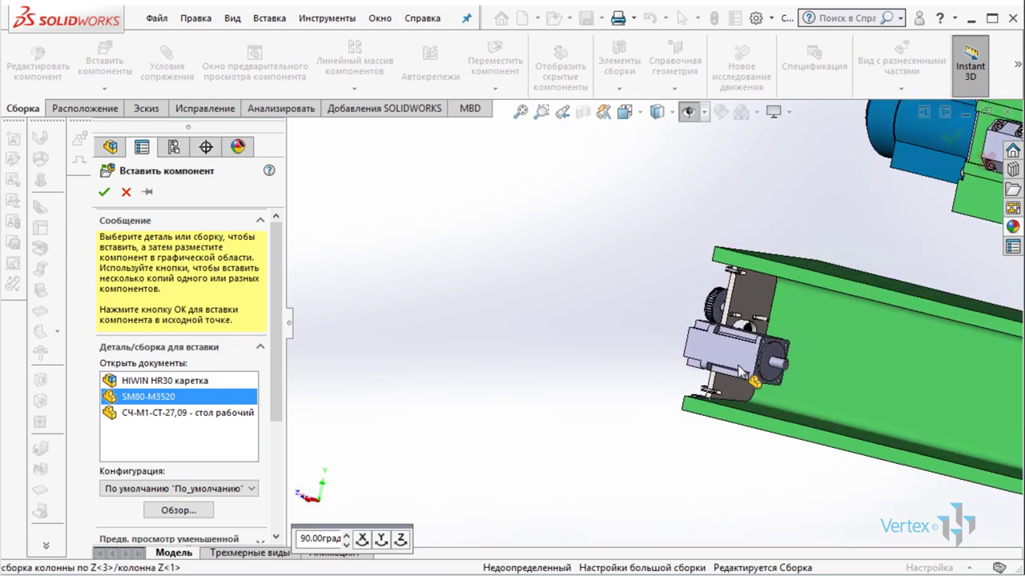
pyautogui.click(386, 541)
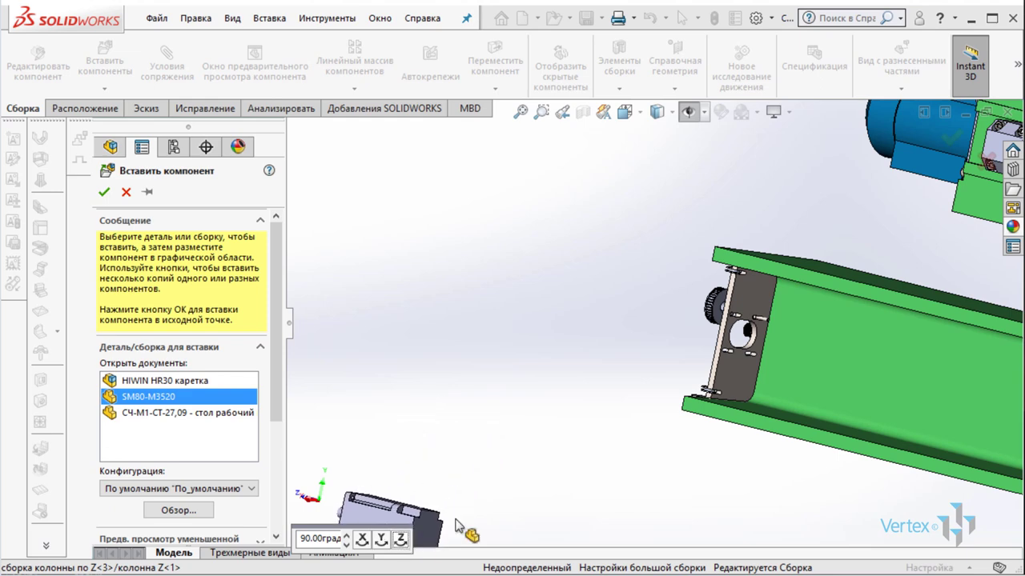
pyautogui.click(778, 356)
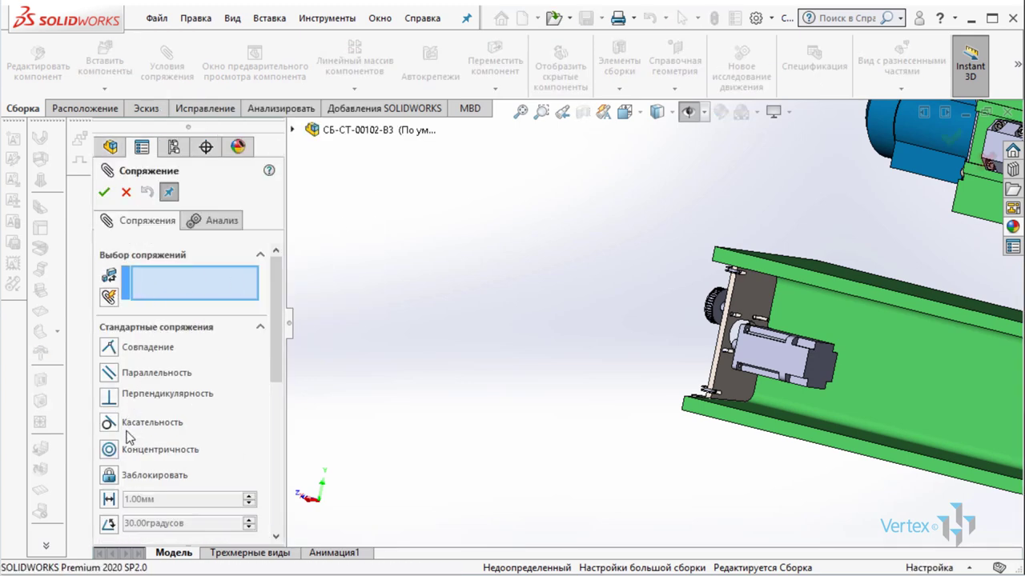
# Add a concentric mate between a motor mounting hole and the plate's pin
pyautogui.click(111, 453)
pyautogui.scroll(-2, 771, 331)
pyautogui.scroll(-3, 771, 331)
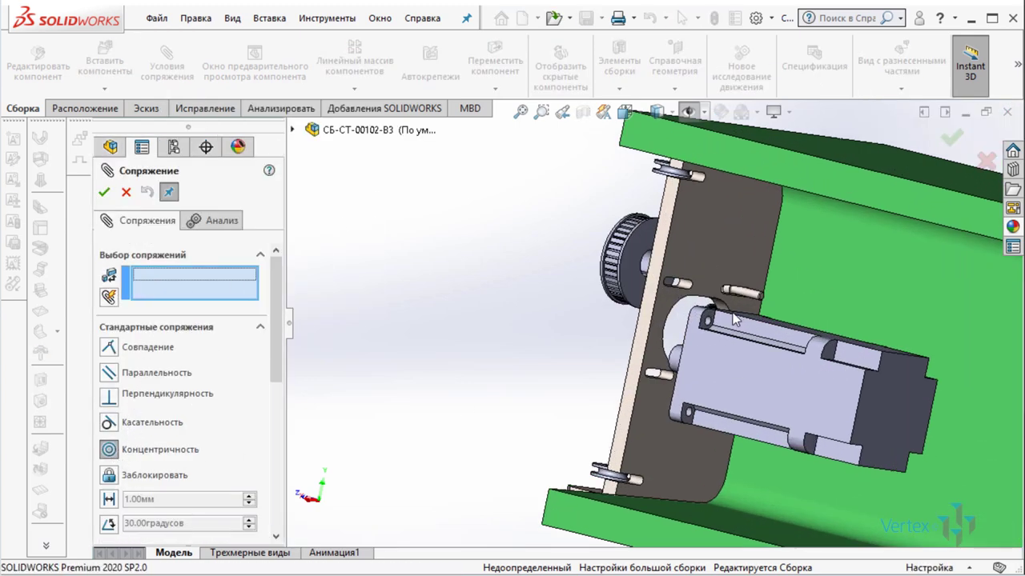
pyautogui.scroll(-3, 771, 331)
pyautogui.click(669, 333)
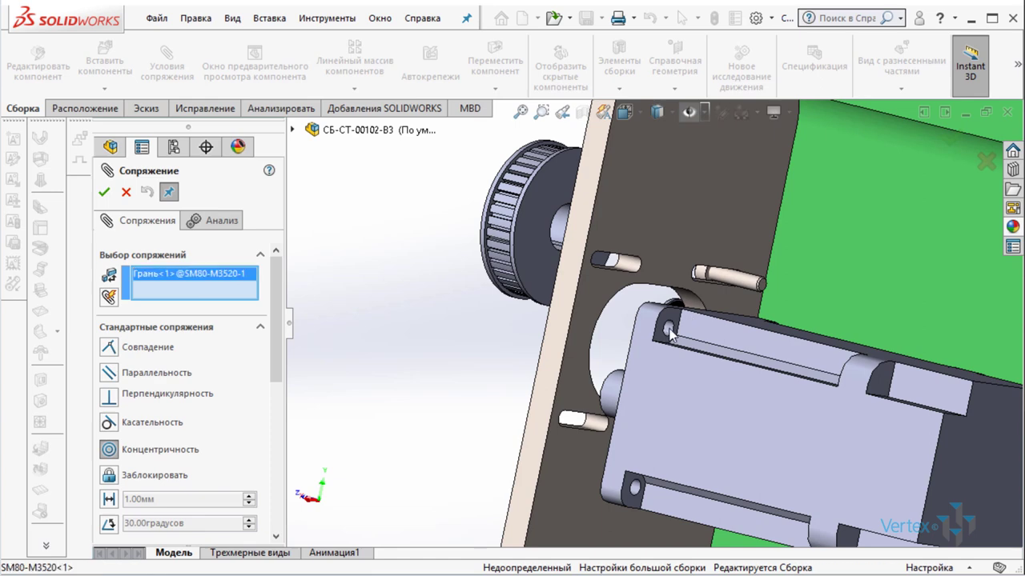
pyautogui.scroll(-2, 621, 272)
pyautogui.scroll(-3, 608, 282)
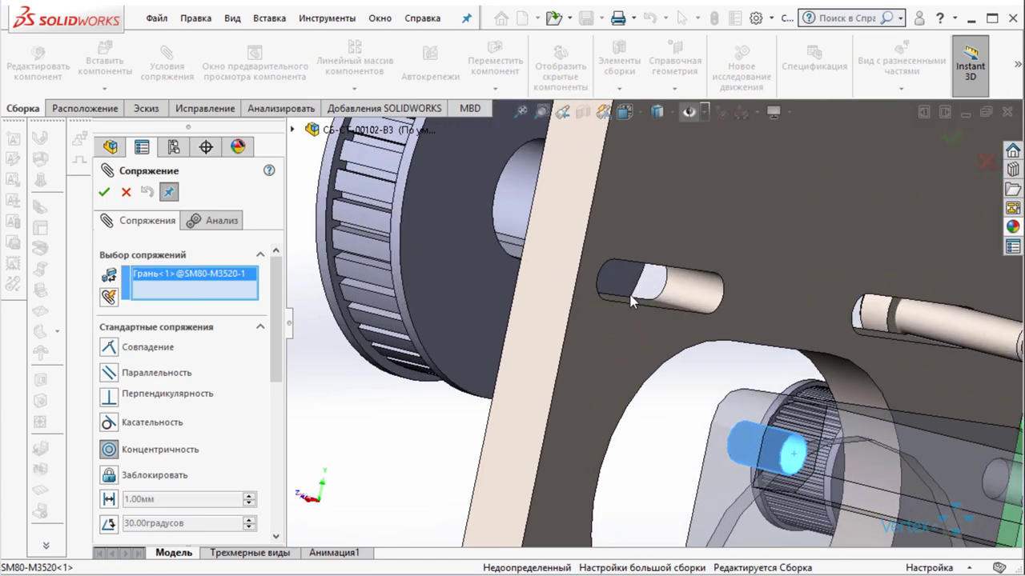
pyautogui.scroll(-2, 594, 293)
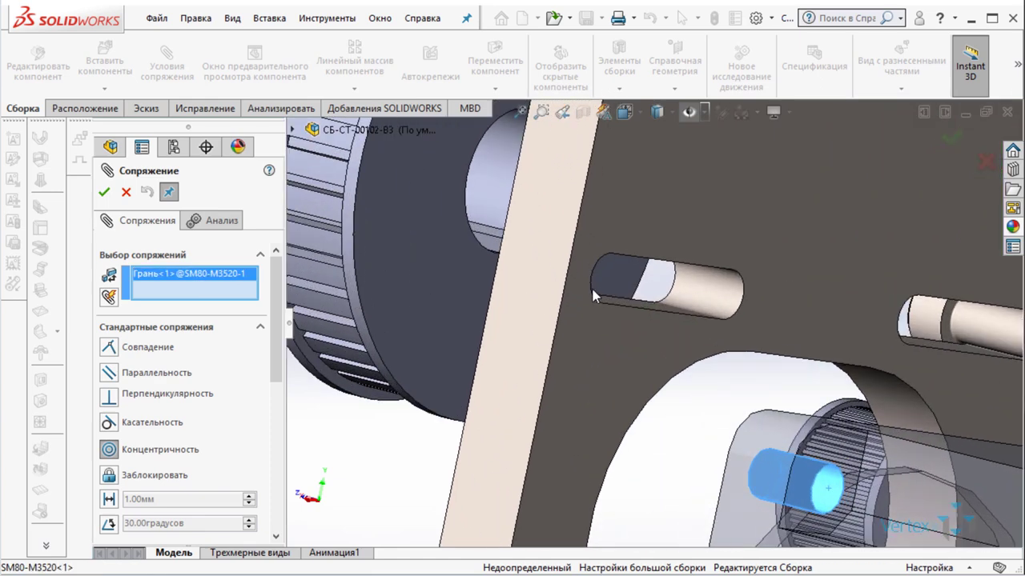
pyautogui.click(702, 311)
pyautogui.click(910, 256)
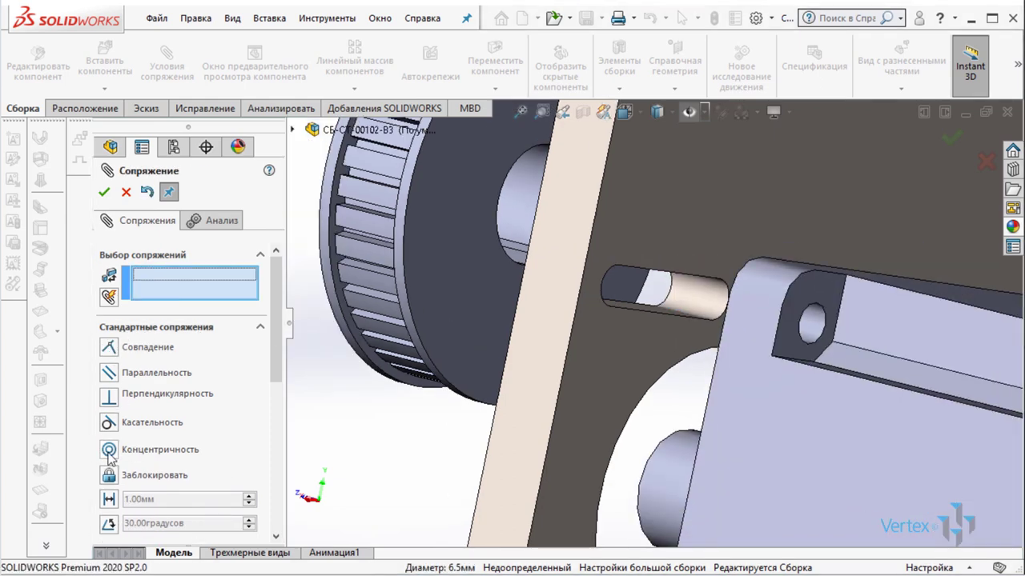
# Add a second concentric mate centring another motor hole on the column pin
pyautogui.scroll(1, 664, 368)
pyautogui.scroll(2, 680, 464)
pyautogui.scroll(-3, 679, 406)
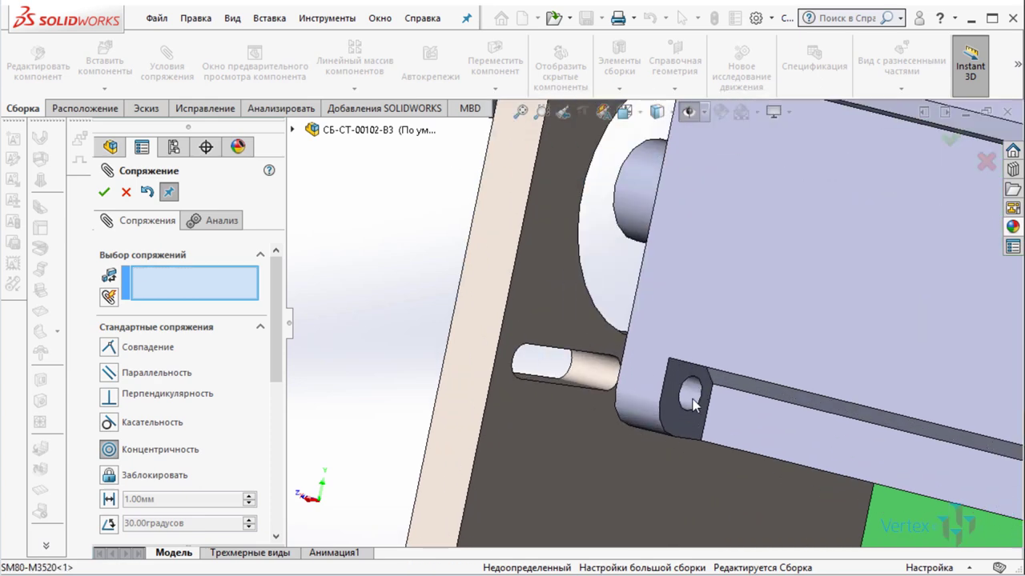
pyautogui.click(692, 401)
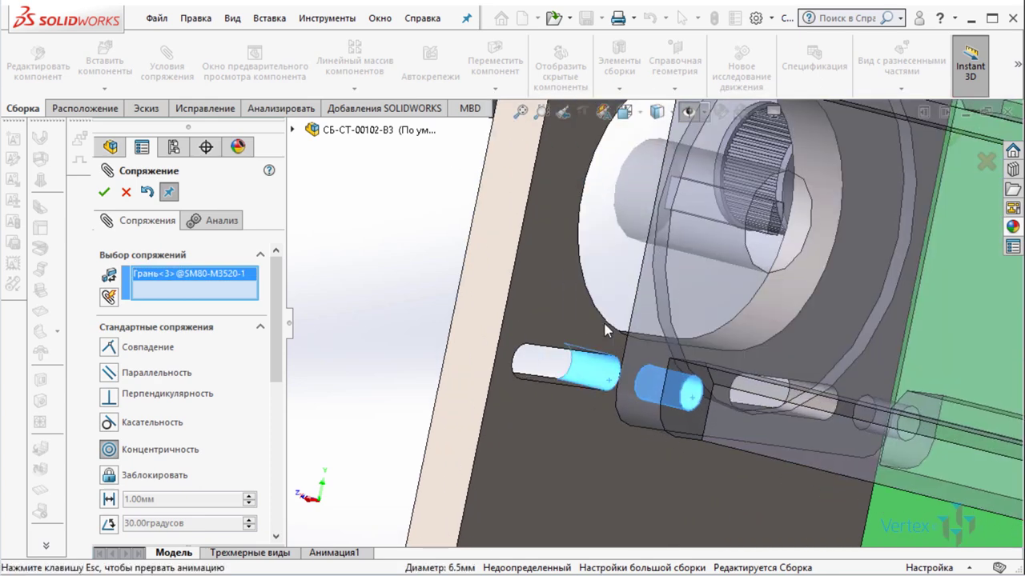
pyautogui.click(607, 380)
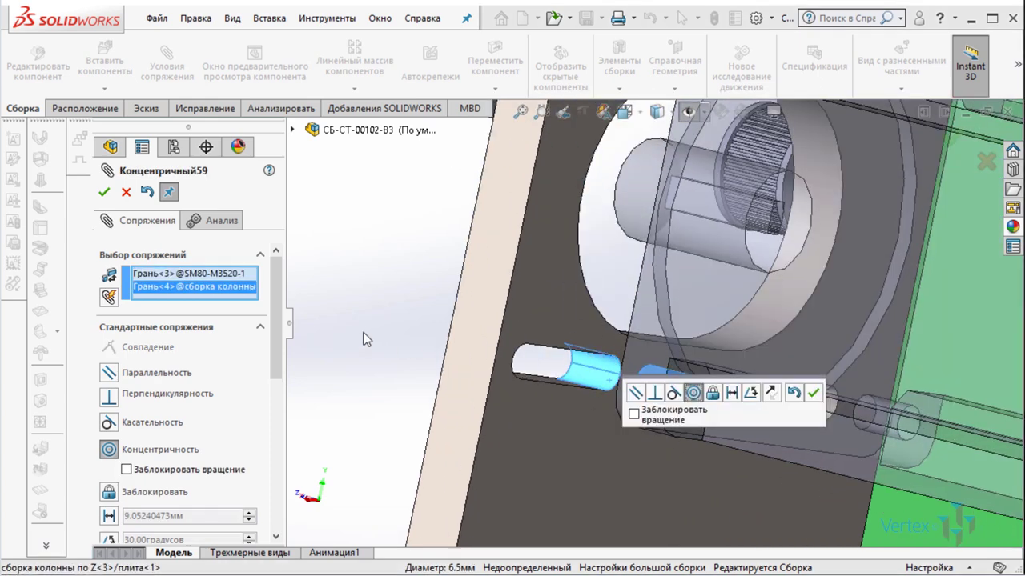
pyautogui.click(813, 393)
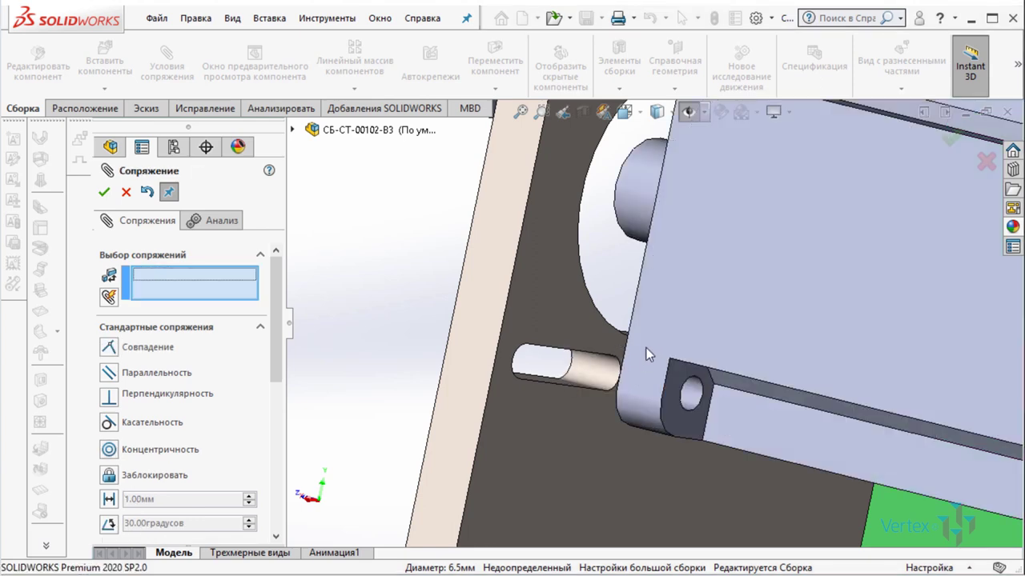
# Mate the column plate face coincident with the motor flange and close the Mate dialog
pyautogui.click(617, 304)
pyautogui.moveTo(650, 366); pyautogui.dragTo(680, 340, button='middle')
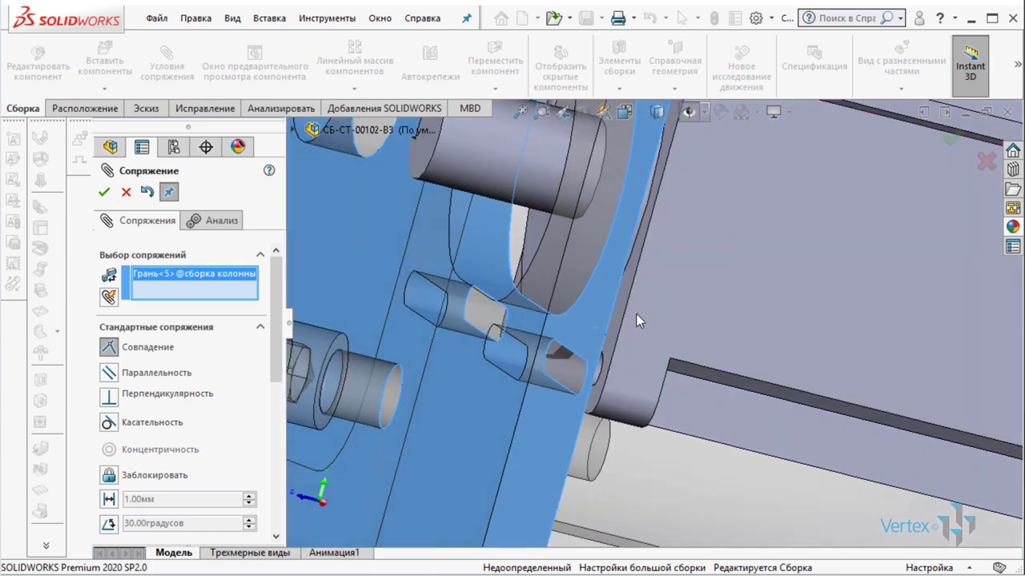
pyautogui.click(622, 310)
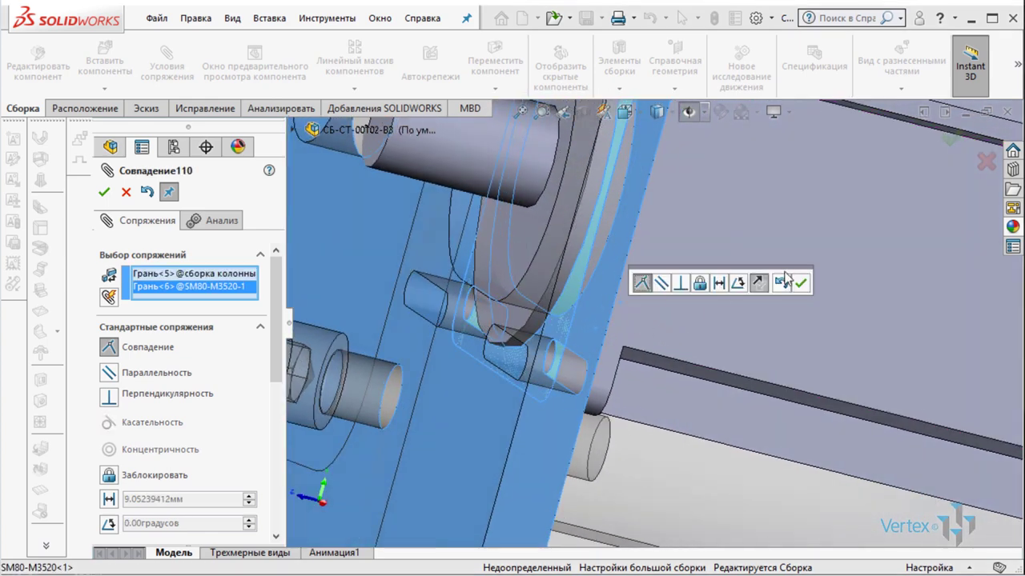
pyautogui.click(799, 282)
pyautogui.scroll(5, 571, 289)
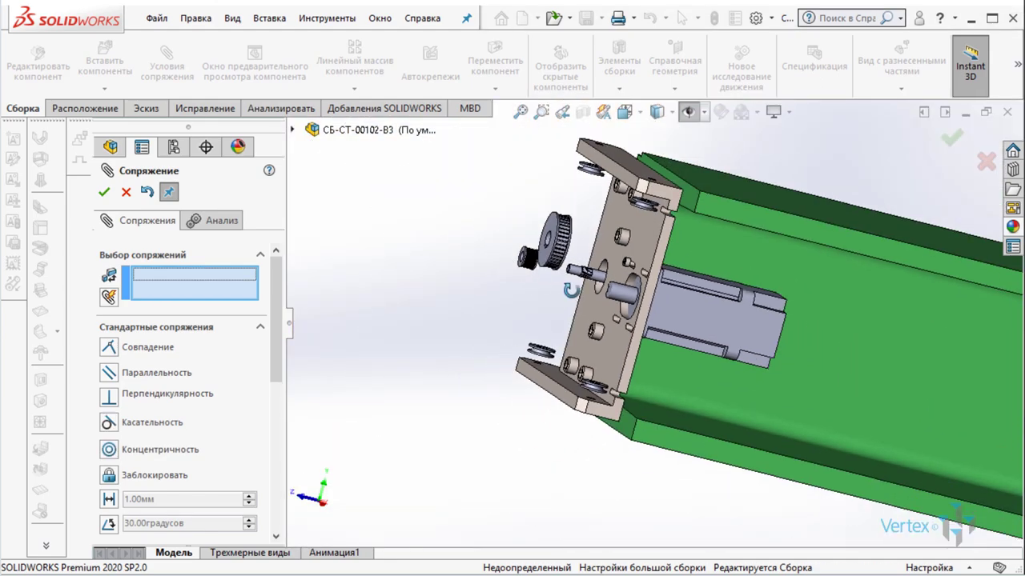
pyautogui.moveTo(570, 290); pyautogui.dragTo(594, 309, button='middle')
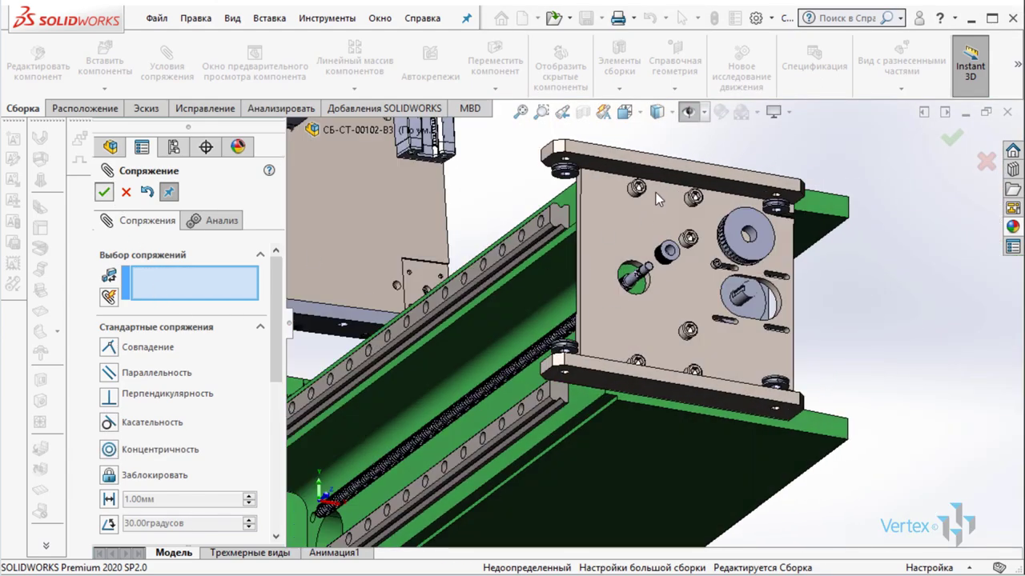
pyautogui.press('Escape')
# Mate the drive pulley's bore concentric with the SM80 motor shaft
pyautogui.click(746, 234)
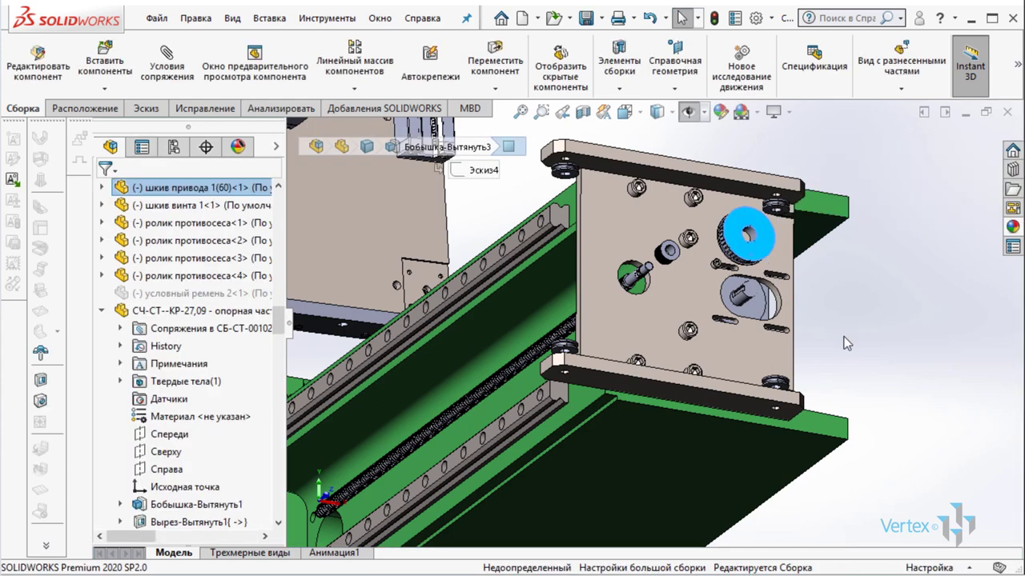
pyautogui.click(846, 343)
pyautogui.scroll(-3, 846, 342)
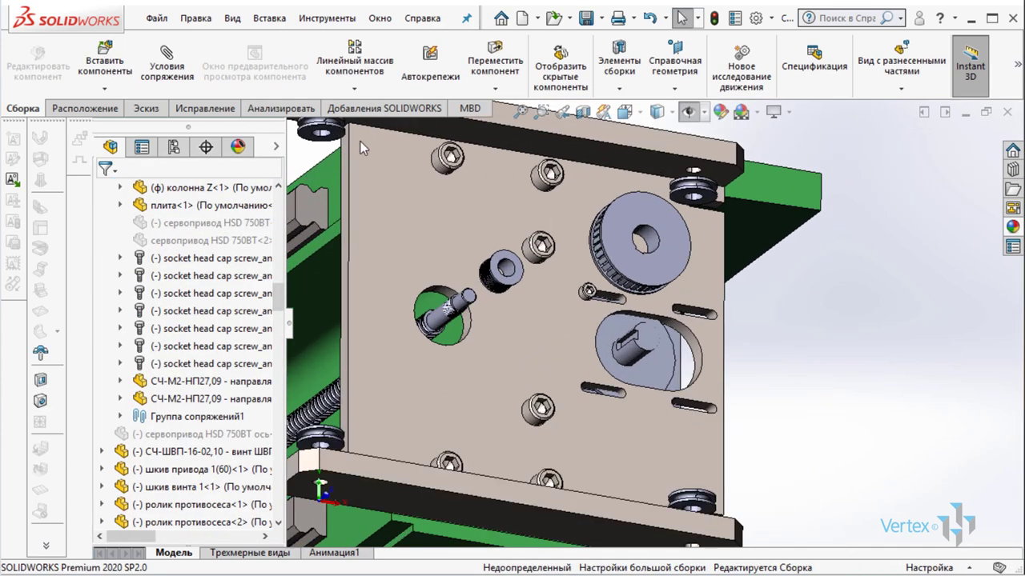
pyautogui.click(170, 73)
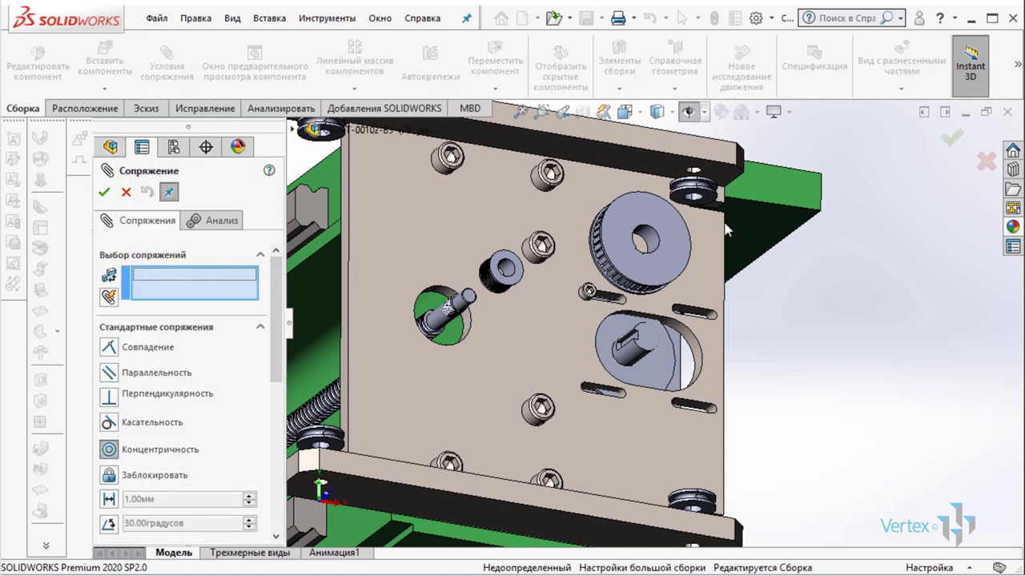
pyautogui.scroll(-2, 726, 230)
pyautogui.click(608, 252)
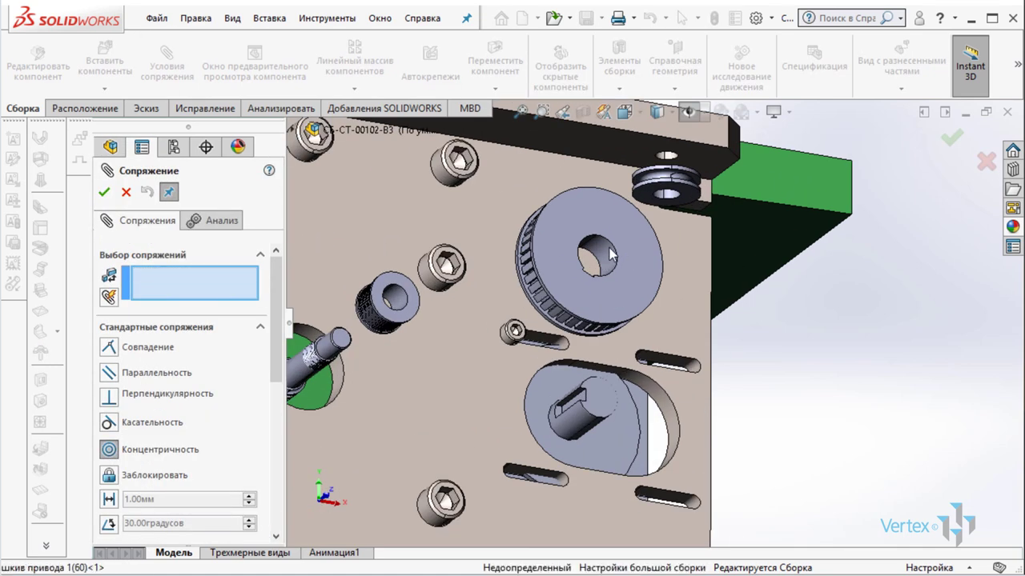
pyautogui.click(582, 432)
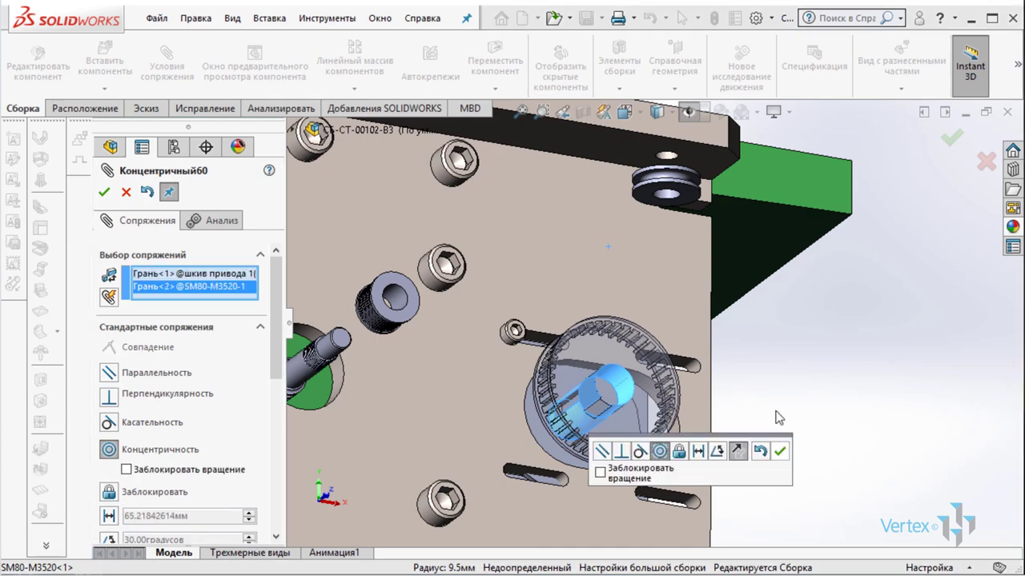
pyautogui.scroll(-3, 640, 336)
pyautogui.scroll(-2, 654, 297)
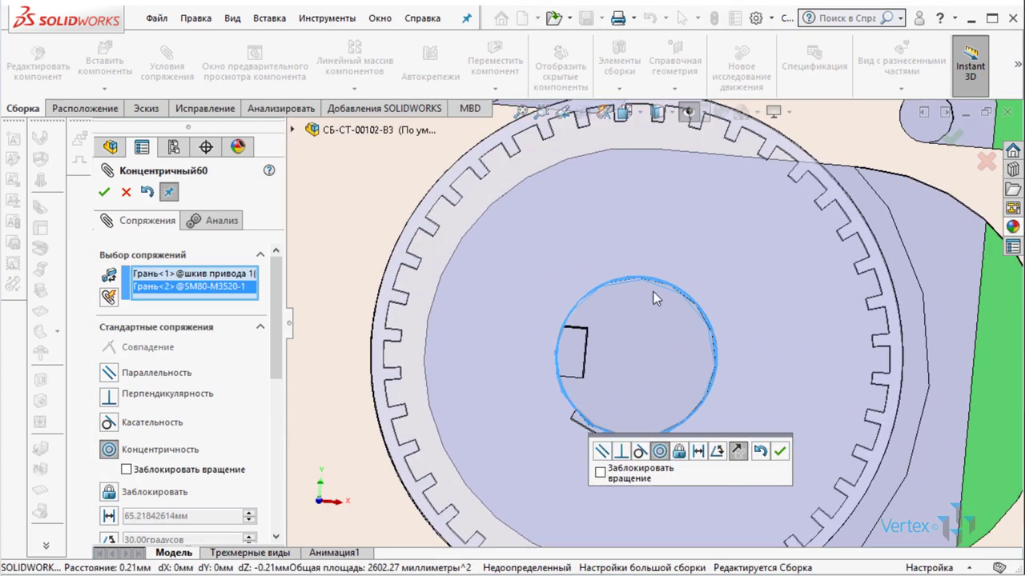
pyautogui.click(780, 450)
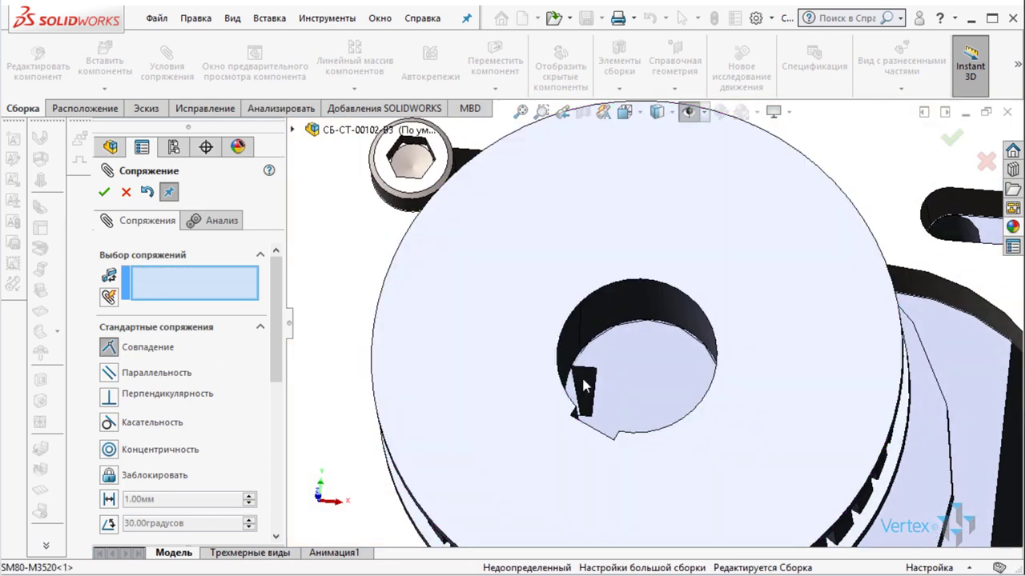
# Align the pulley keyway with the motor shaft key using a coincident mate
pyautogui.click(583, 387)
pyautogui.scroll(3, 595, 419)
pyautogui.scroll(2, 533, 469)
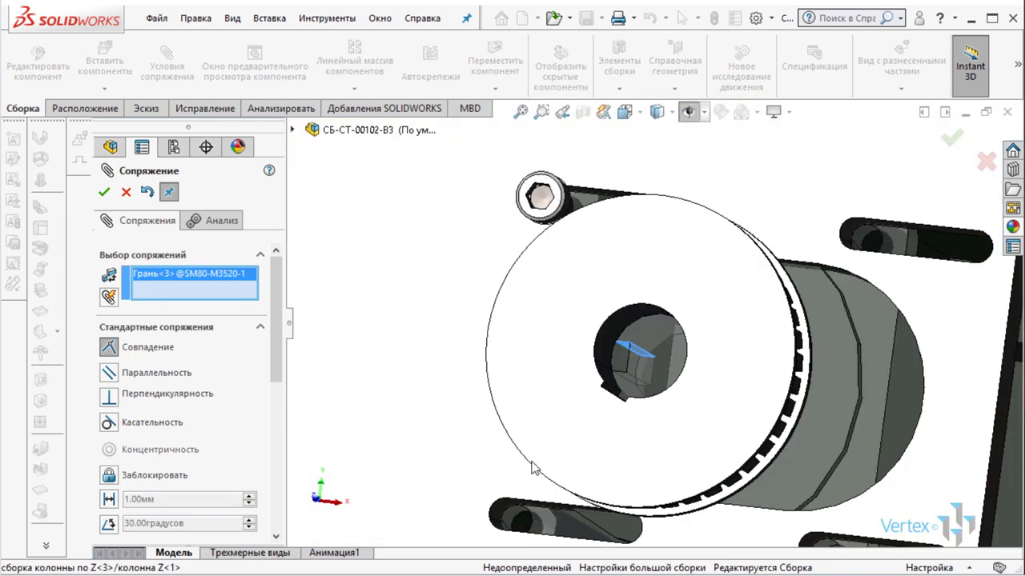
pyautogui.scroll(-5, 545, 461)
pyautogui.click(687, 253)
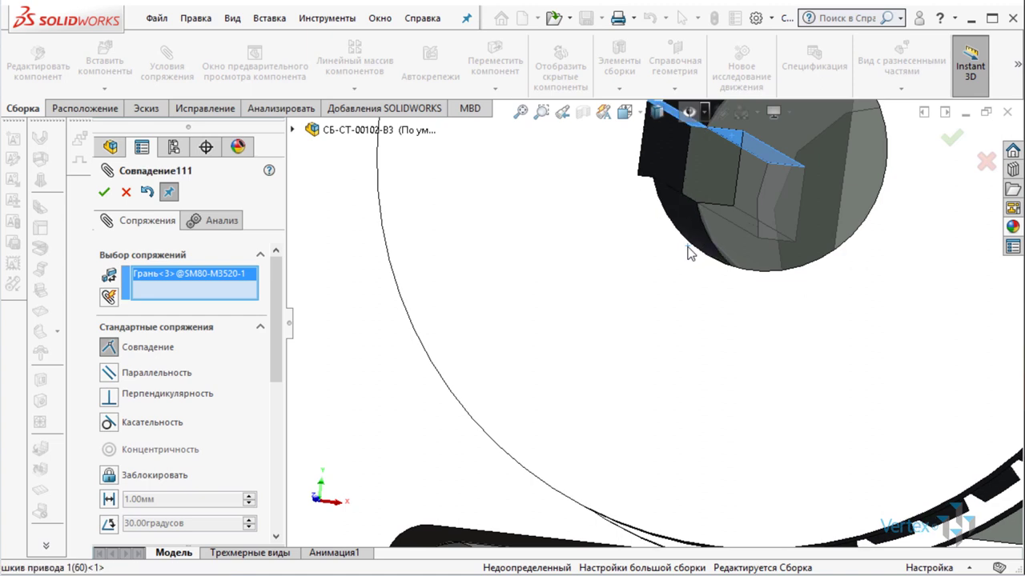
pyautogui.click(869, 207)
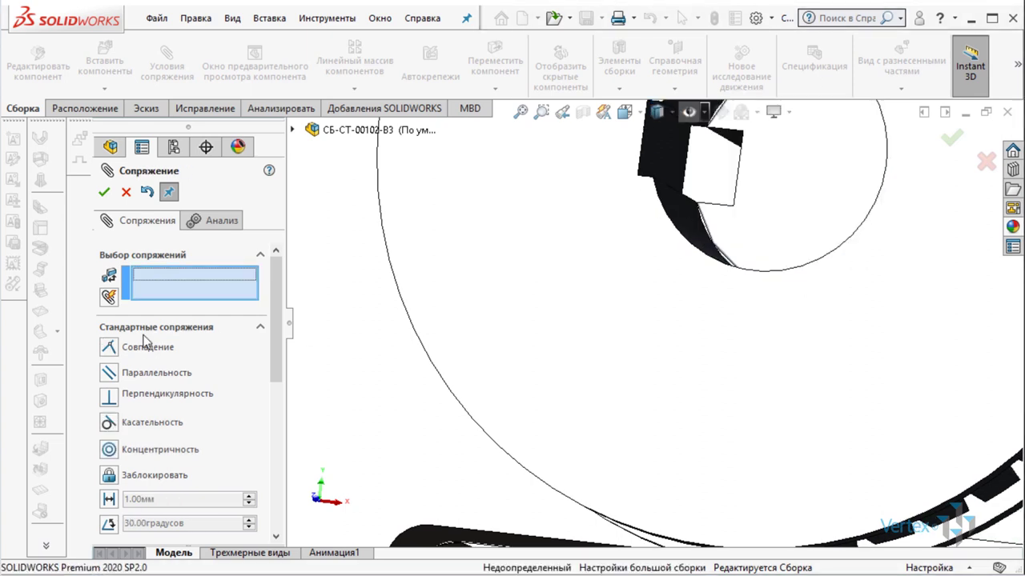
# Make the drive pulley's front face flush with the motor face via a coincident mate
pyautogui.click(617, 293)
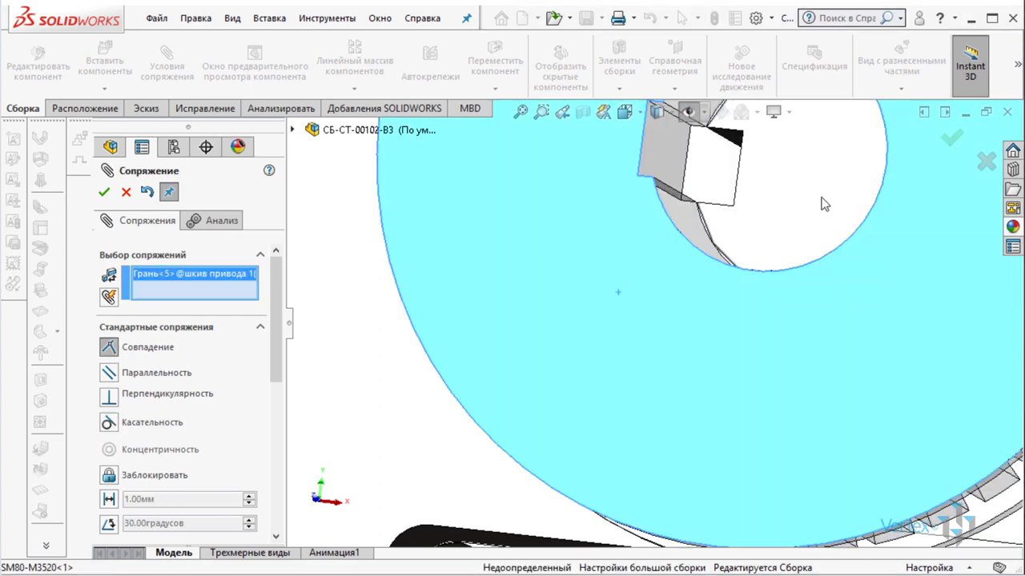
pyautogui.click(824, 204)
pyautogui.click(999, 172)
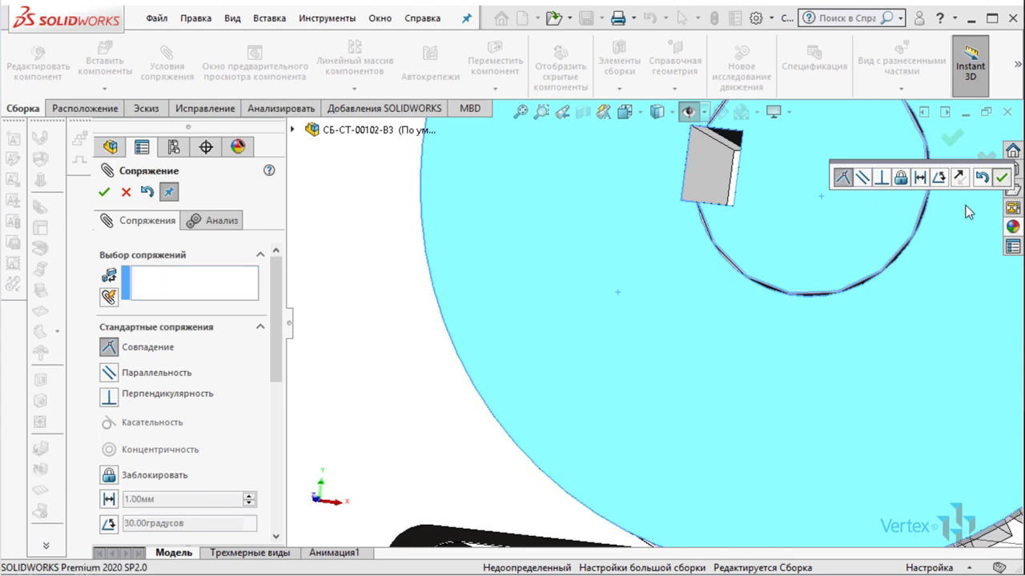
pyautogui.scroll(5, 801, 269)
pyautogui.scroll(5, 754, 381)
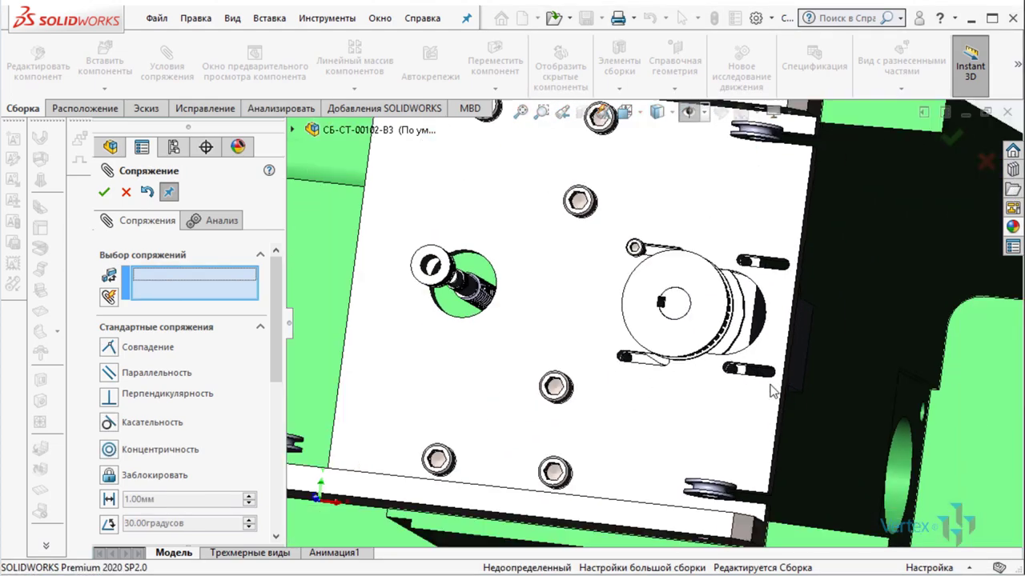
pyautogui.moveTo(756, 379); pyautogui.dragTo(788, 373, button='middle')
pyautogui.scroll(2, 792, 371)
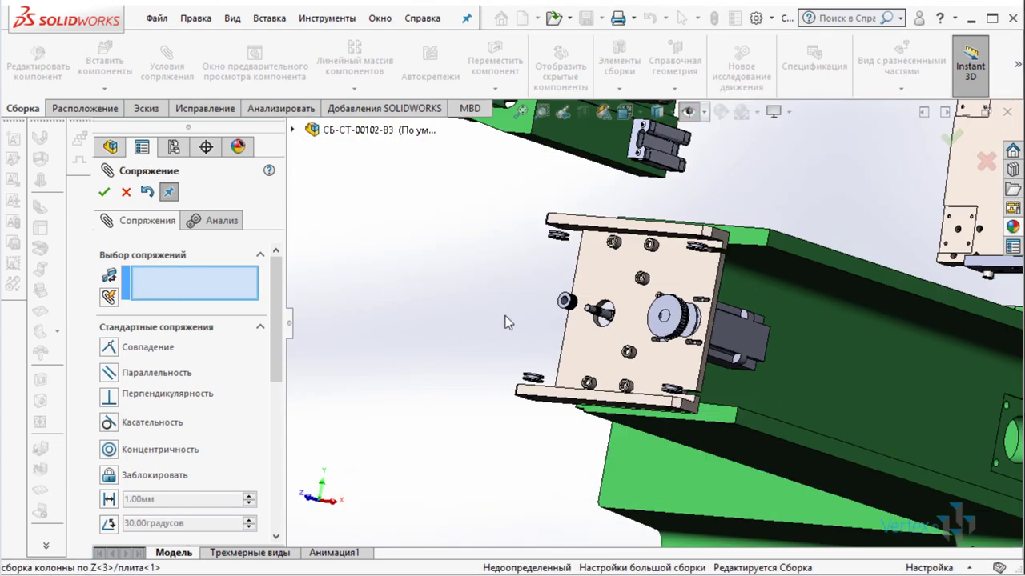
# Mate the screw pulley's end face coincident with the drive pulley face, aligning both pulleys
pyautogui.click(109, 449)
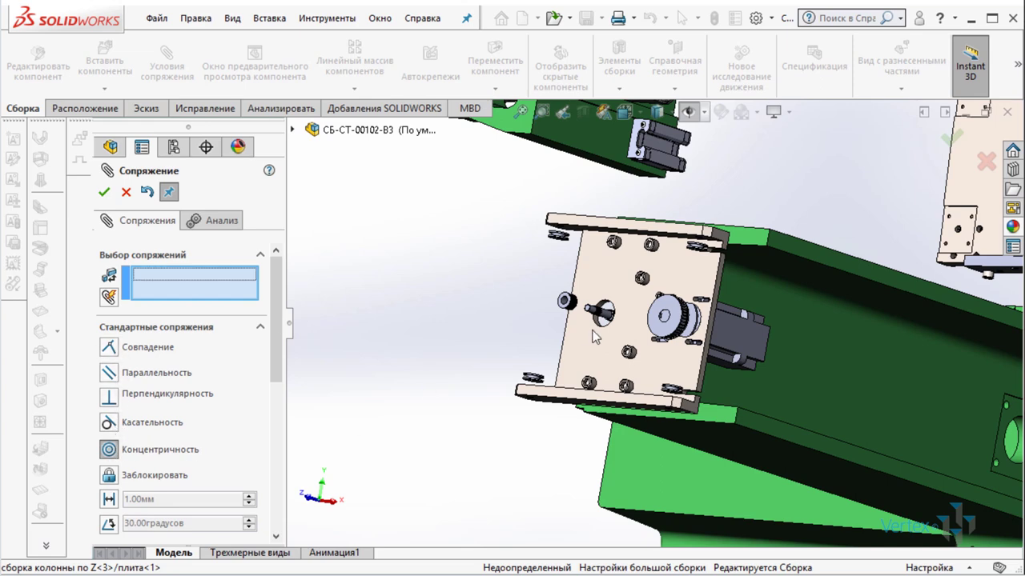
pyautogui.scroll(-5, 568, 312)
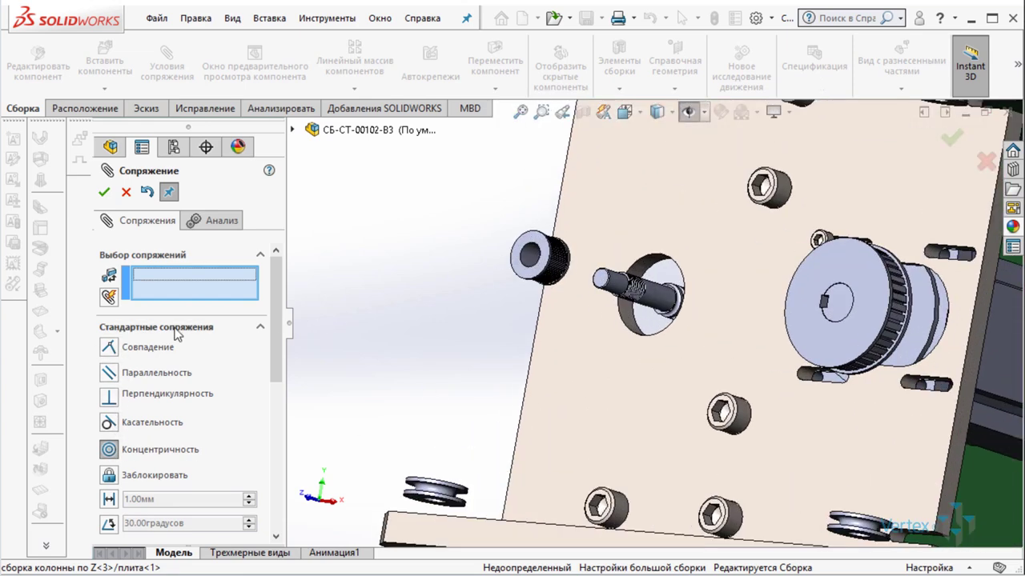
pyautogui.click(119, 348)
pyautogui.click(541, 245)
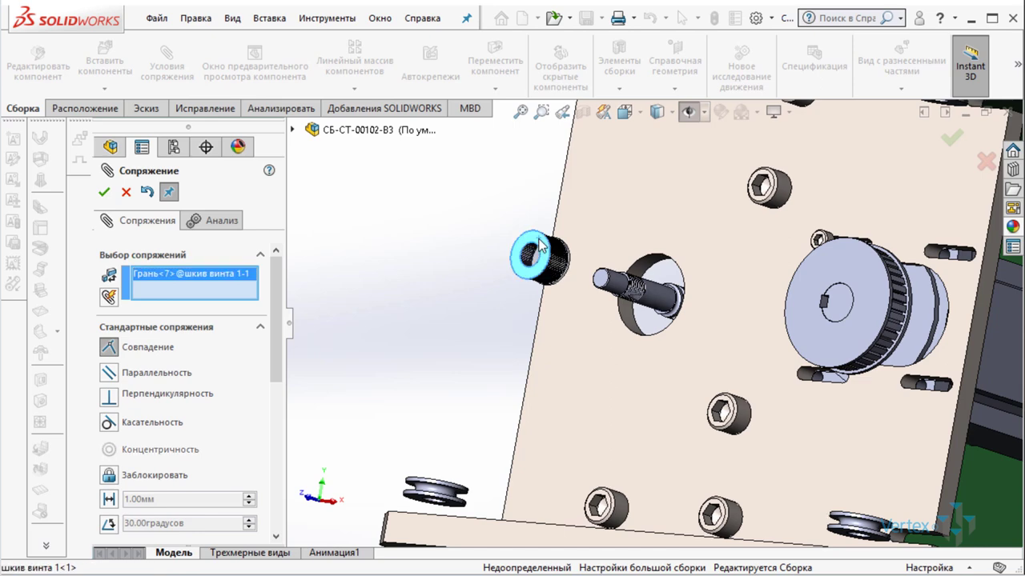
pyautogui.click(842, 272)
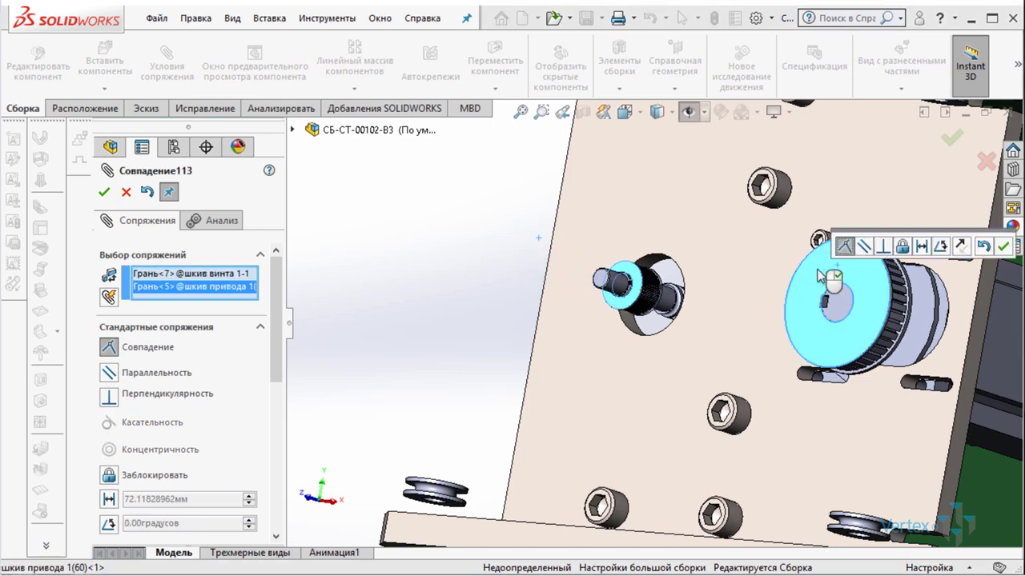
pyautogui.click(1001, 247)
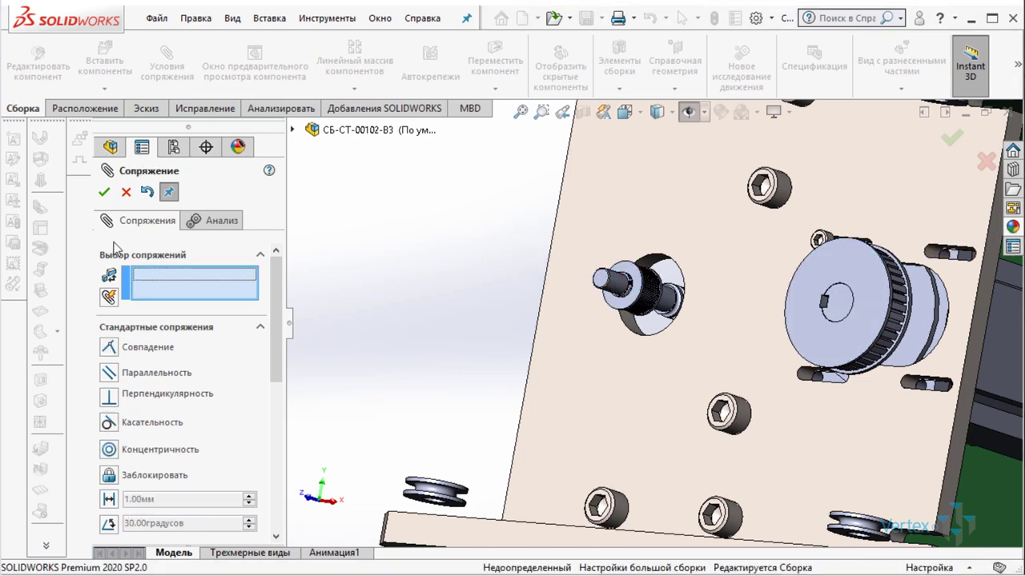
pyautogui.click(105, 192)
pyautogui.scroll(5, 693, 341)
pyautogui.moveTo(693, 341)
pyautogui.mouseDown(button='middle')
pyautogui.moveTo(773, 299)
pyautogui.moveTo(832, 215)
pyautogui.mouseUp(button='middle')
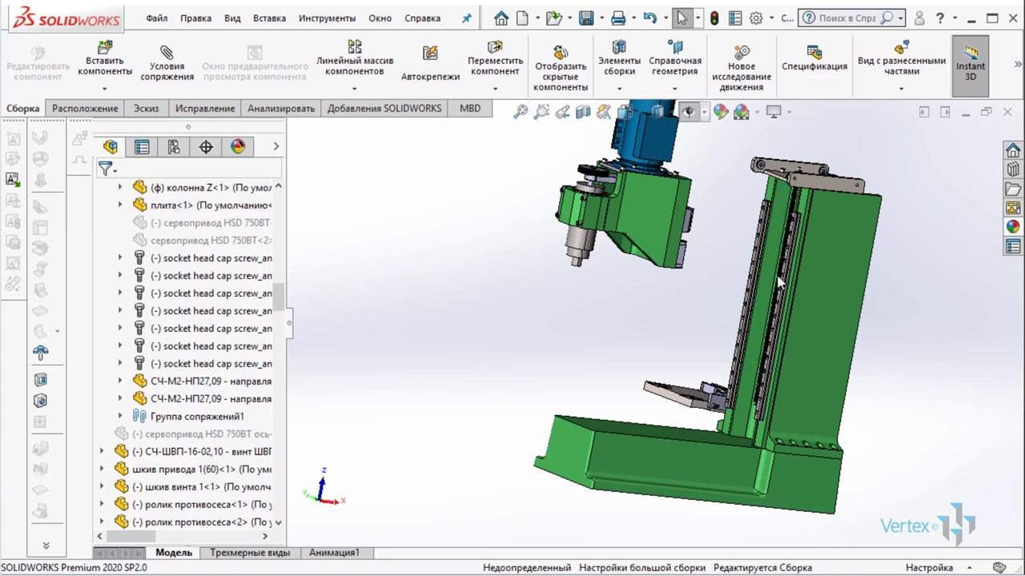
pyautogui.scroll(1, 778, 282)
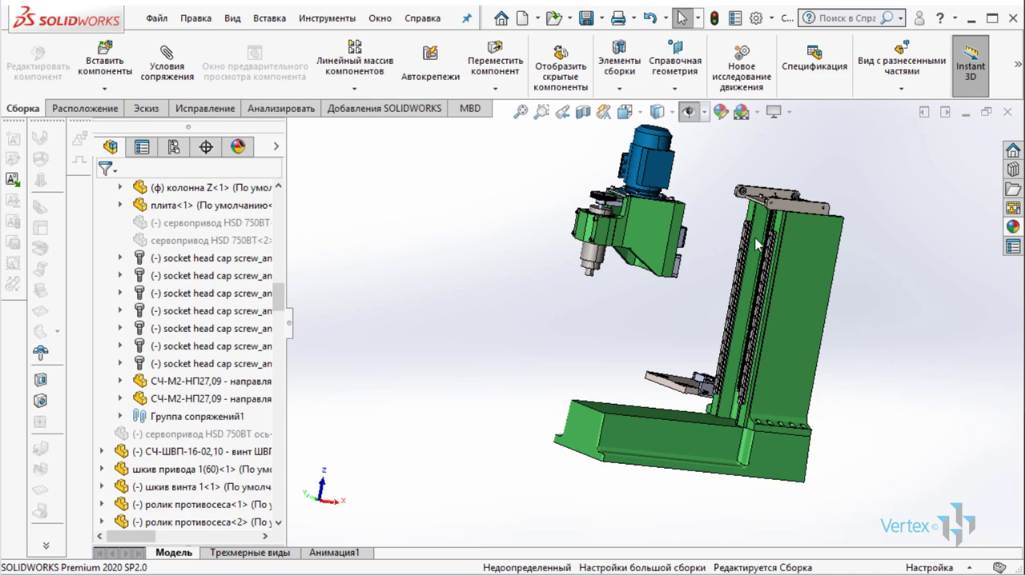
pyautogui.moveTo(667, 300); pyautogui.dragTo(815, 353, button='middle')
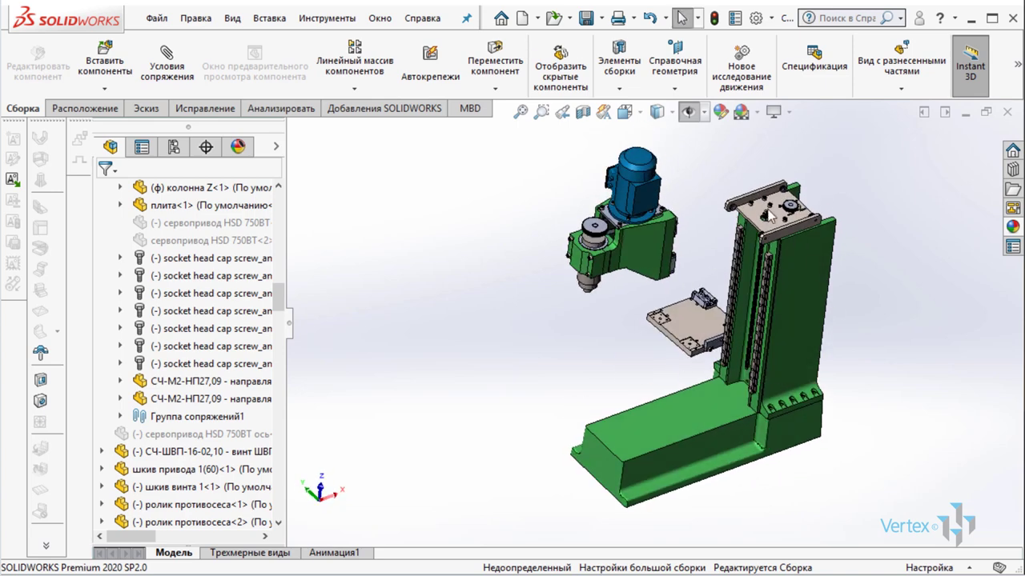